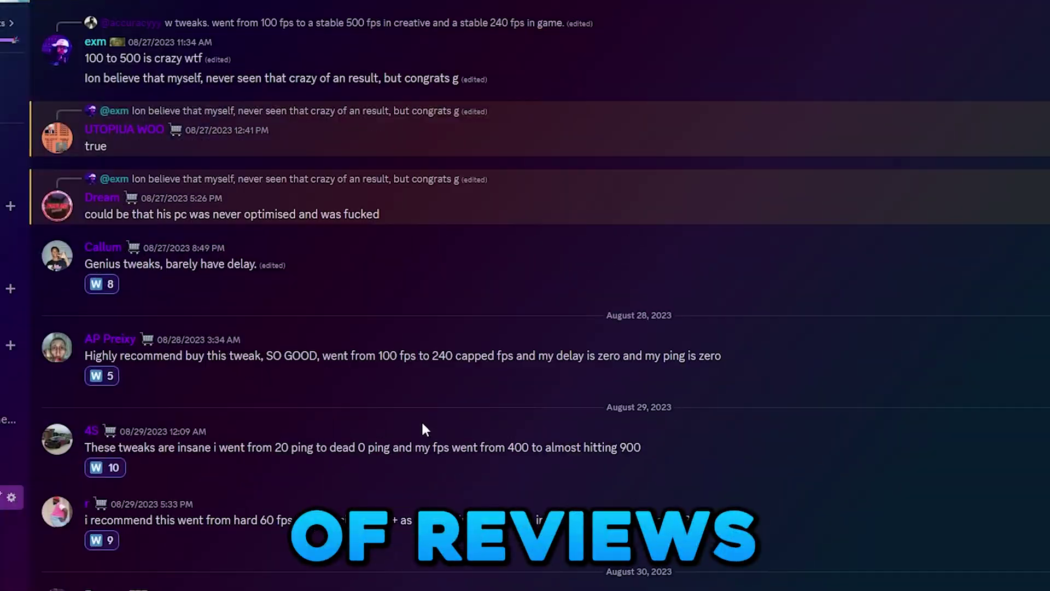
Step: Scroll through Discord and open the free-tweaks channel
scroll(422, 429, up, 20)
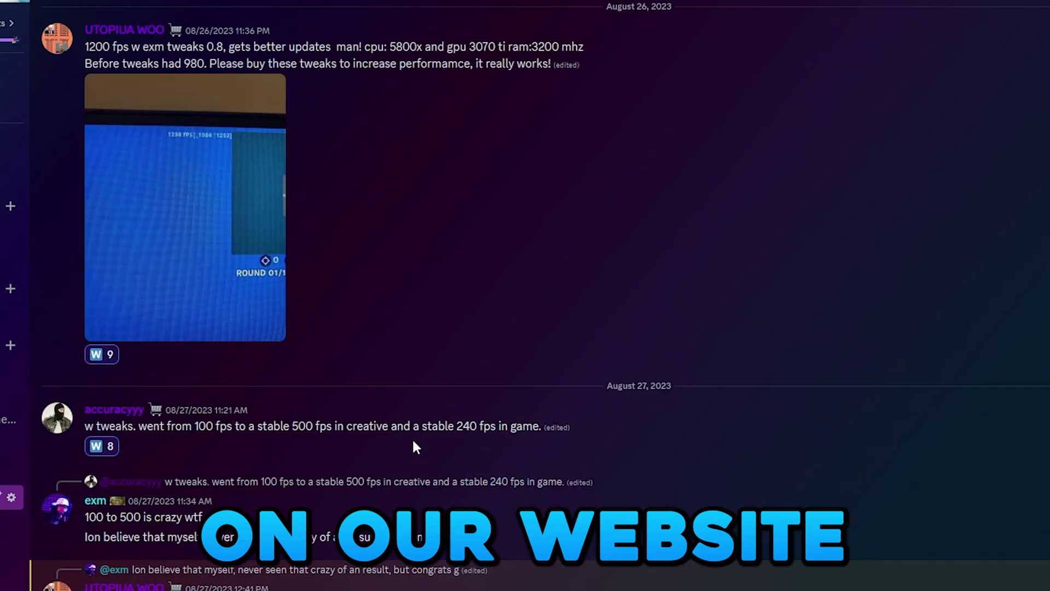
scroll(394, 471, up, 20)
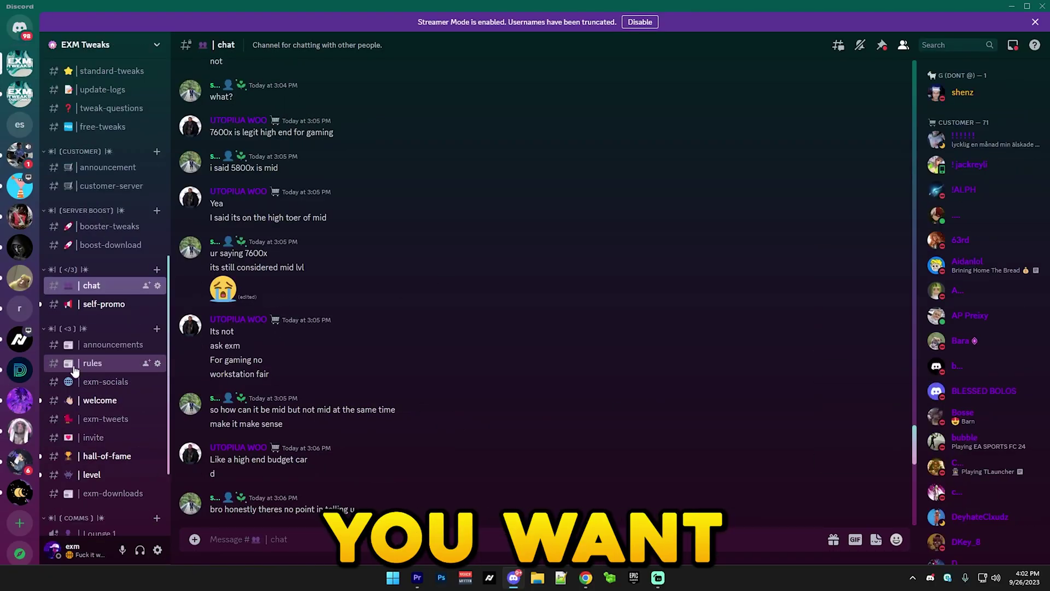
scroll(93, 356, up, 10)
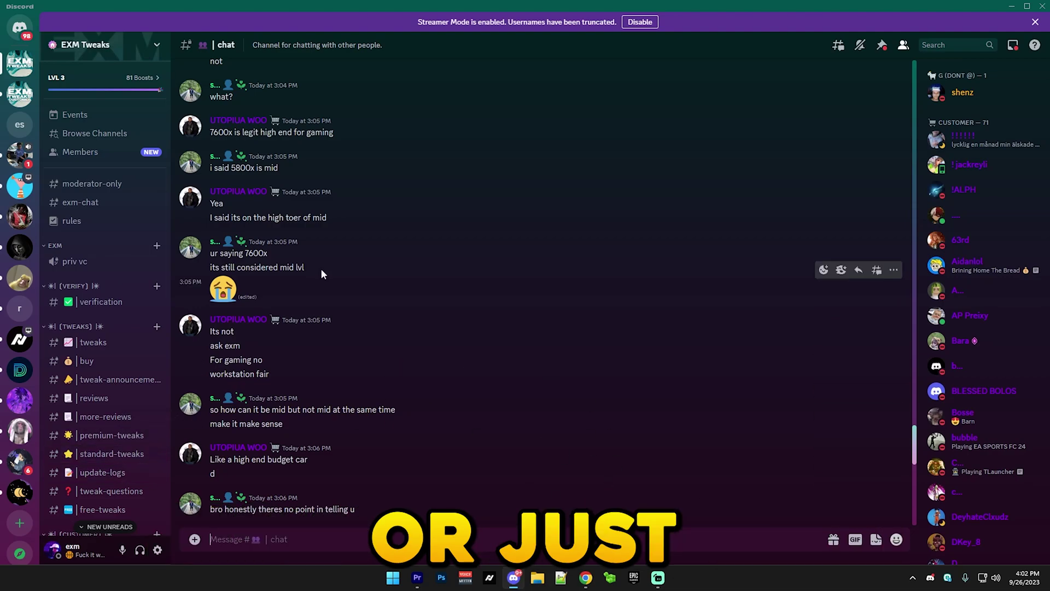
scroll(104, 350, down, 2)
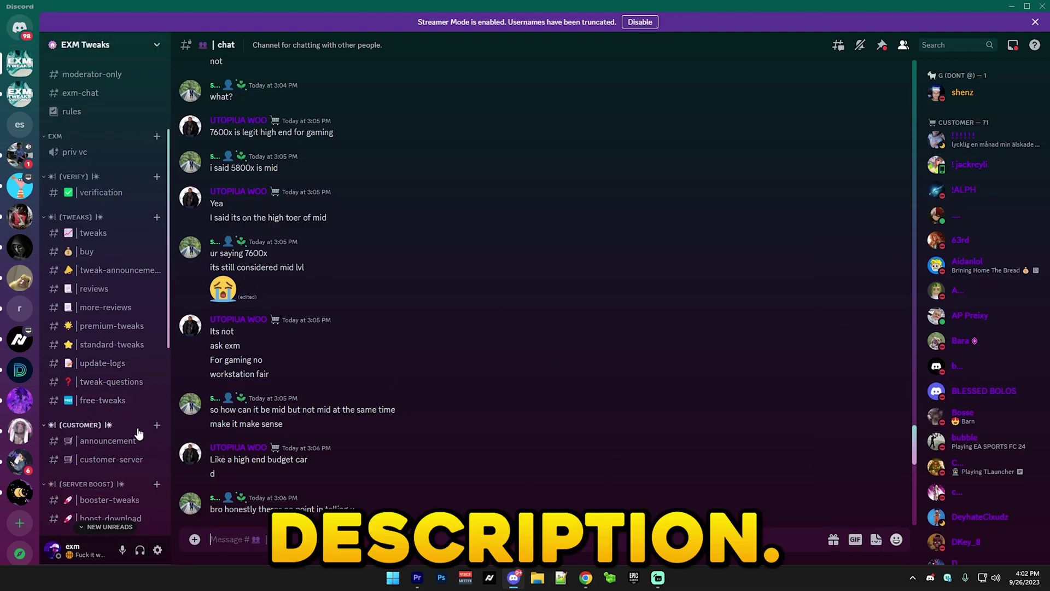
scroll(107, 421, up, 3)
scroll(104, 413, down, 3)
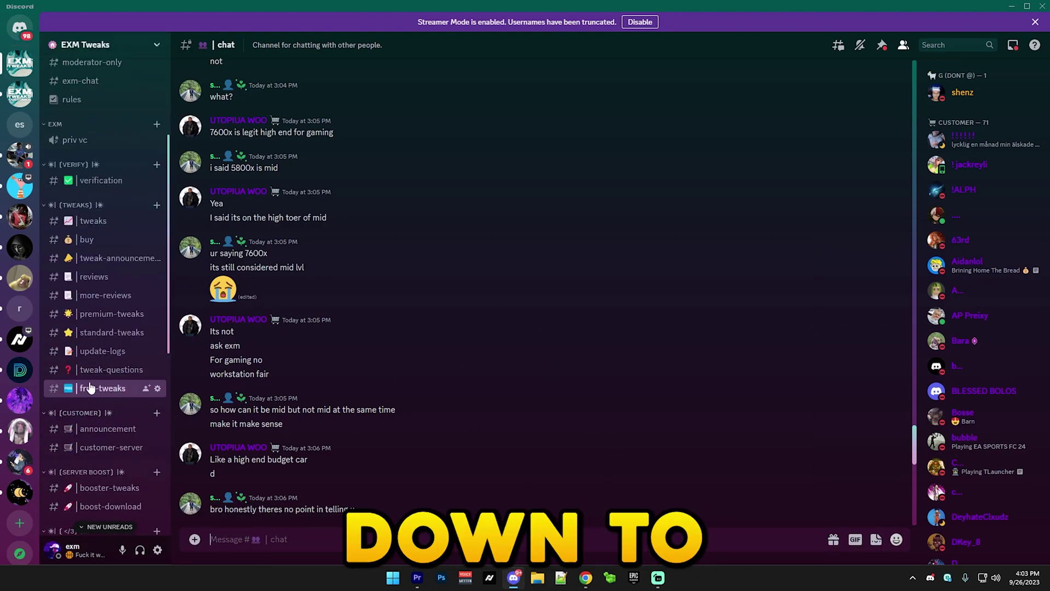
click(104, 389)
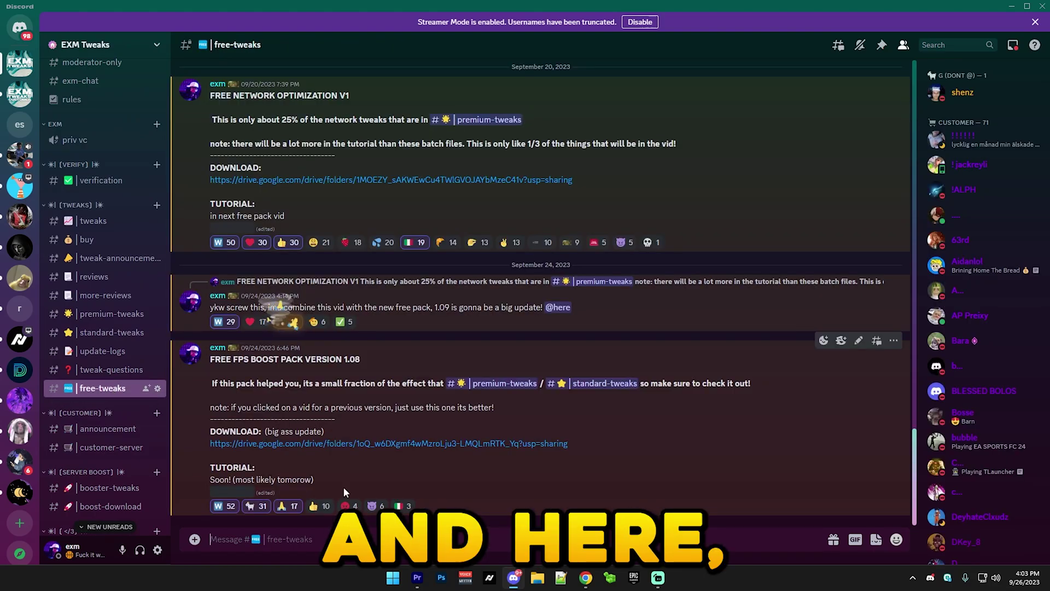
Step: Follow the FPS Boost Pack v1.08 Google Drive link and download the whole folder
drag(211, 359, 383, 384)
click(383, 384)
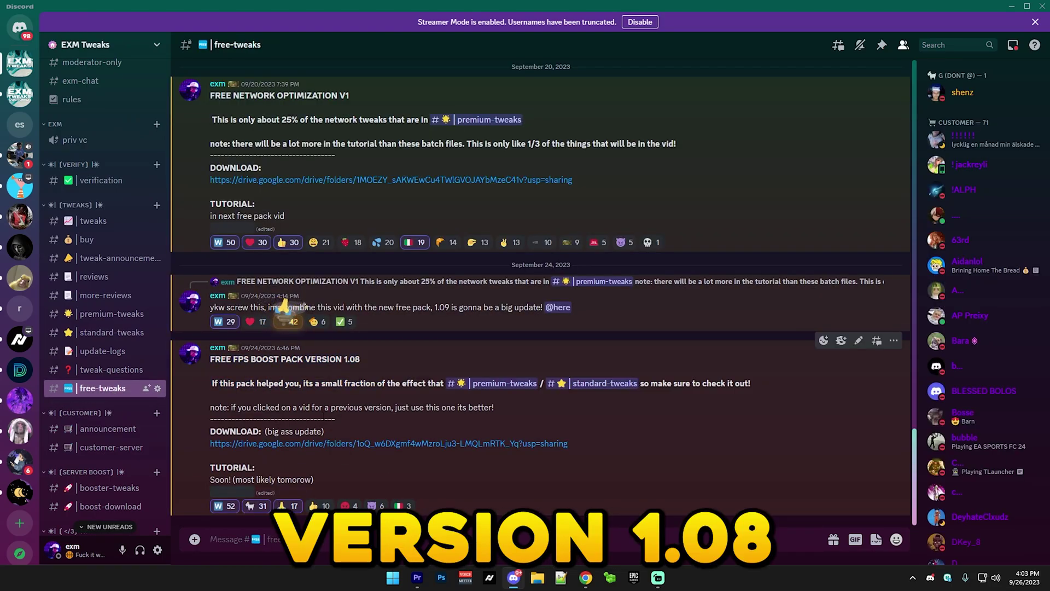
click(298, 443)
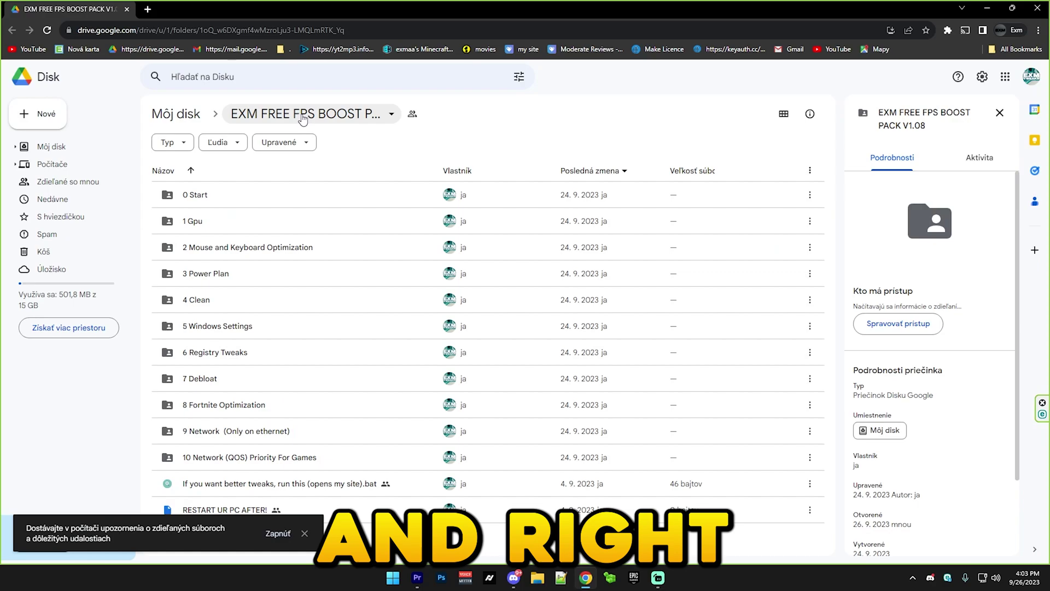
click(317, 115)
click(283, 188)
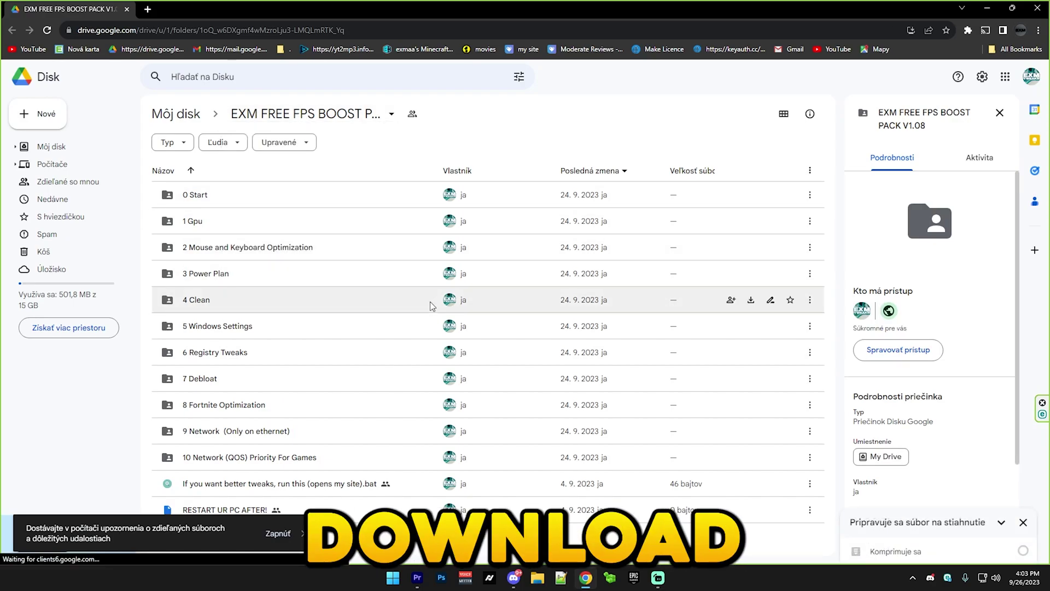
click(538, 577)
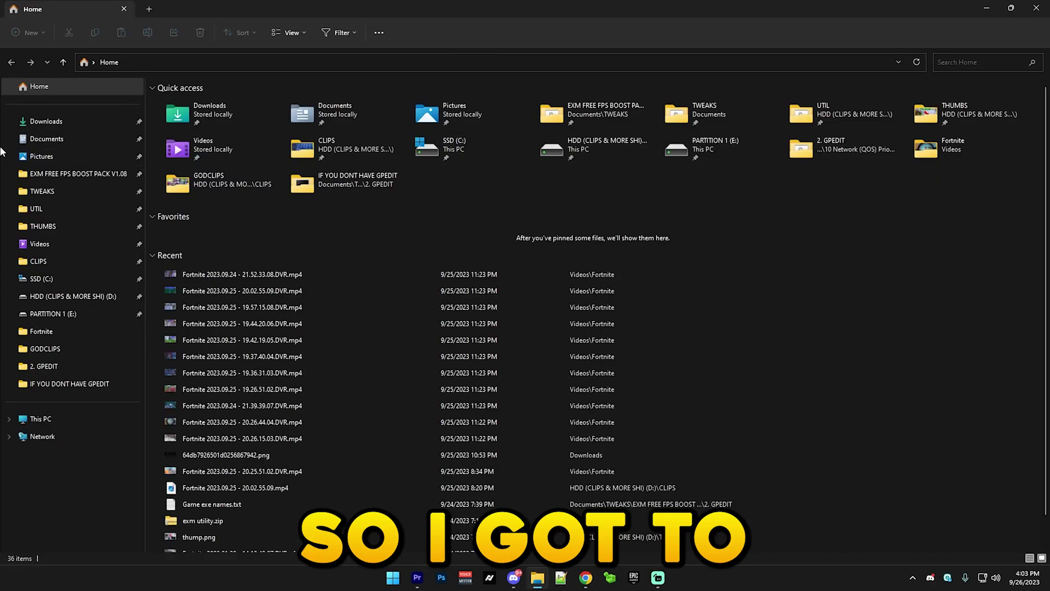
Step: Extract all files from the downloaded boost pack zip into Downloads
double_click(189, 105)
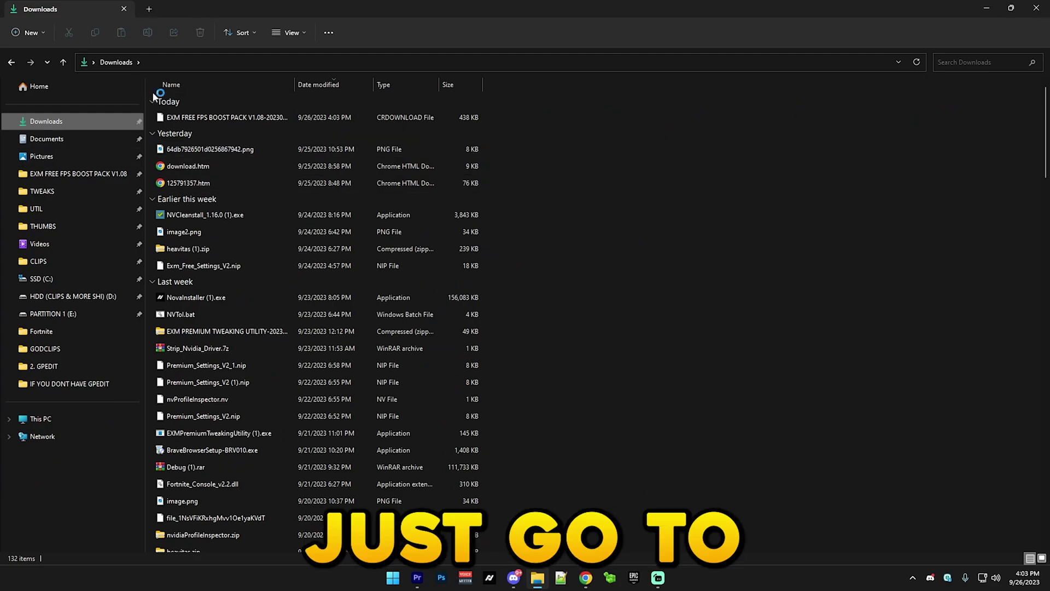
right_click(192, 121)
click(372, 227)
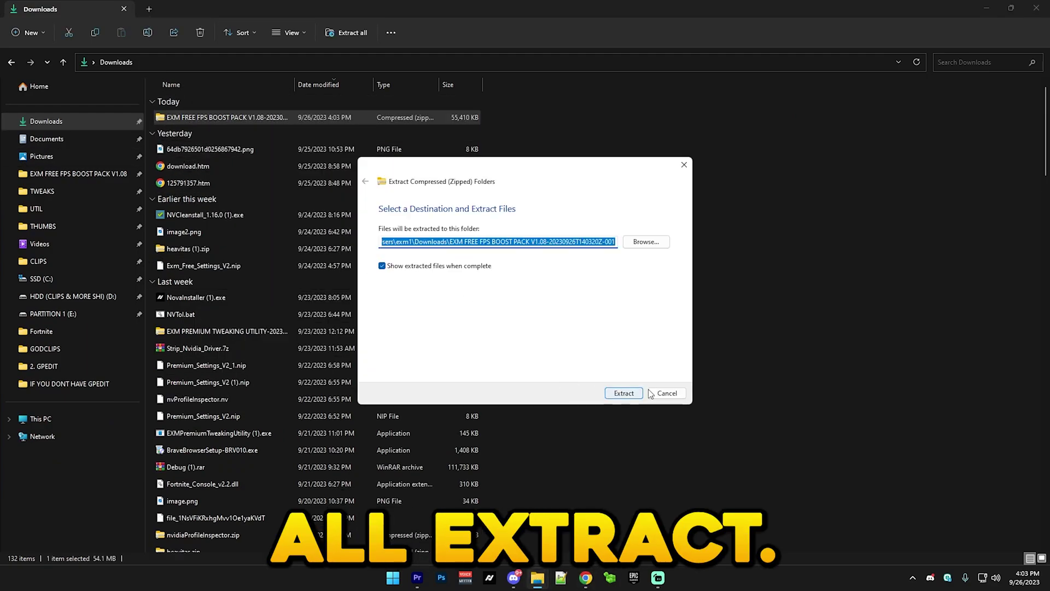
click(624, 392)
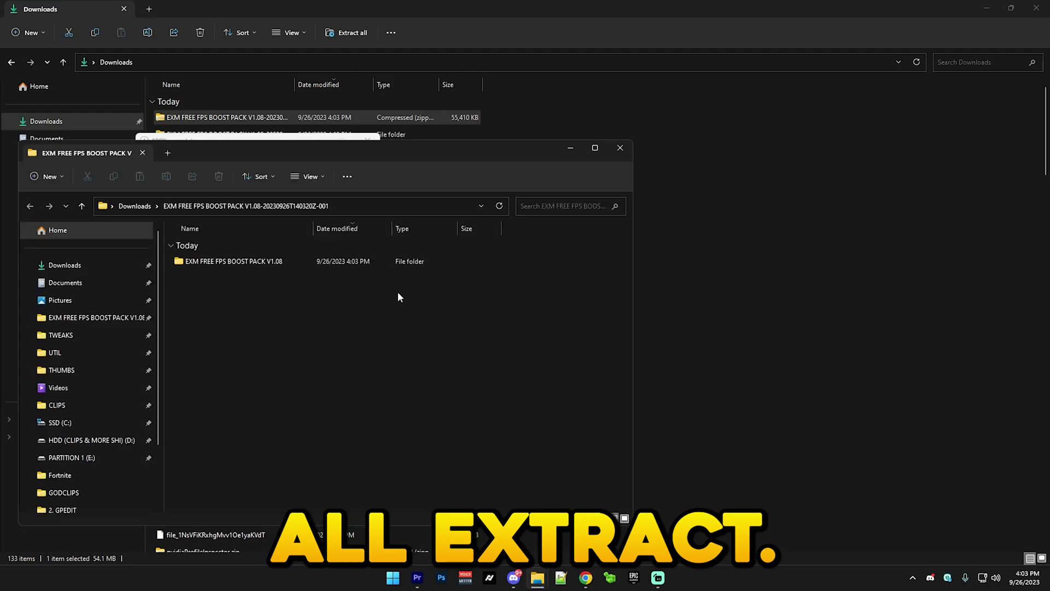
Step: Open EXM FREE FPS BOOST PACK V1.08 > 0 Start and select its three batch files
double_click(283, 260)
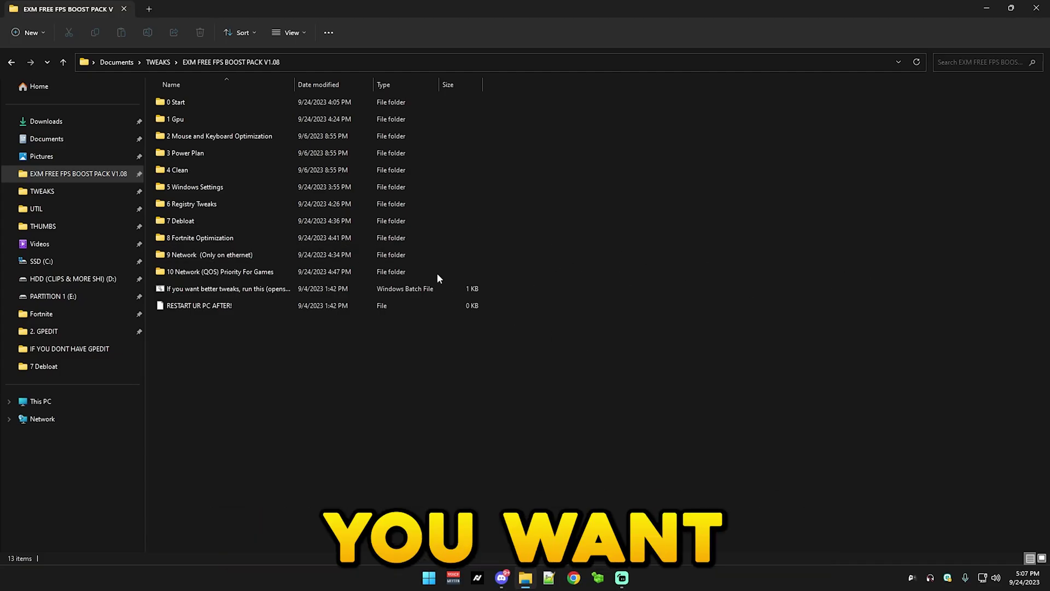
double_click(160, 106)
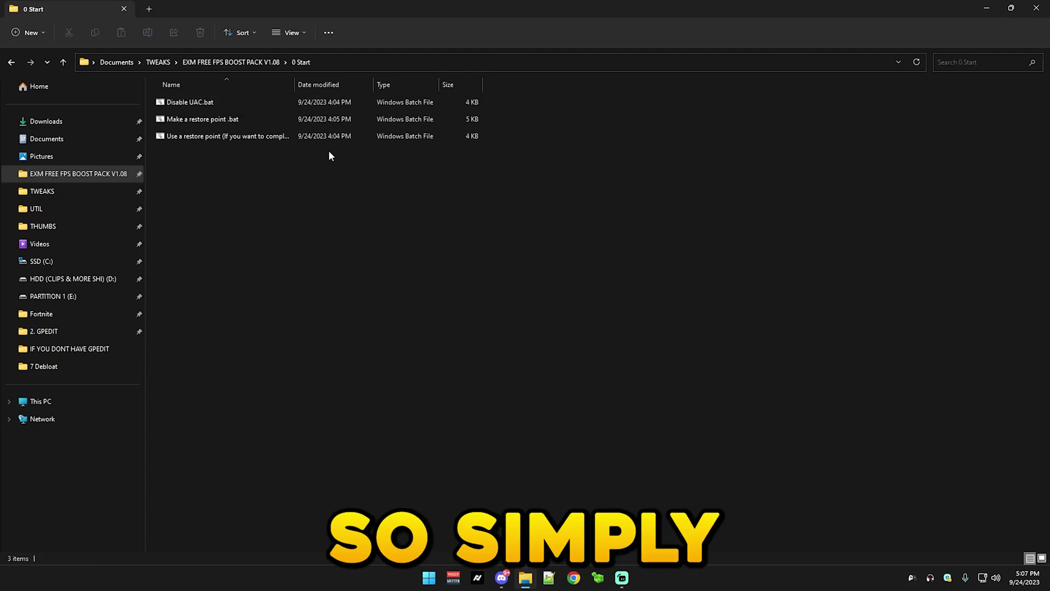
right_click(191, 102)
click(651, 269)
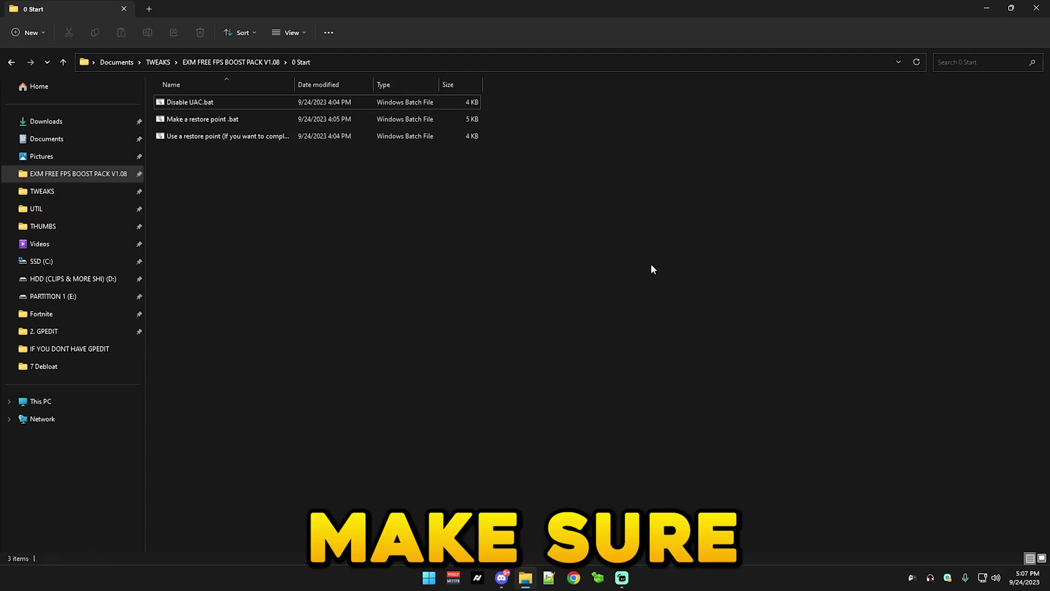
drag(809, 274, 553, 214)
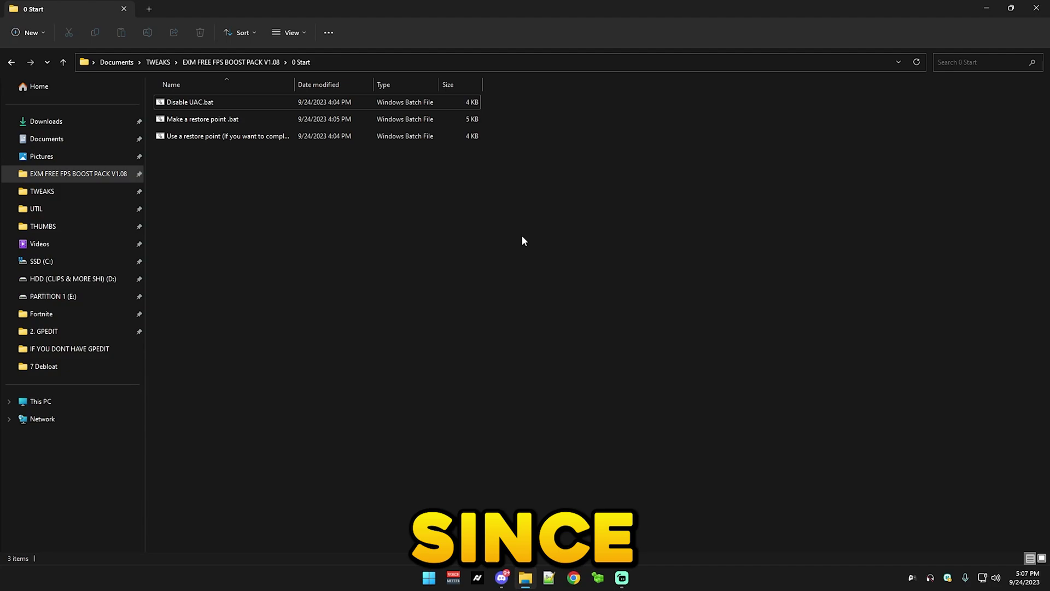
drag(736, 300, 514, 246)
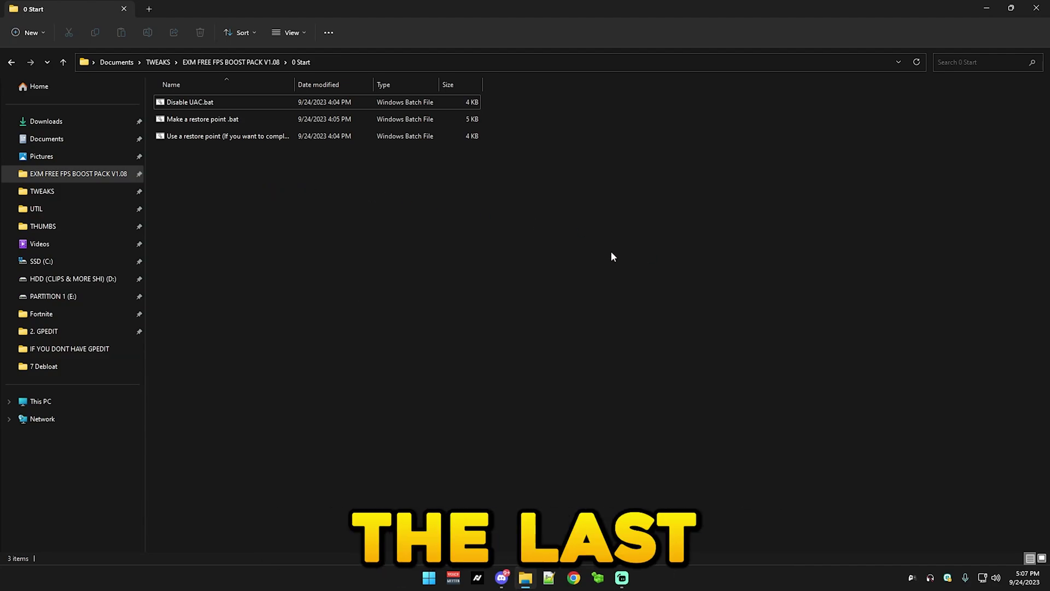
drag(413, 288, 293, 179)
Step: Run Disable UAC.bat as administrator until it reports success, then exit its console
right_click(201, 100)
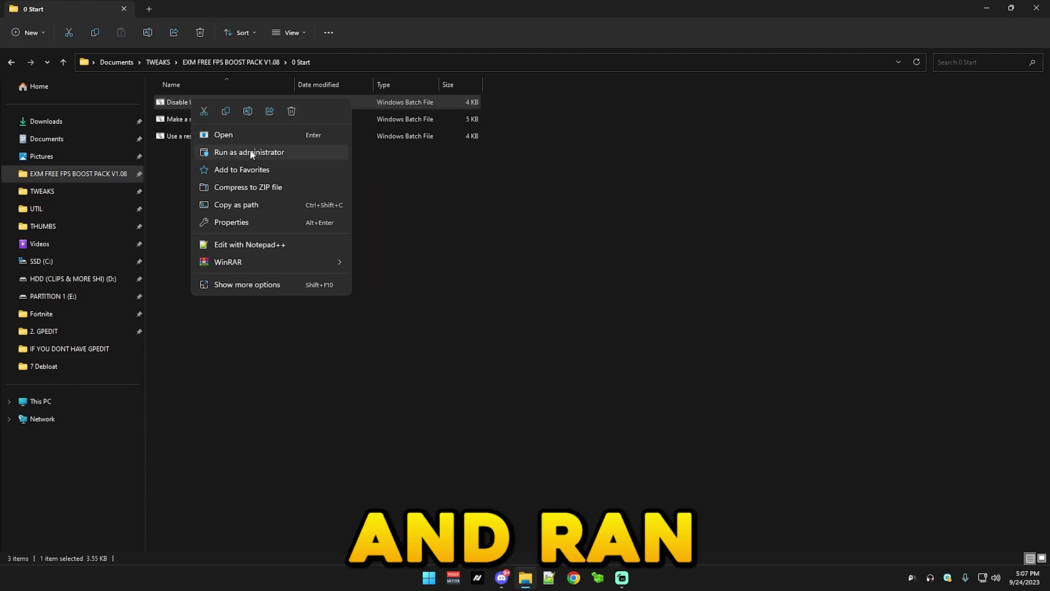
click(277, 154)
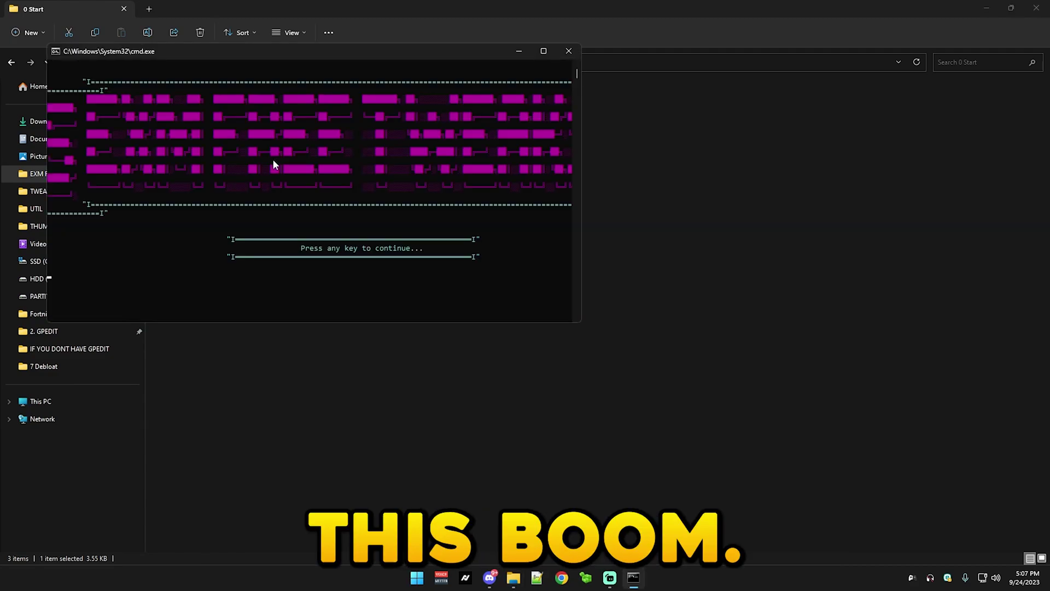
click(547, 53)
key(space)
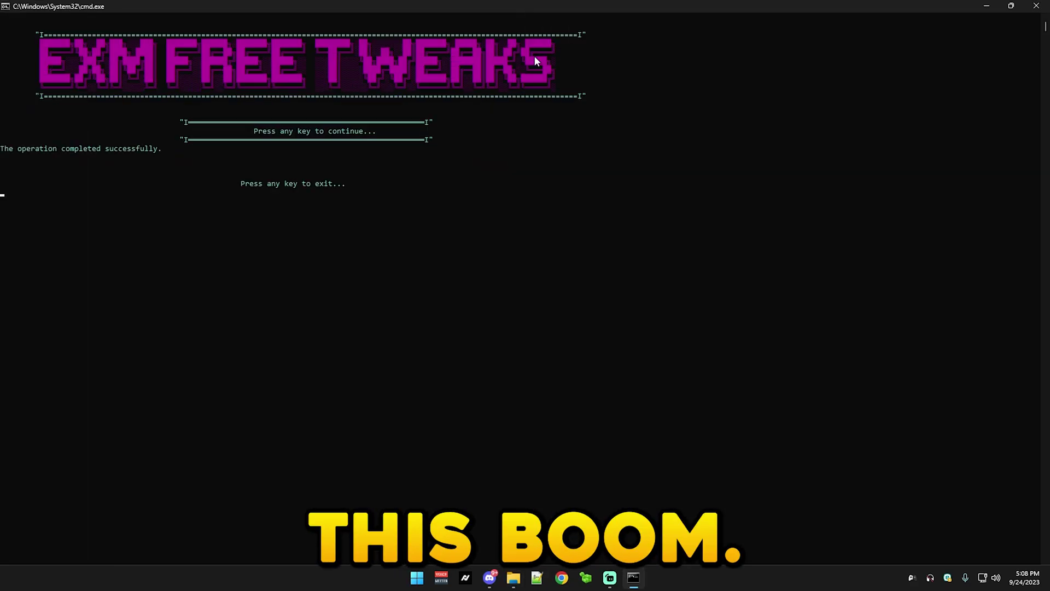
mouse_move(2, 148)
mouse_down()
mouse_move(178, 156)
mouse_move(2, 157)
mouse_move(2, 148)
mouse_up()
click(3, 159)
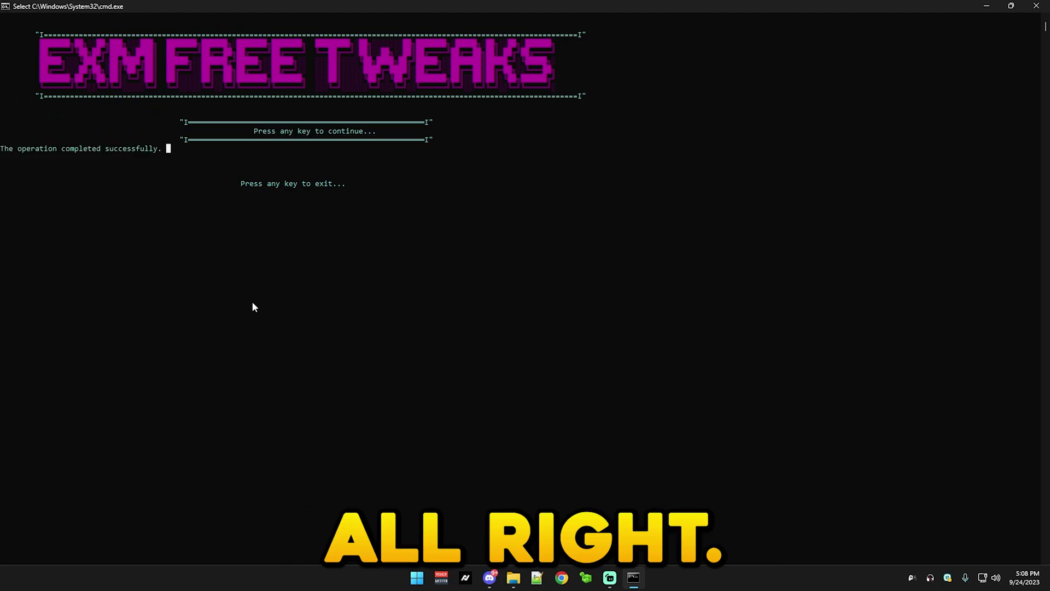
key(Escape)
key(space)
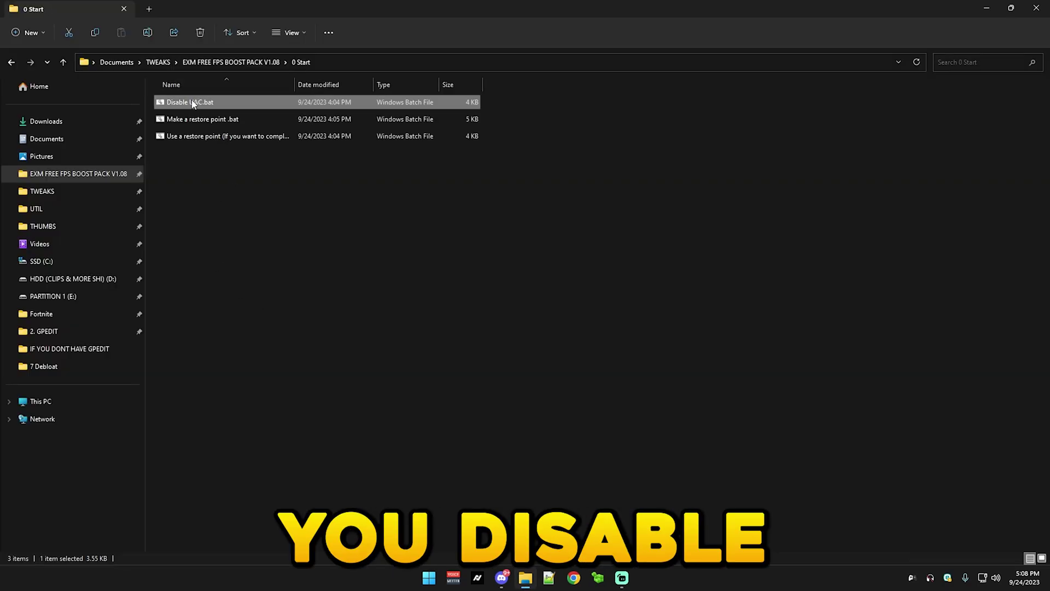
Step: Run Make a restore point .bat as administrator to create a system restore point
click(193, 205)
right_click(189, 122)
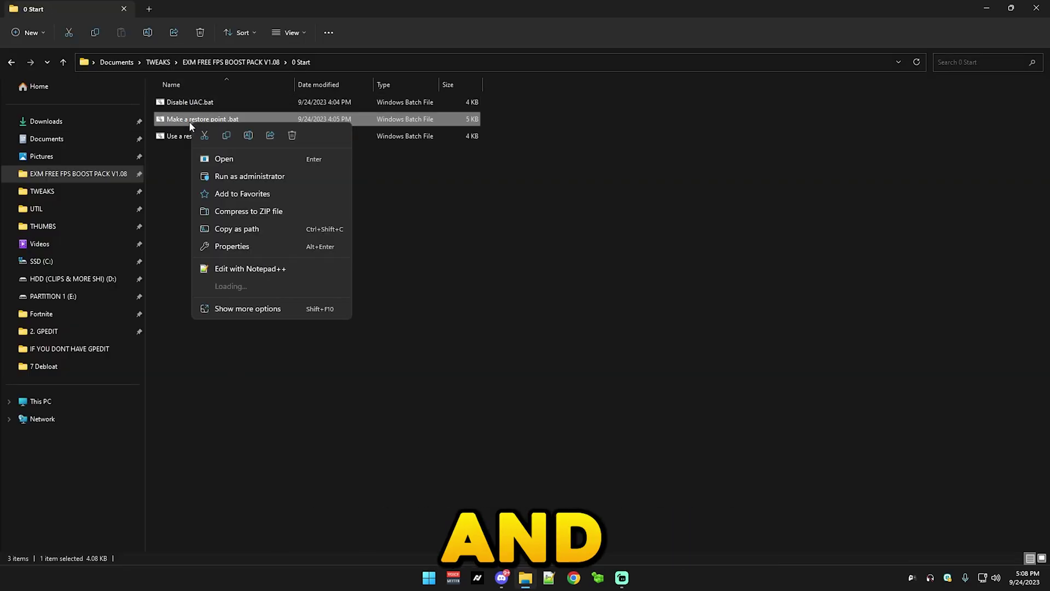
click(238, 176)
key(space)
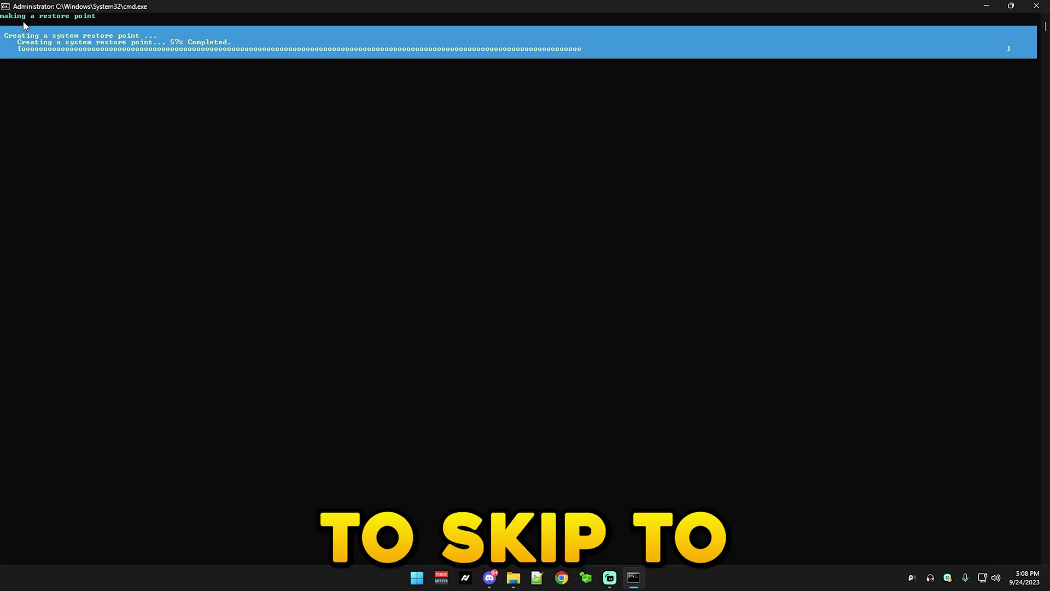
drag(24, 23, 67, 26)
click(195, 22)
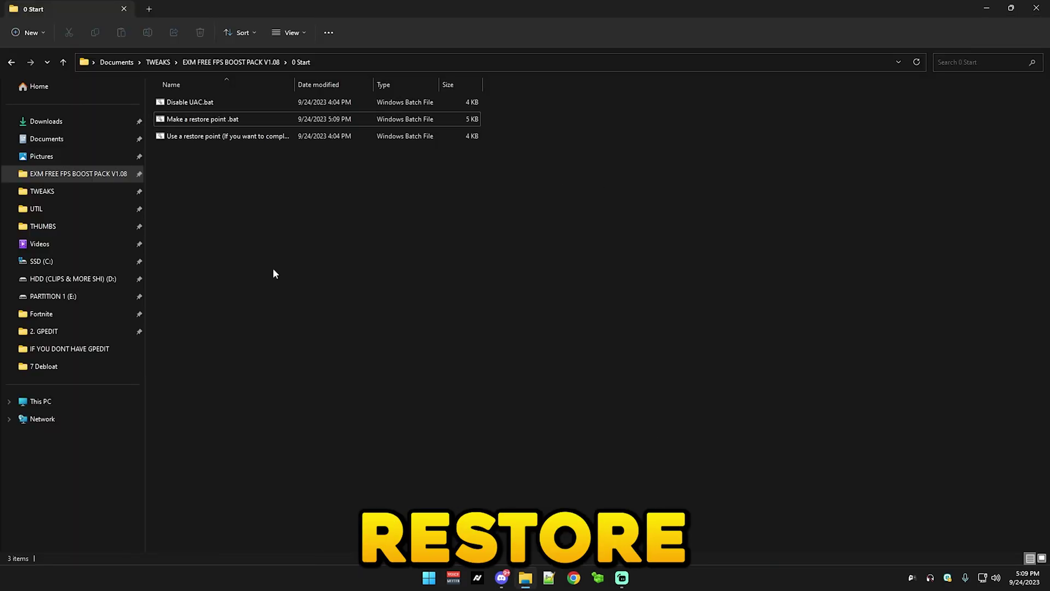
Step: Run the Use a restore point batch file as administrator in a maximized console
drag(452, 377, 230, 208)
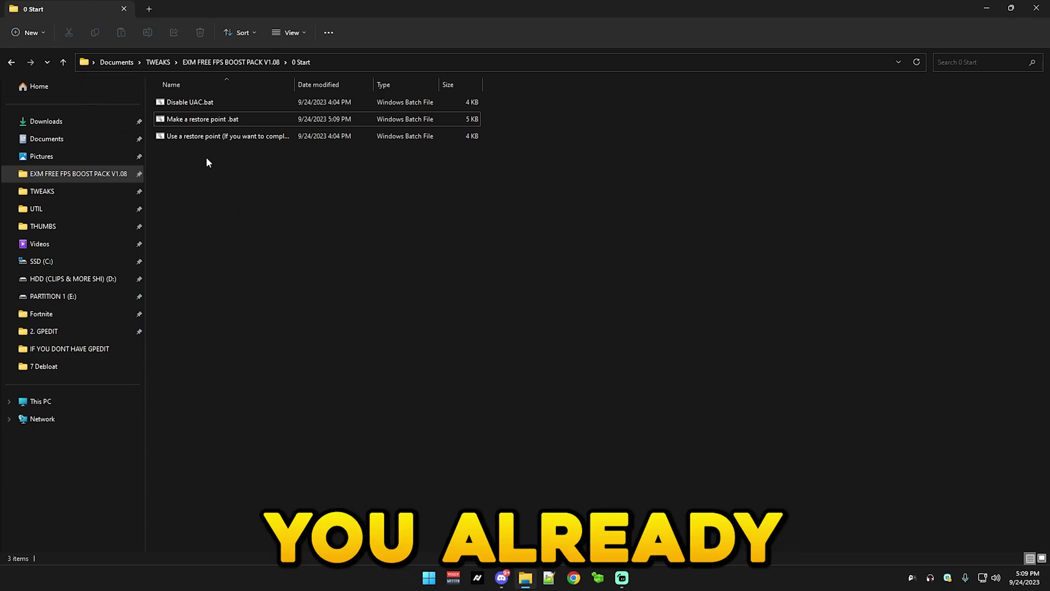
drag(439, 285, 210, 195)
click(184, 140)
right_click(183, 140)
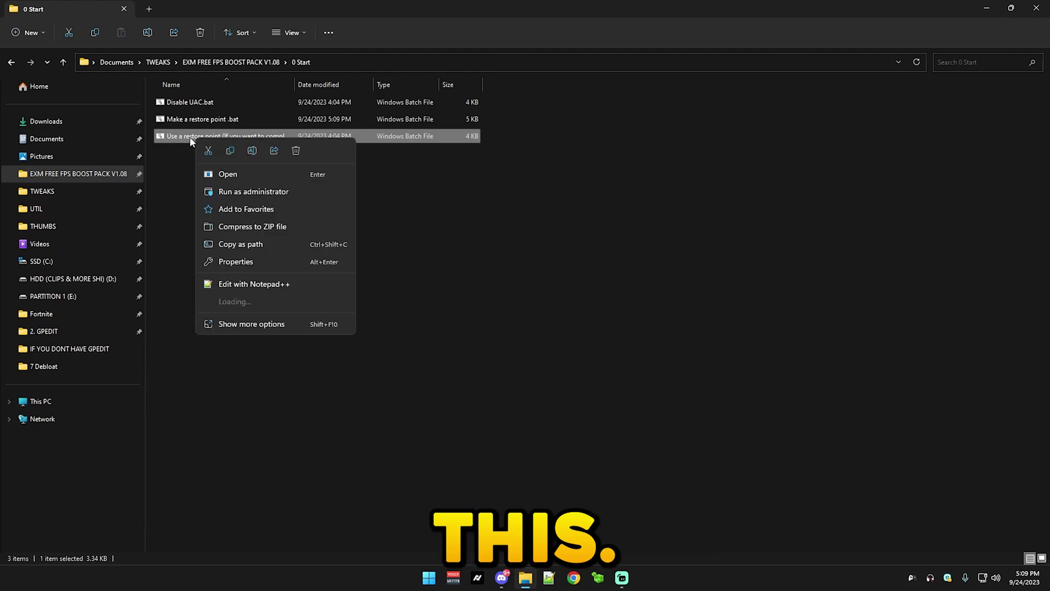
click(275, 195)
click(573, 77)
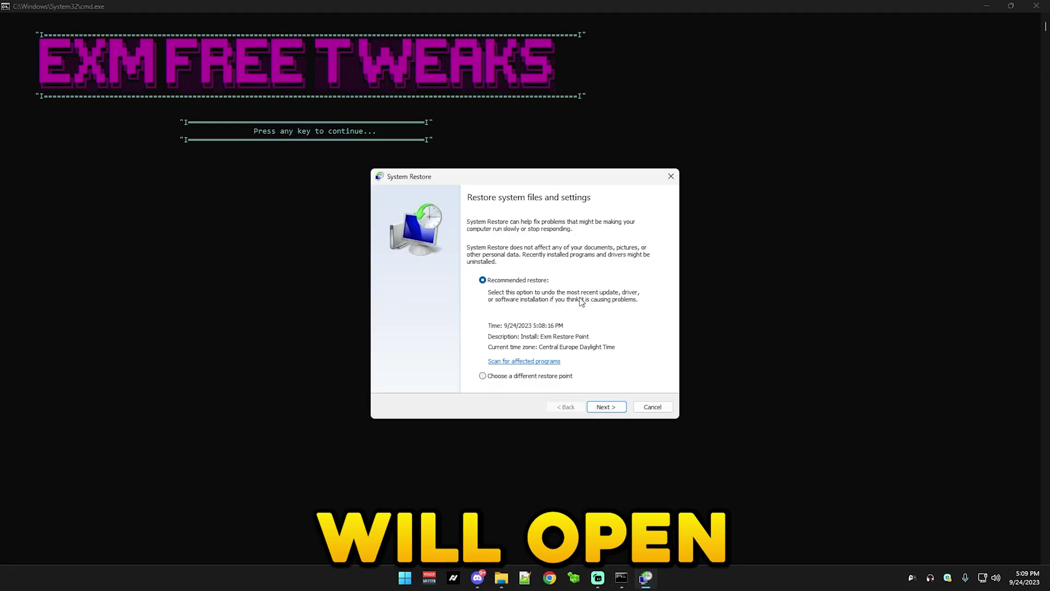
Step: Pick the latest Exm Restore Point in System Restore, finish, and exit the script
click(482, 376)
click(615, 406)
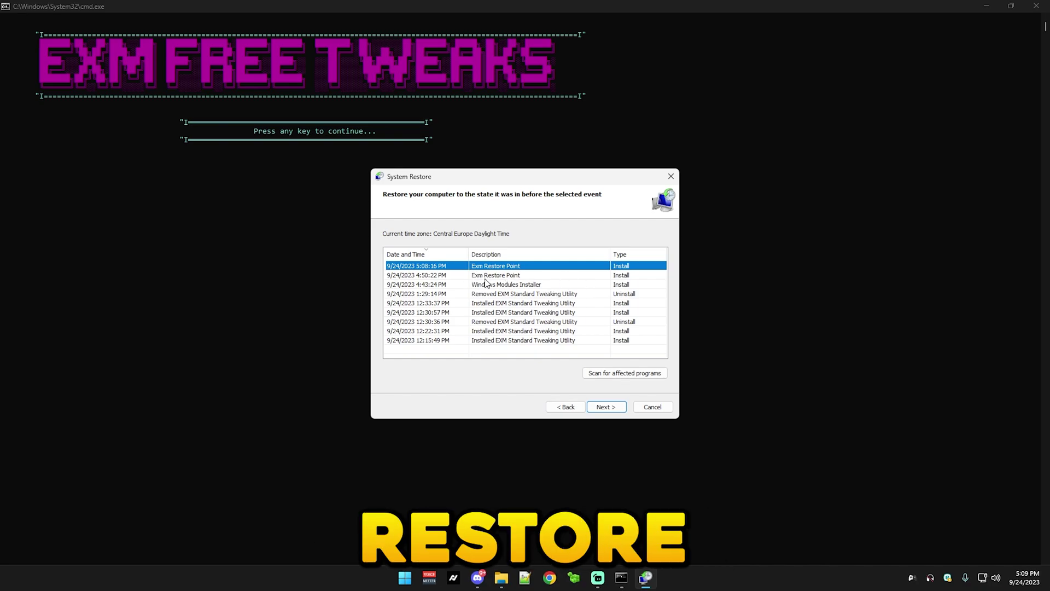
click(607, 407)
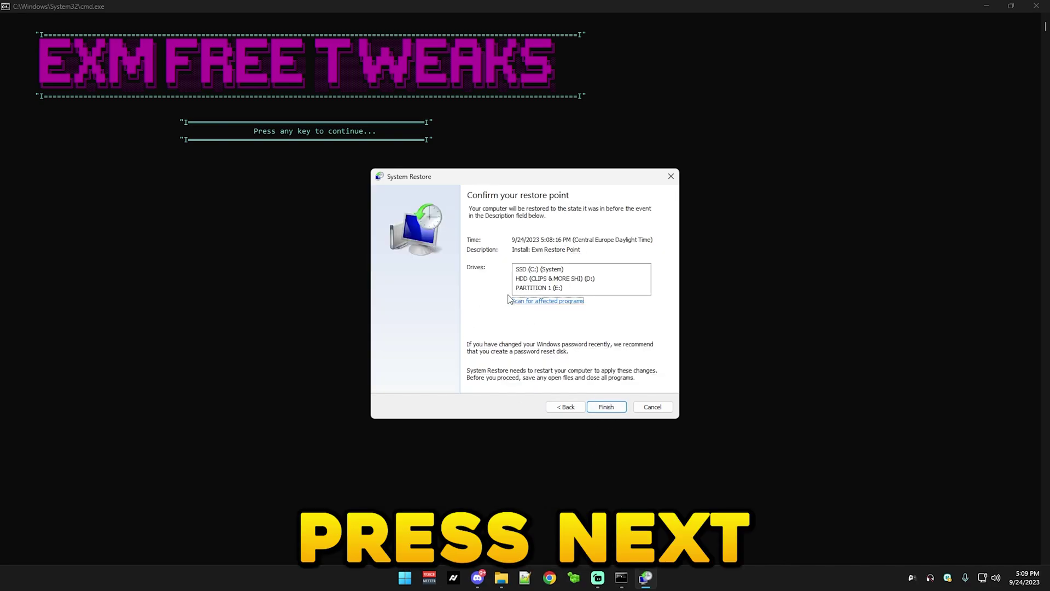
click(655, 409)
key(Return)
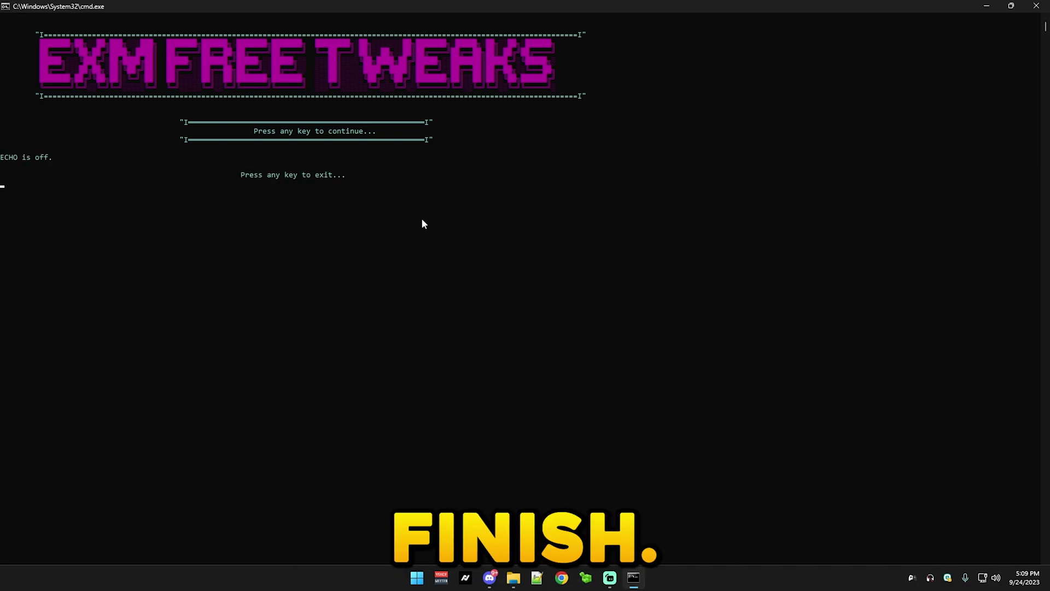
key(Return)
Step: Open 1 Gpu > AMD, run Additional Amd Gpu tweaks.bat as administrator, then close it
click(62, 62)
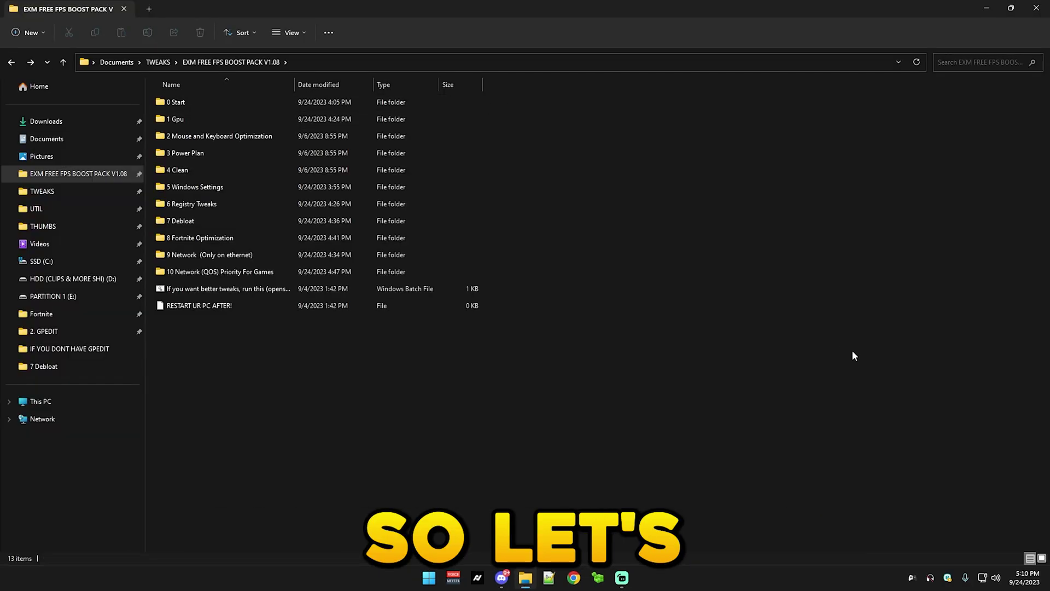
double_click(184, 121)
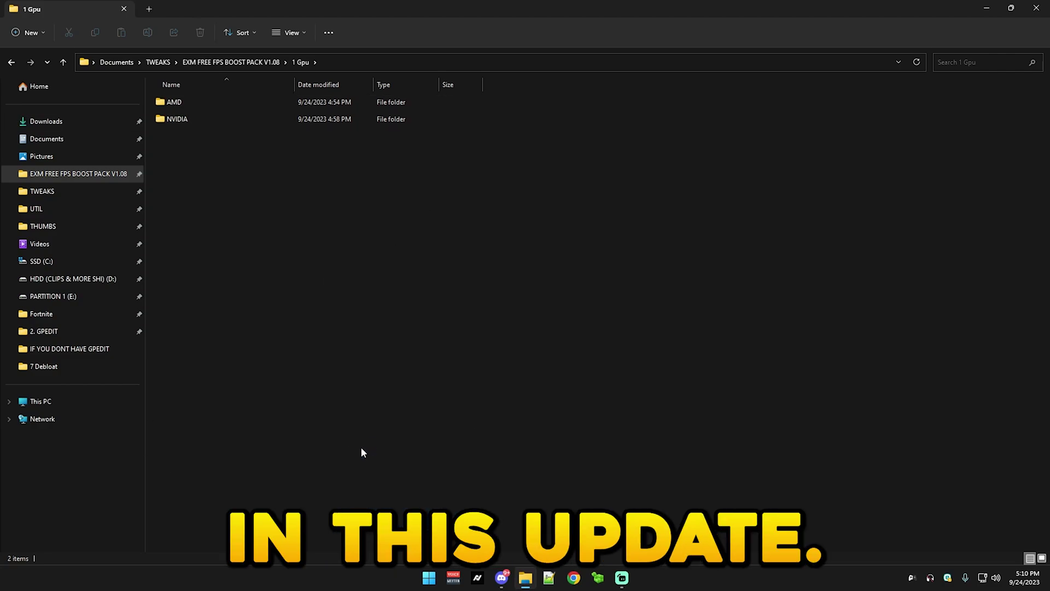
double_click(160, 103)
click(185, 102)
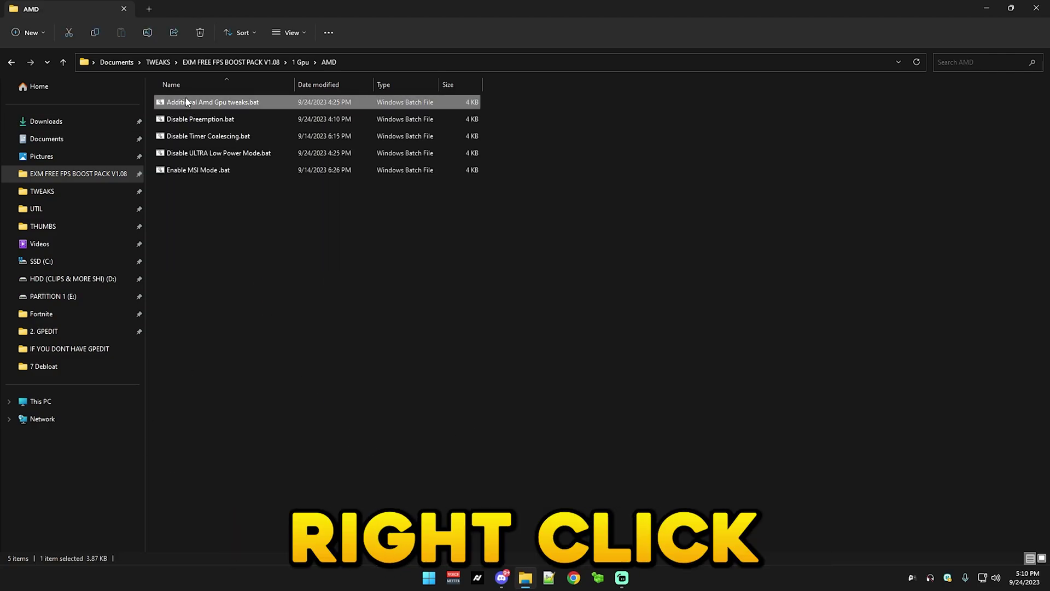
right_click(185, 101)
click(224, 150)
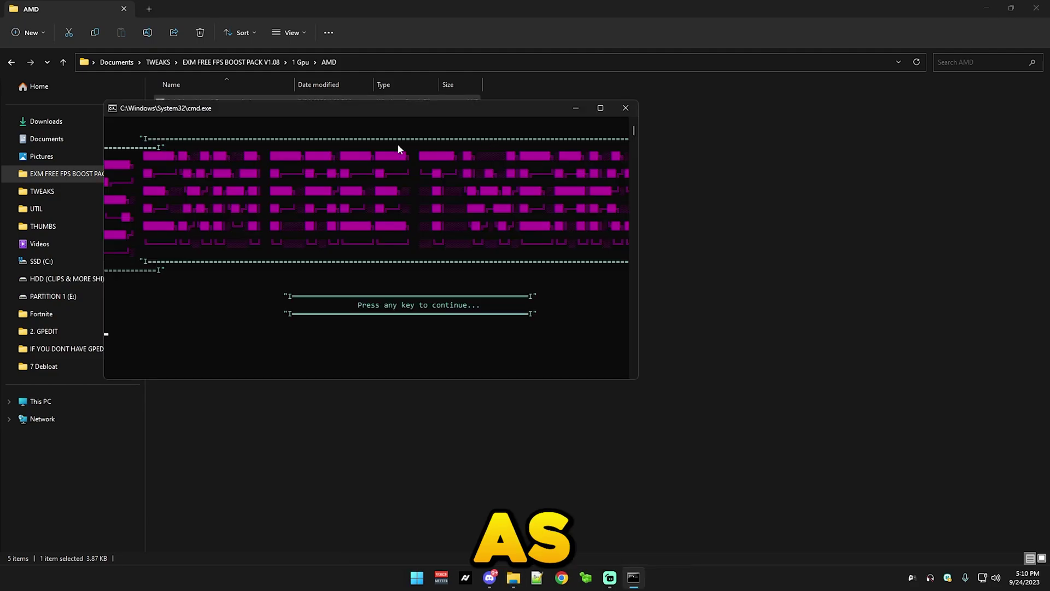
click(601, 108)
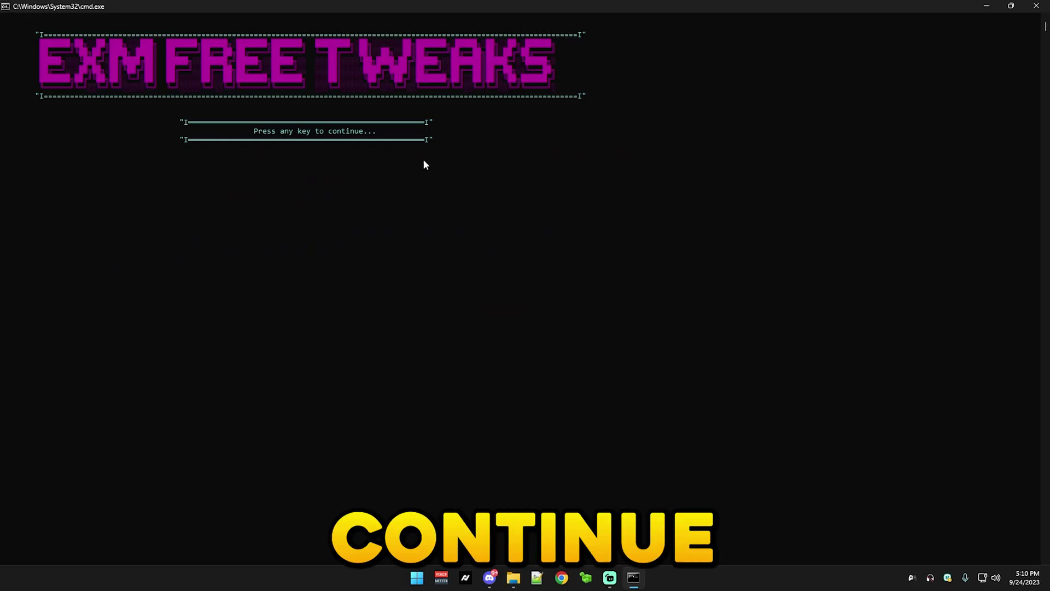
click(1037, 6)
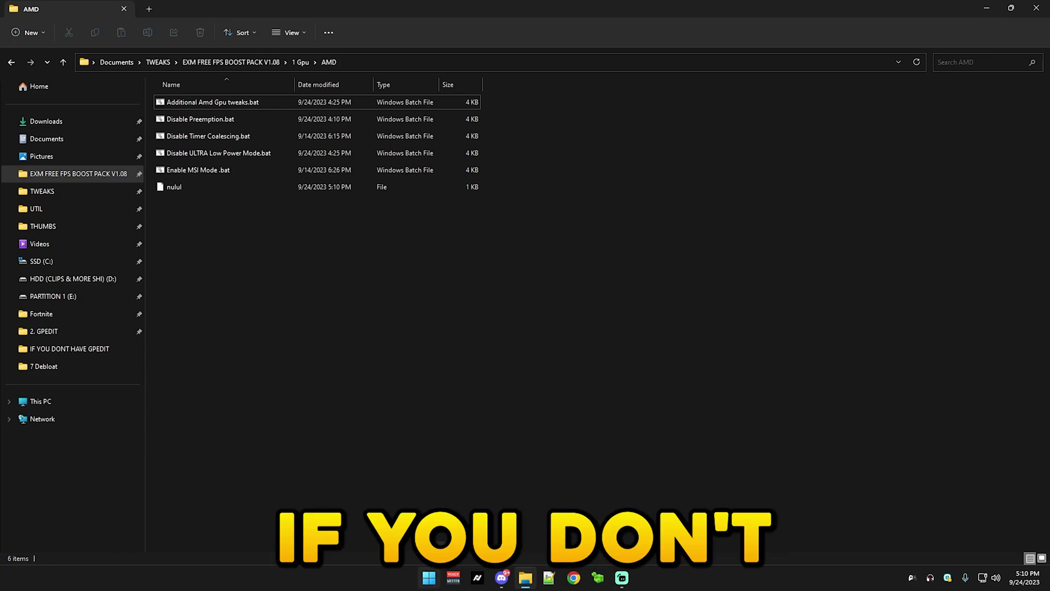
Step: Launch Task Manager and view GPU 0 on the Performance page: NVIDIA GeForce RTX 3080
click(429, 581)
text(task)
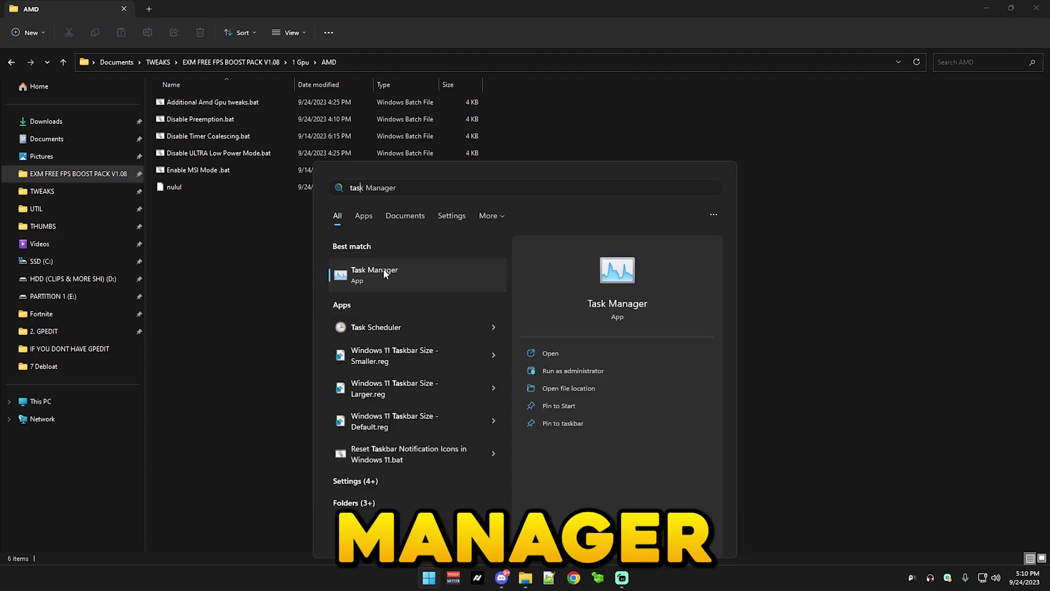
click(386, 268)
click(88, 155)
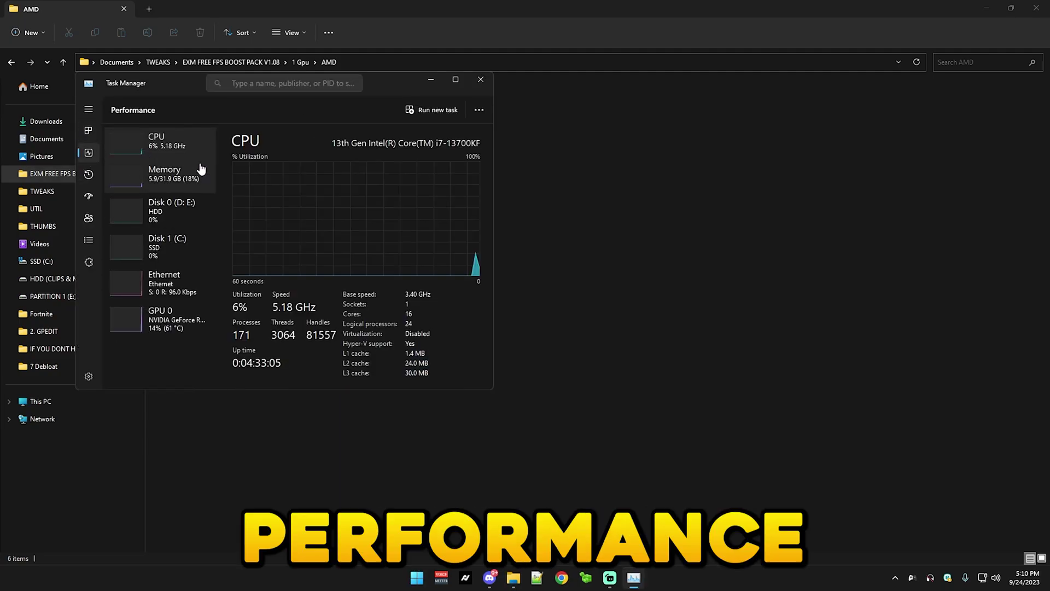
click(161, 326)
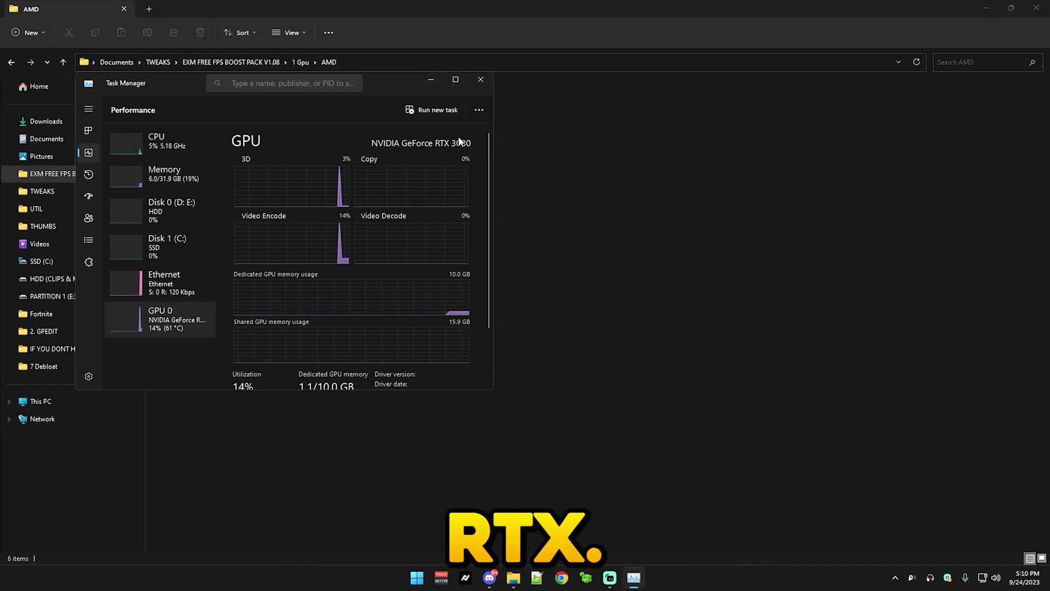
Step: Close Task Manager, open 1 Gpu > NVIDIA, and run the nvidia profile inspector script as administrator
click(480, 80)
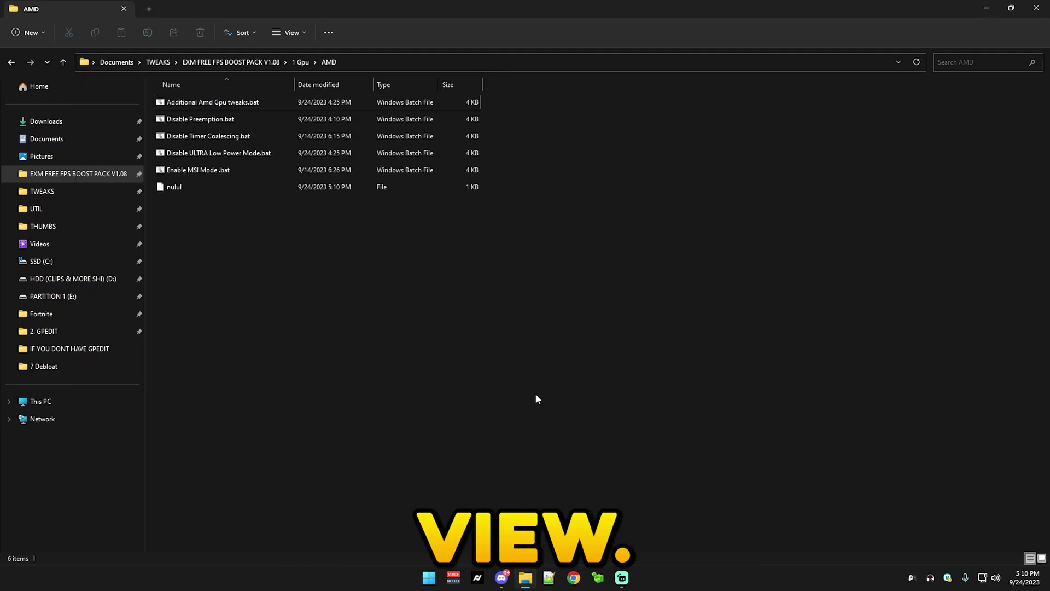
click(214, 104)
right_click(214, 103)
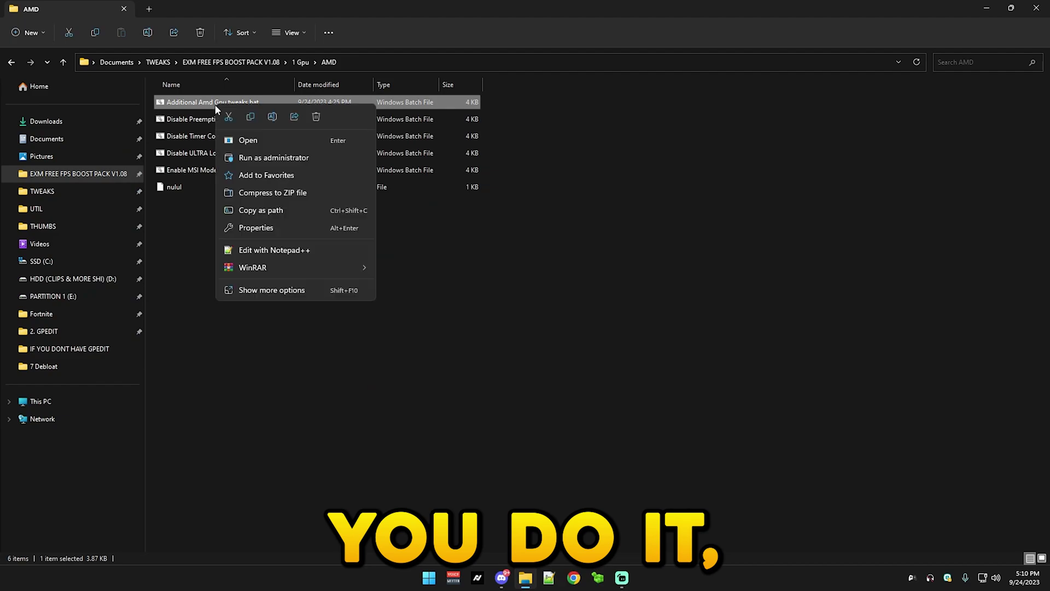
click(241, 155)
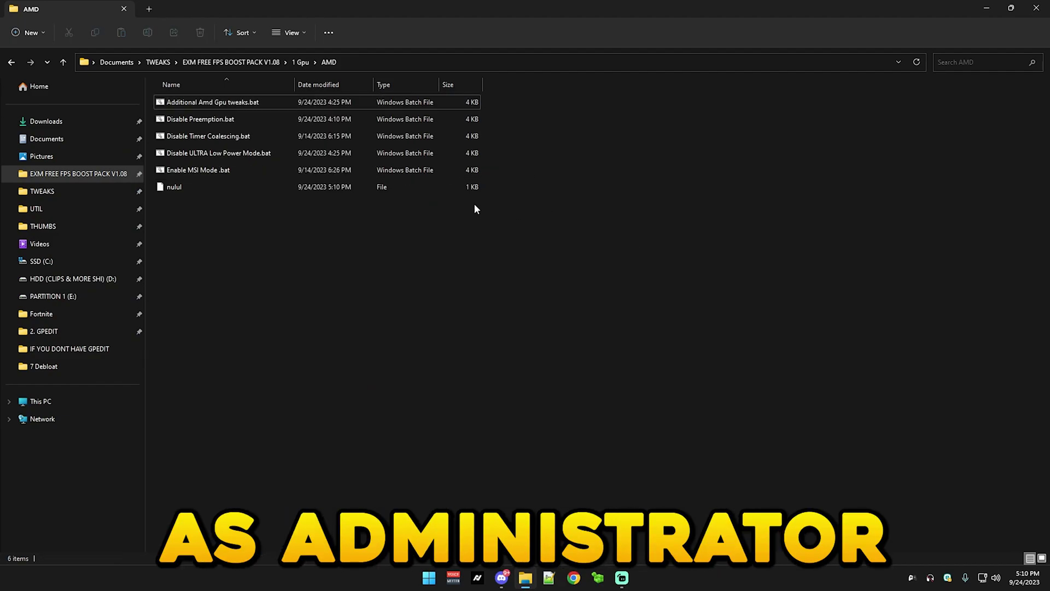
click(11, 62)
double_click(207, 119)
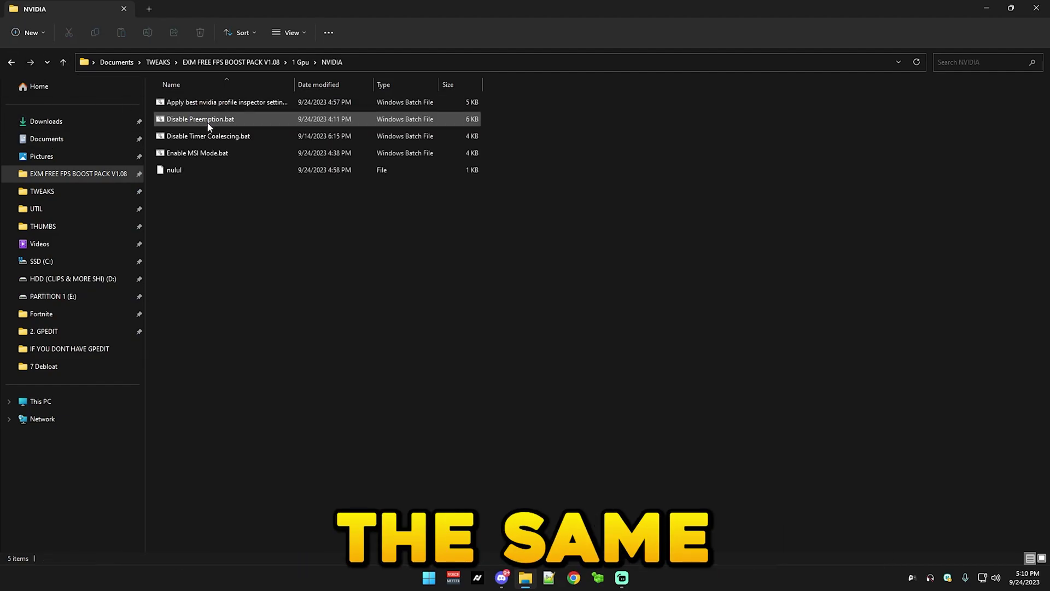
click(208, 103)
right_click(189, 102)
click(241, 154)
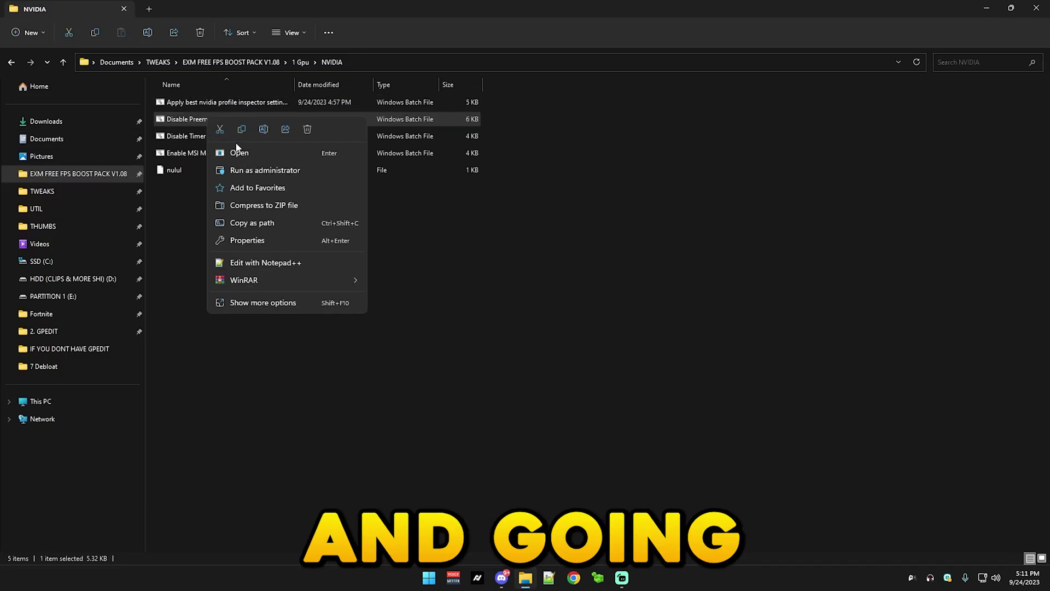
Step: Run Disable Preemption.bat as administrator to completion, then return to the boost pack folder
click(239, 154)
click(663, 141)
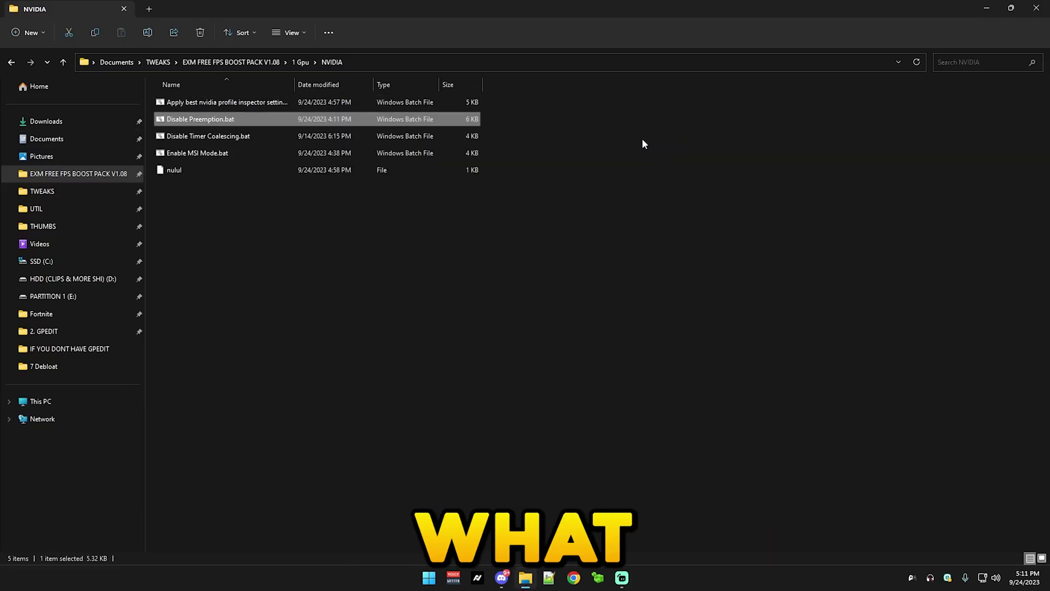
right_click(250, 123)
click(285, 176)
double_click(507, 27)
key(space)
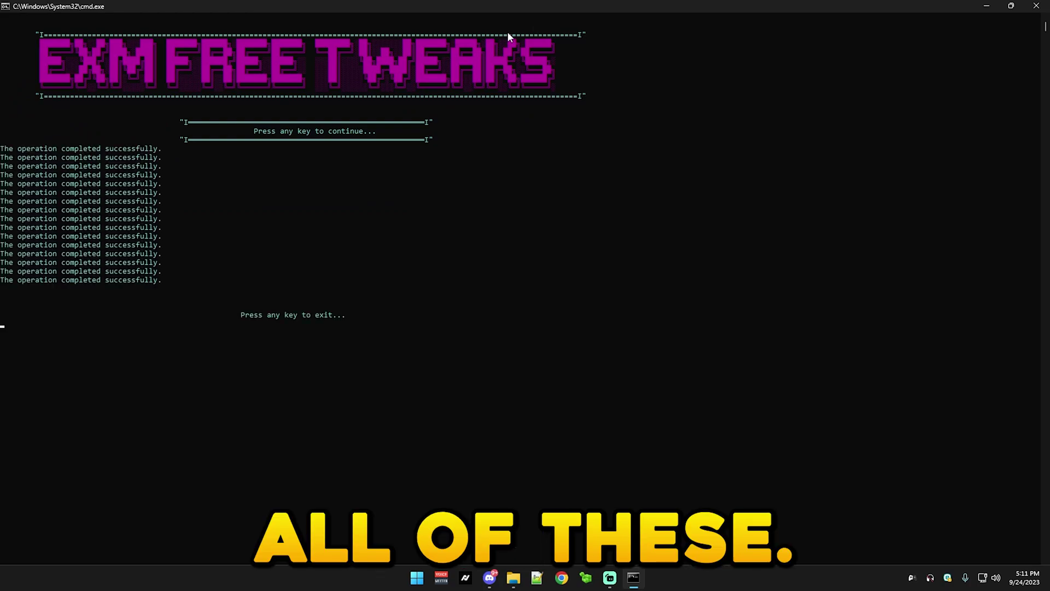
key(space)
key(alt+Up)
key(alt+Up)
Step: In 2 Mouse and Keyboard Optimization, run Optimize Mouse & Keyboard.bat and choose a mouse data queue PC-tier preset
click(159, 140)
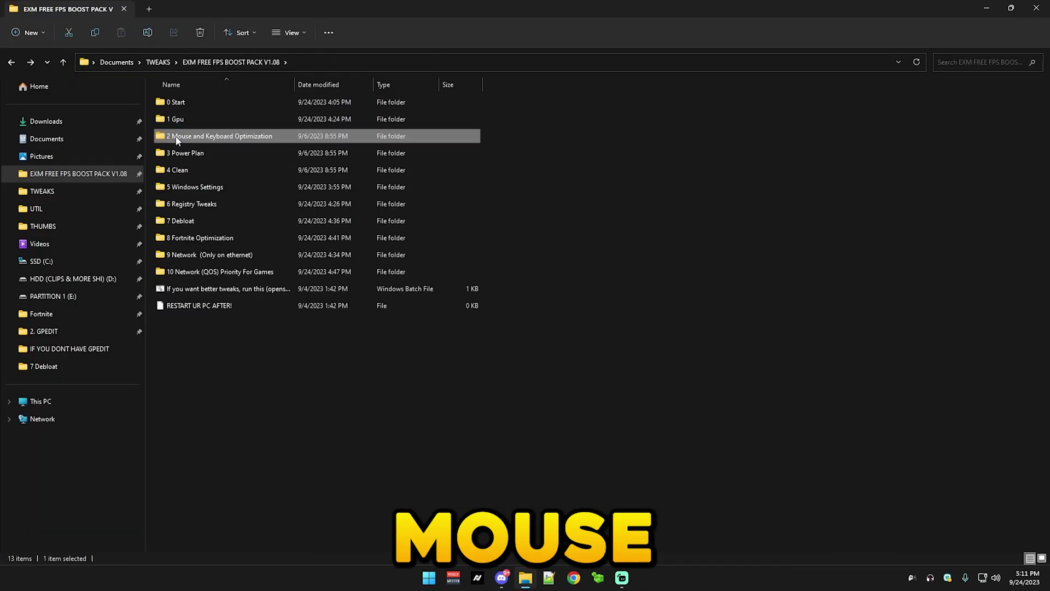
double_click(229, 136)
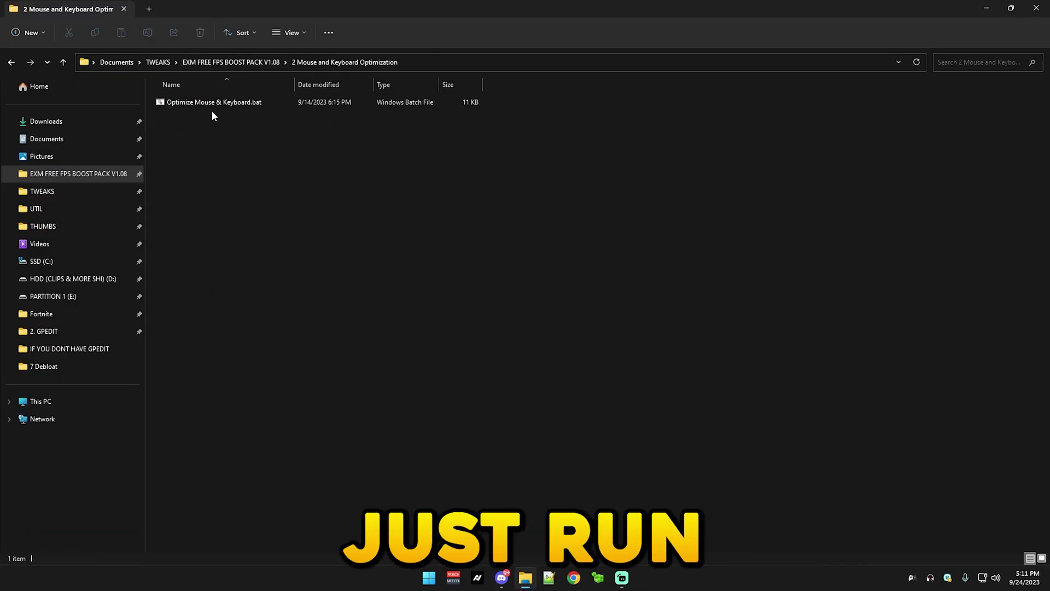
right_click(211, 105)
click(225, 146)
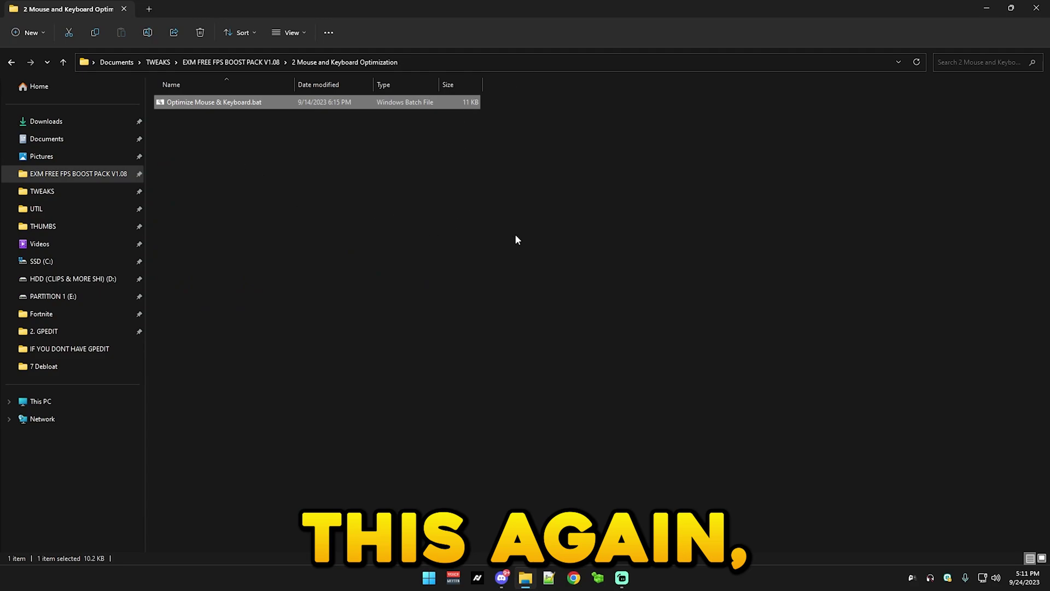
click(311, 213)
double_click(254, 103)
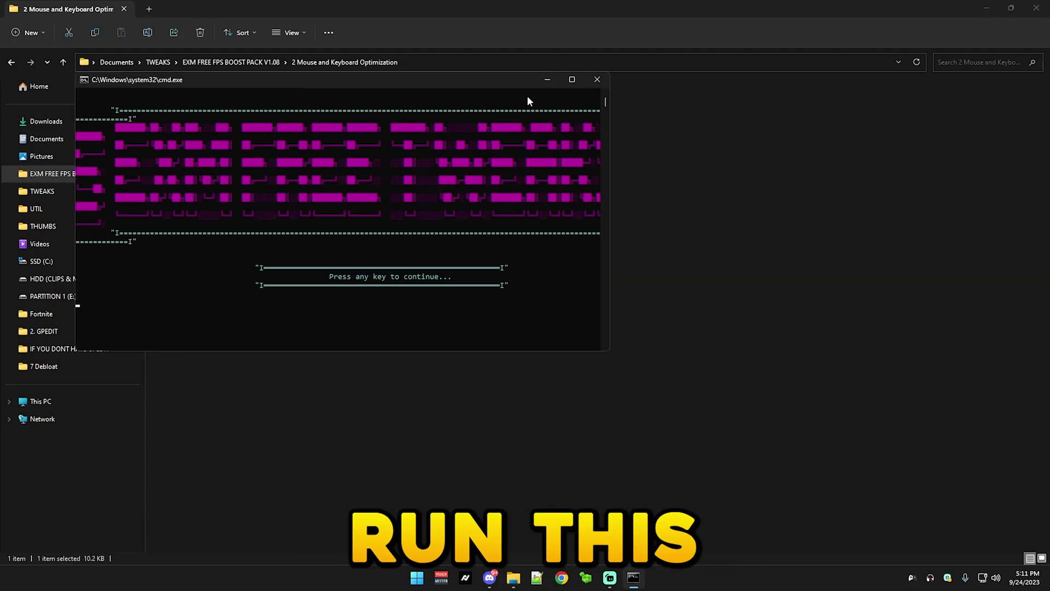
key(Return)
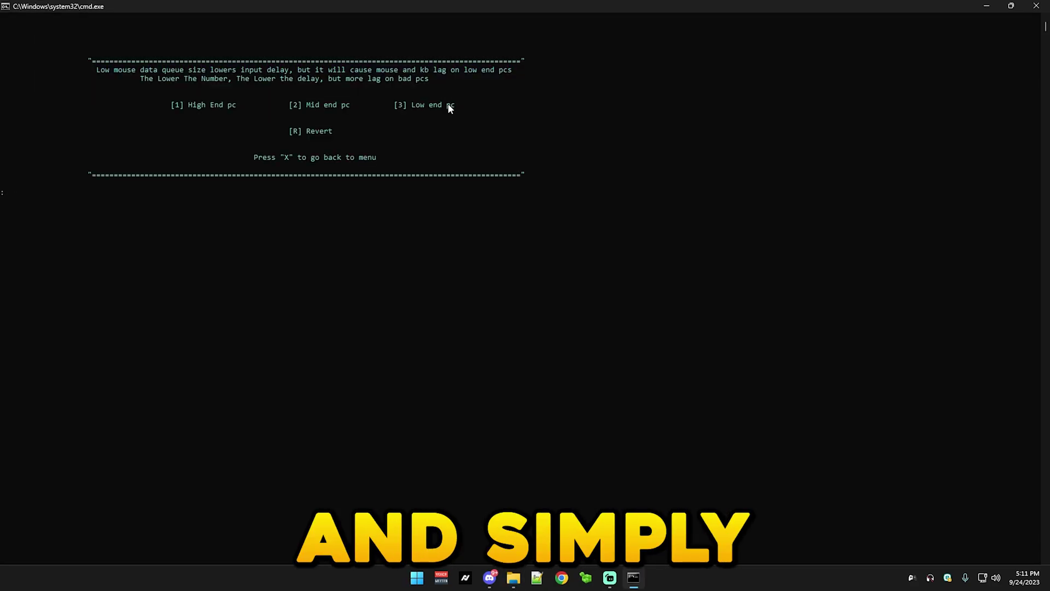
drag(91, 68, 523, 87)
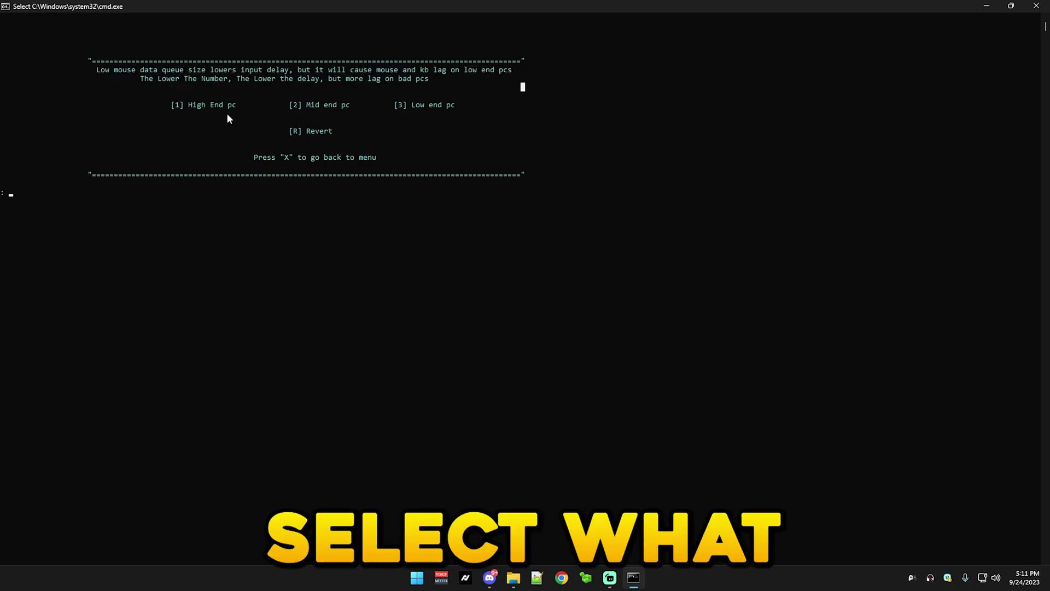
click(501, 105)
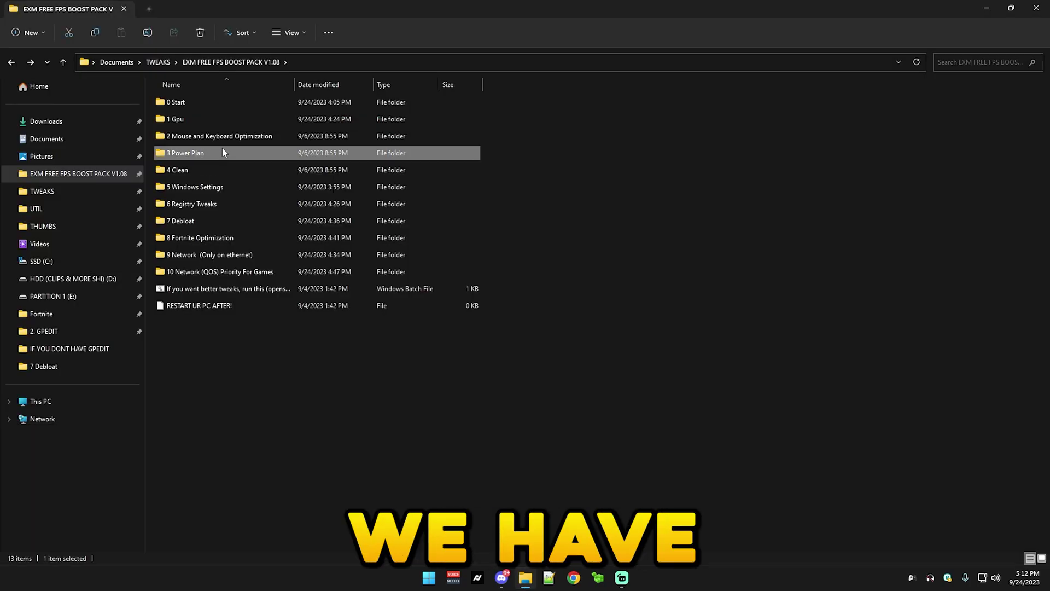
Step: Open 3 Power Plan and run Apply Exm Power Plan.bat to import the Exm power plan
double_click(202, 149)
double_click(188, 116)
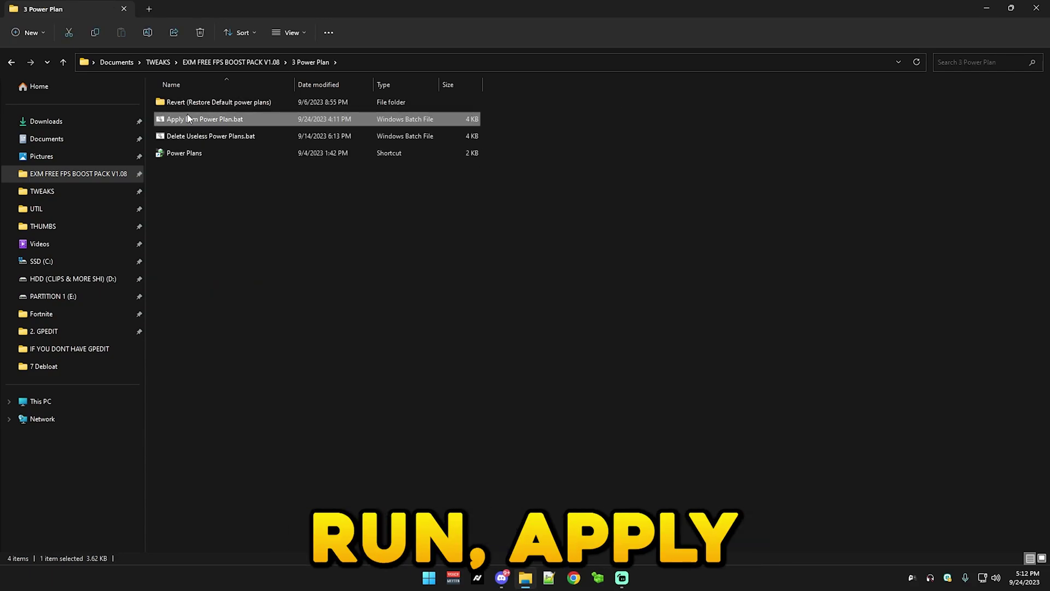
key(Return)
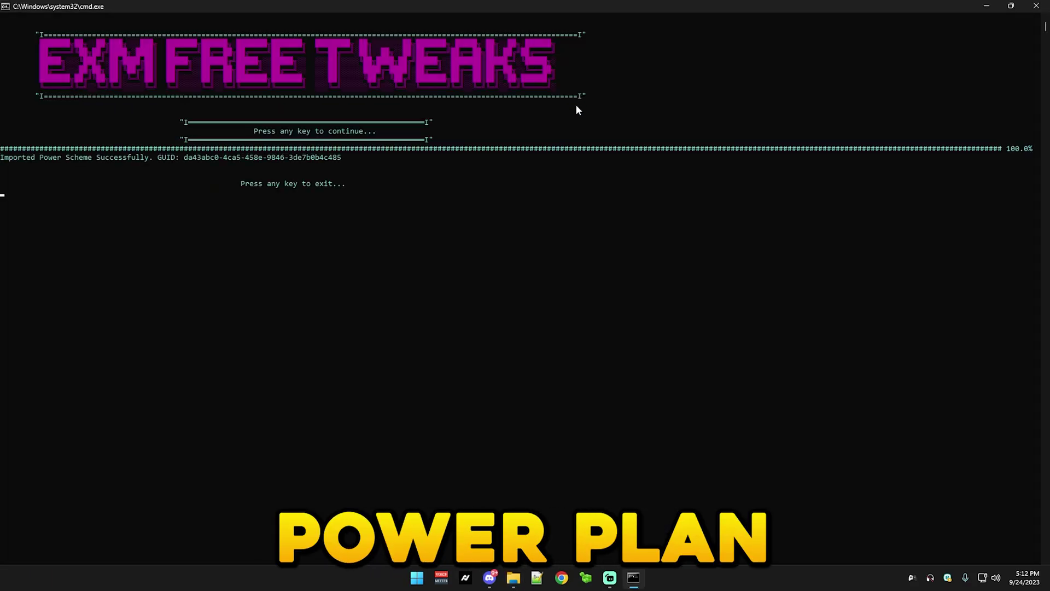
key(Return)
Step: Run Delete Useless Power Plans.bat to completion and check the plan list in Power Options
double_click(180, 135)
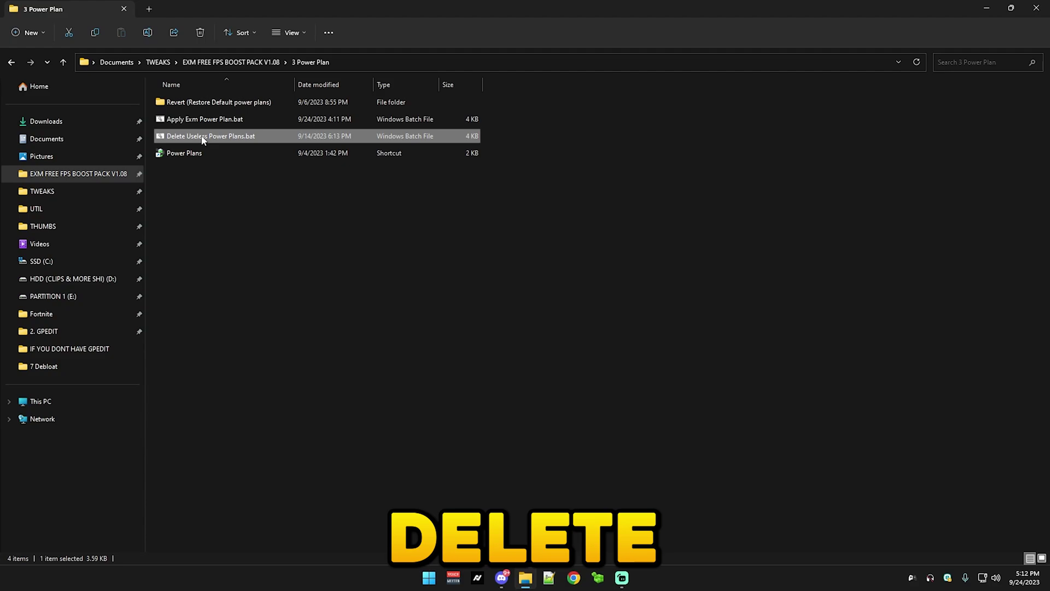
click(600, 109)
key(Return)
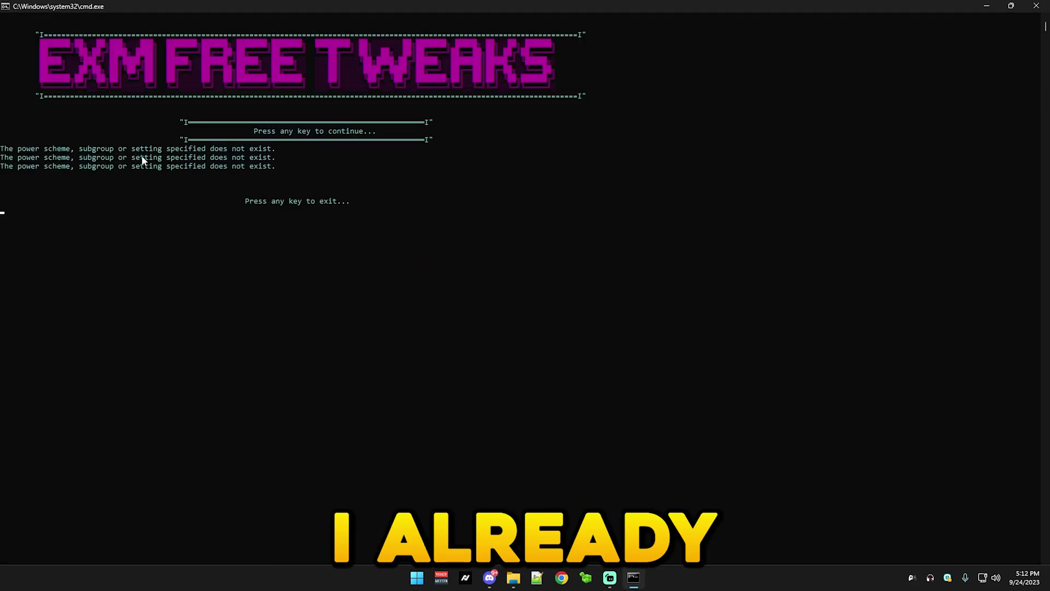
key(Return)
double_click(211, 152)
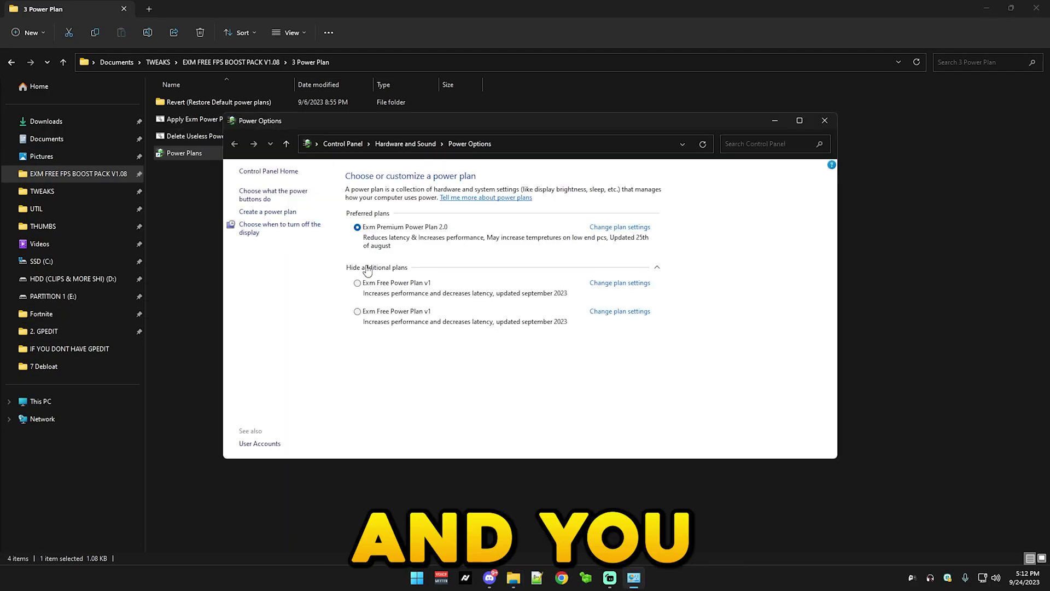
Step: Make the first Exm Free Power Plan v1 active and delete its duplicate
click(358, 284)
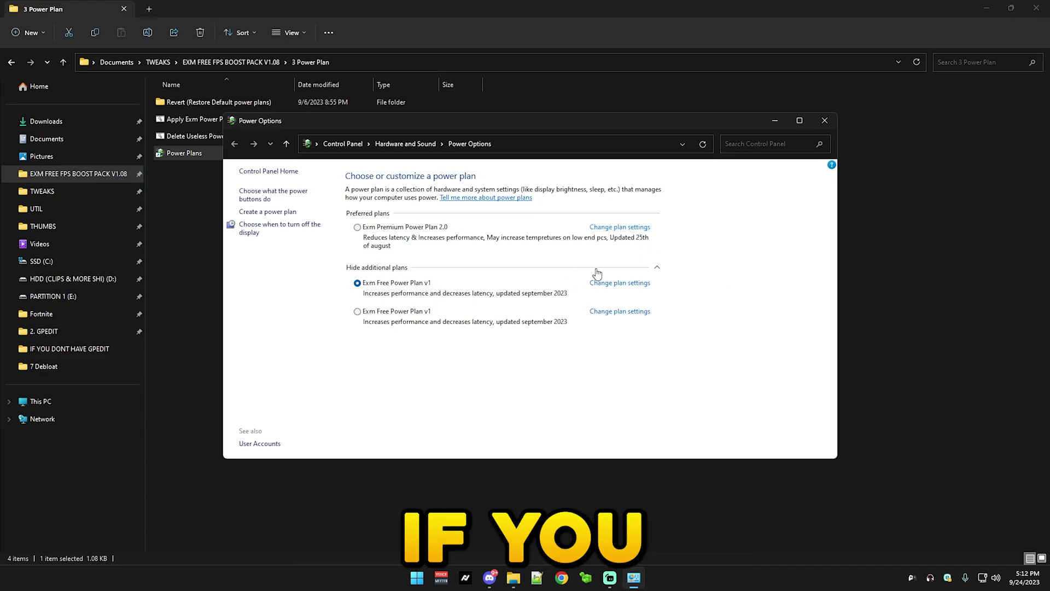
click(621, 312)
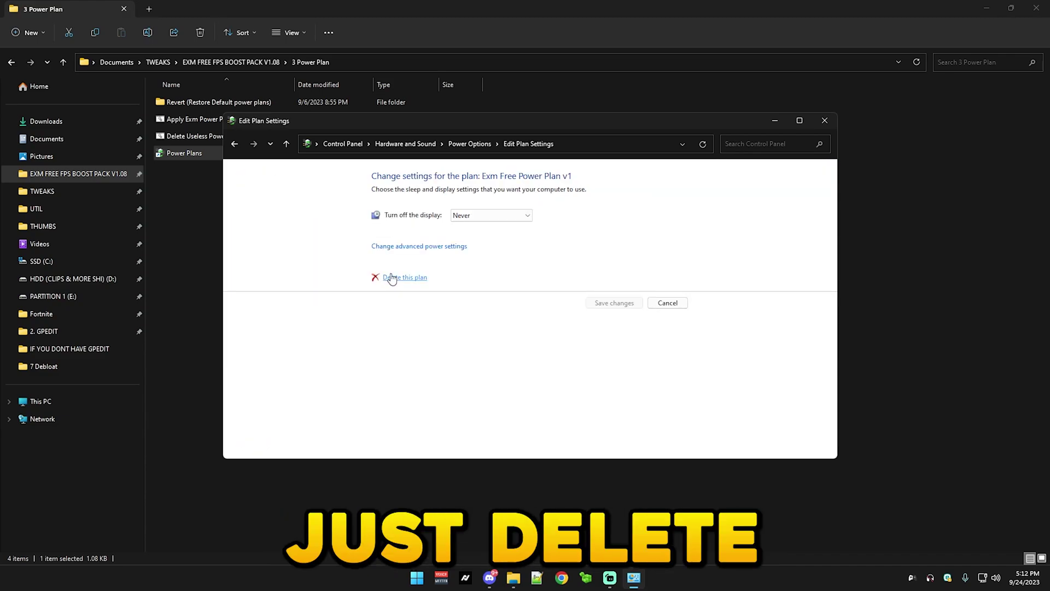
click(427, 278)
click(549, 300)
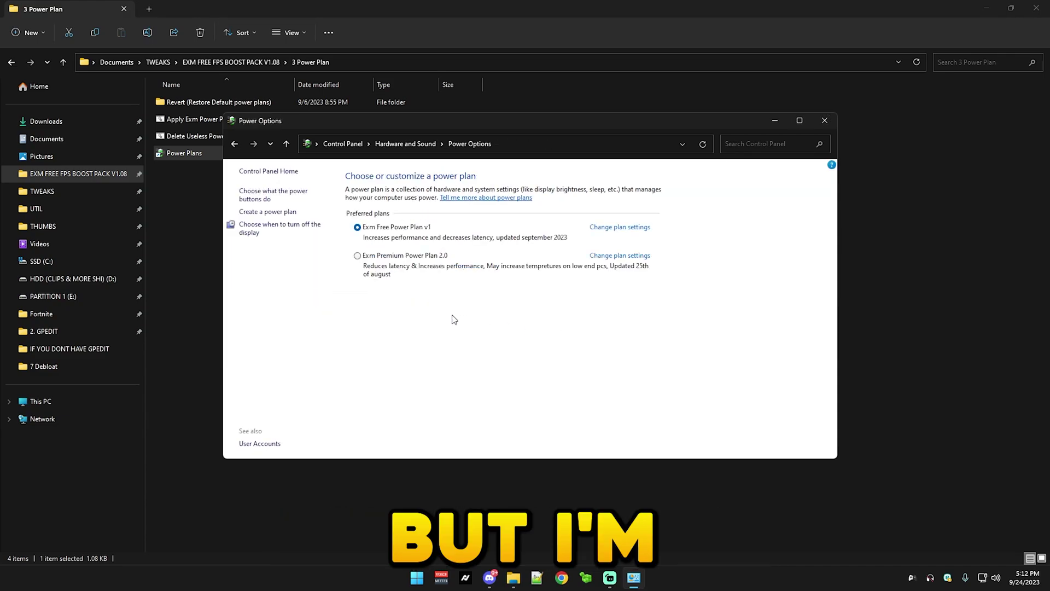
Step: Activate Exm Premium Power Plan 2.0, delete Exm Free Power Plan v1, and close Power Options
click(358, 255)
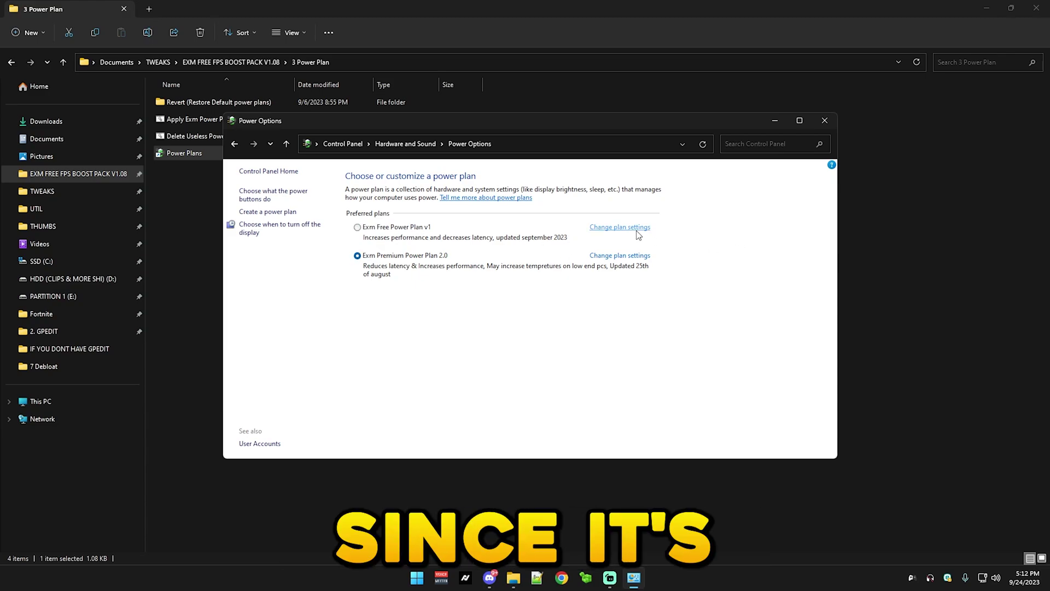
click(612, 232)
click(416, 278)
click(550, 298)
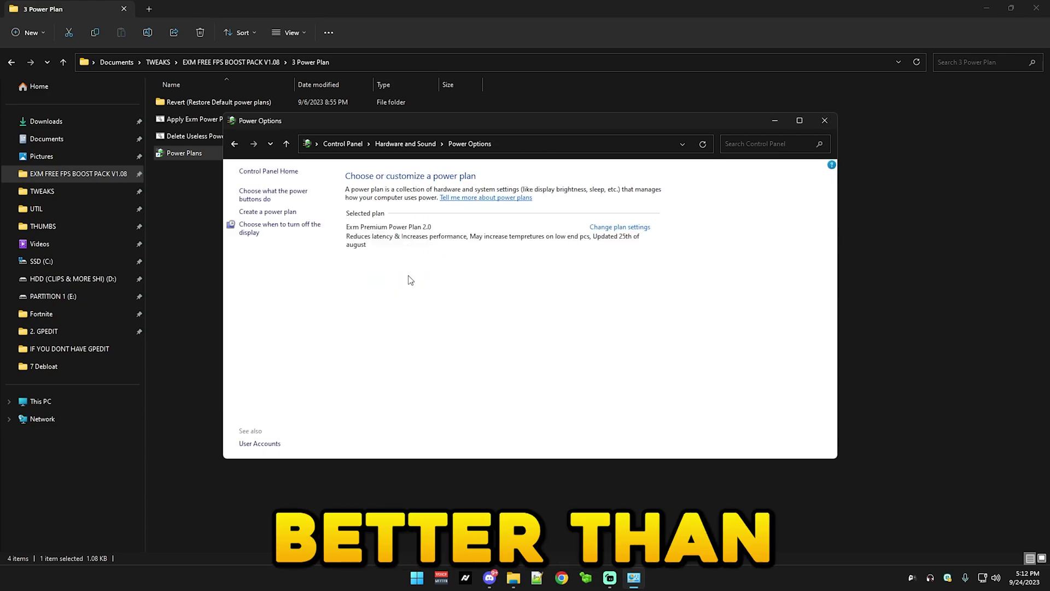
click(824, 121)
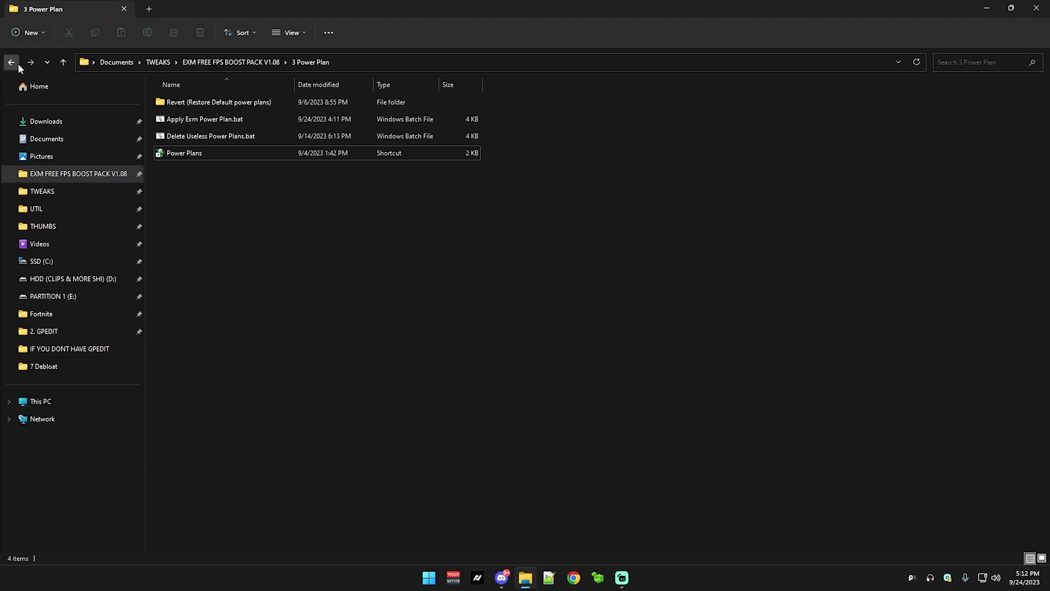
Step: View Restore Default Power Plans.bat in the Revert folder, then return to EXM FREE FPS BOOST PACK V1.08
double_click(181, 102)
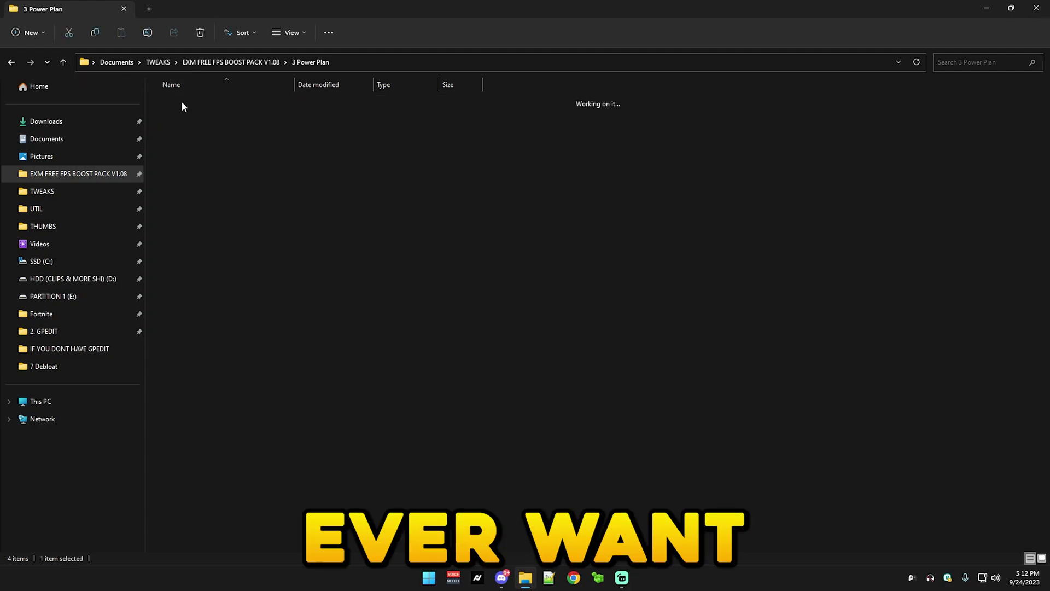
click(186, 104)
click(187, 122)
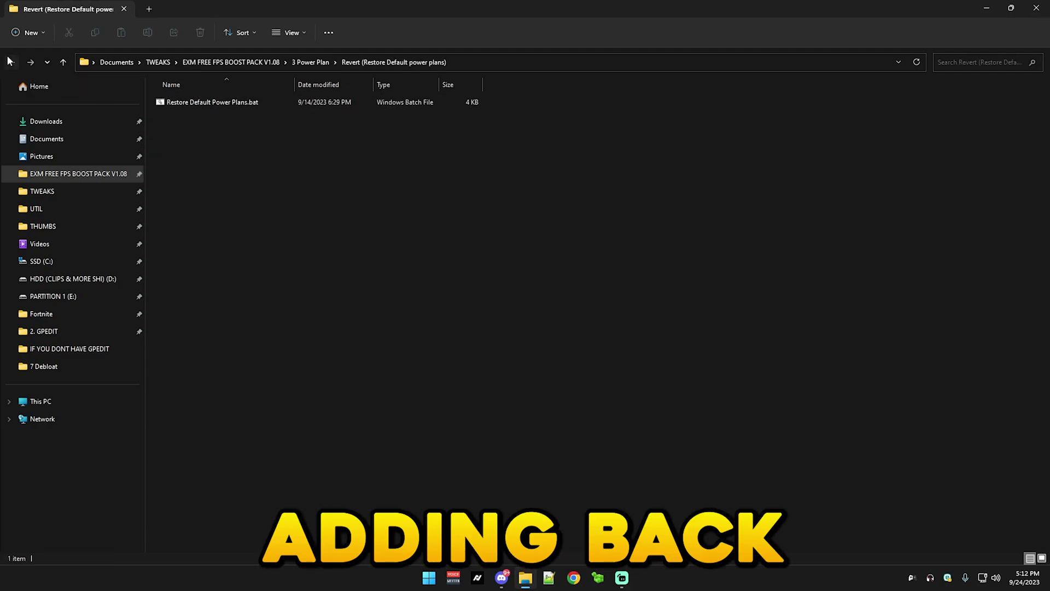
click(10, 61)
double_click(207, 103)
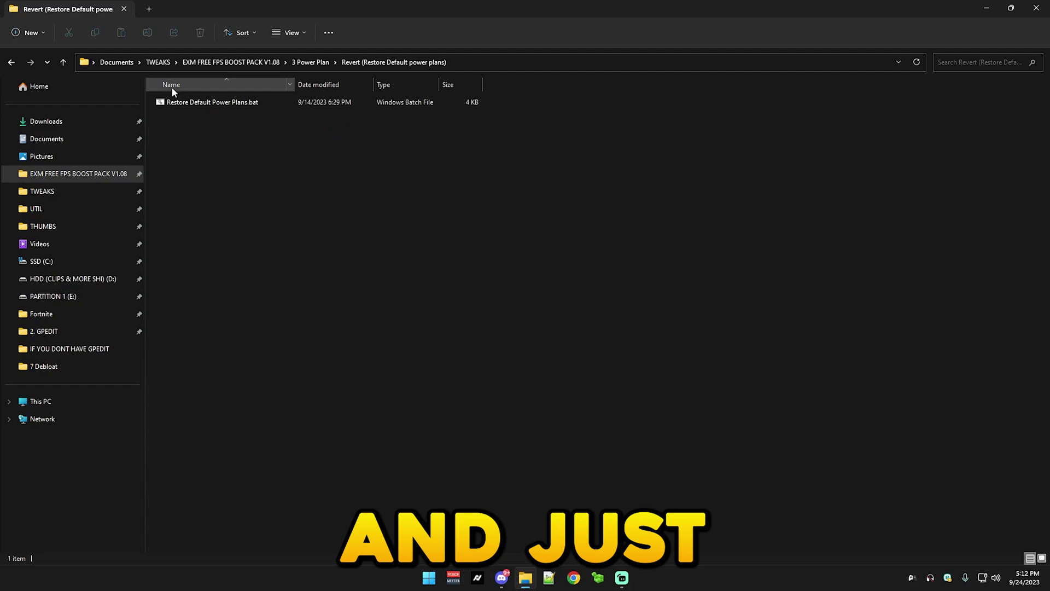
click(11, 62)
click(11, 62)
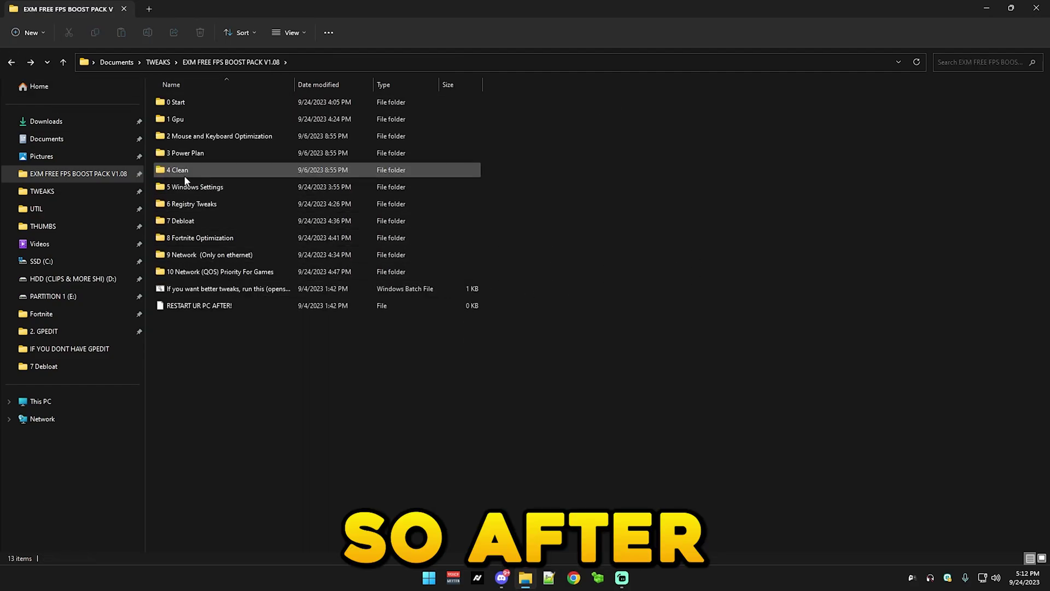
Step: From the 4 Clean folder, start 1 Disk Clean-Up on drive SSD (C:)
double_click(185, 176)
double_click(178, 103)
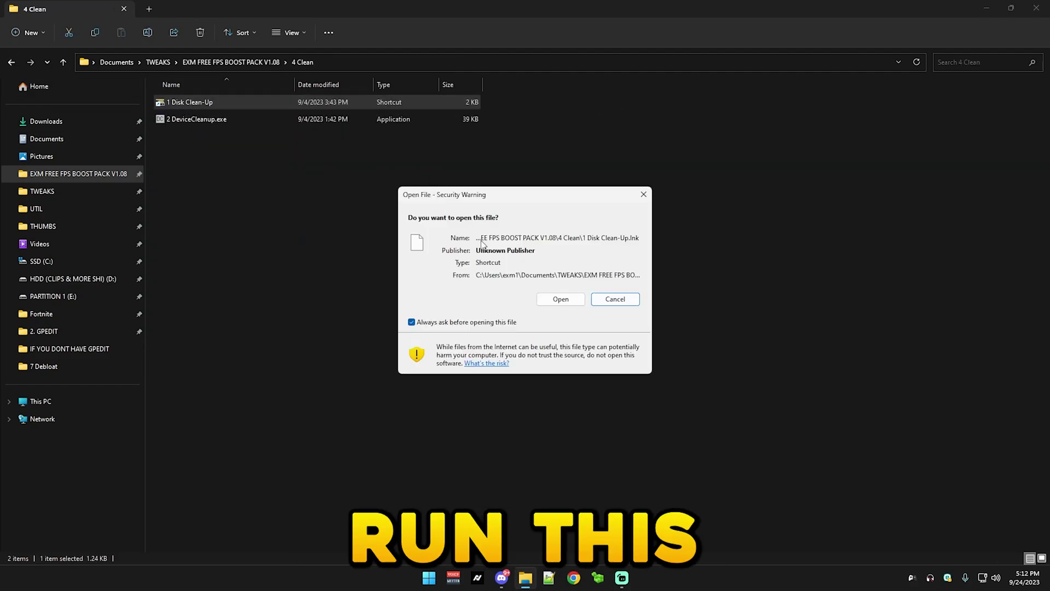
click(561, 300)
click(487, 306)
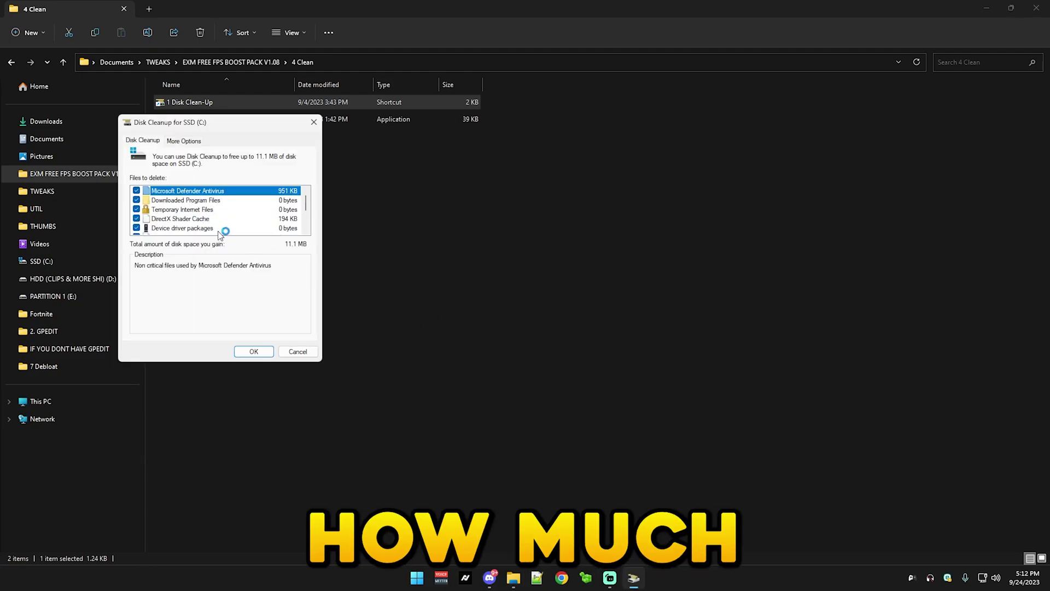
Step: Delete the checked unnecessary files, about 11.1 MB, and close Disk Cleanup
scroll(219, 222, down, 3)
scroll(229, 221, up, 3)
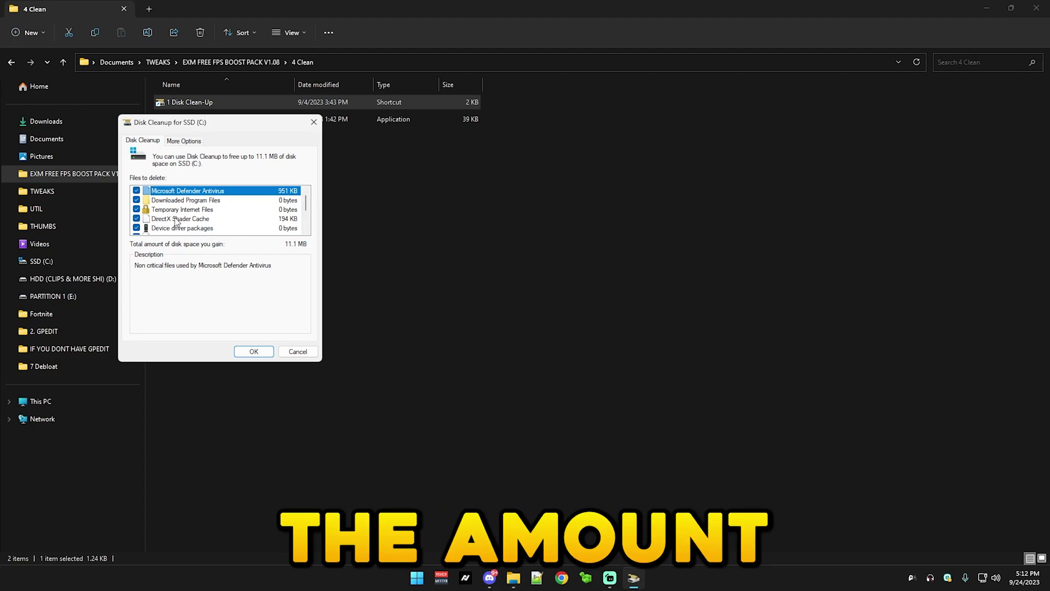
scroll(226, 219, down, 3)
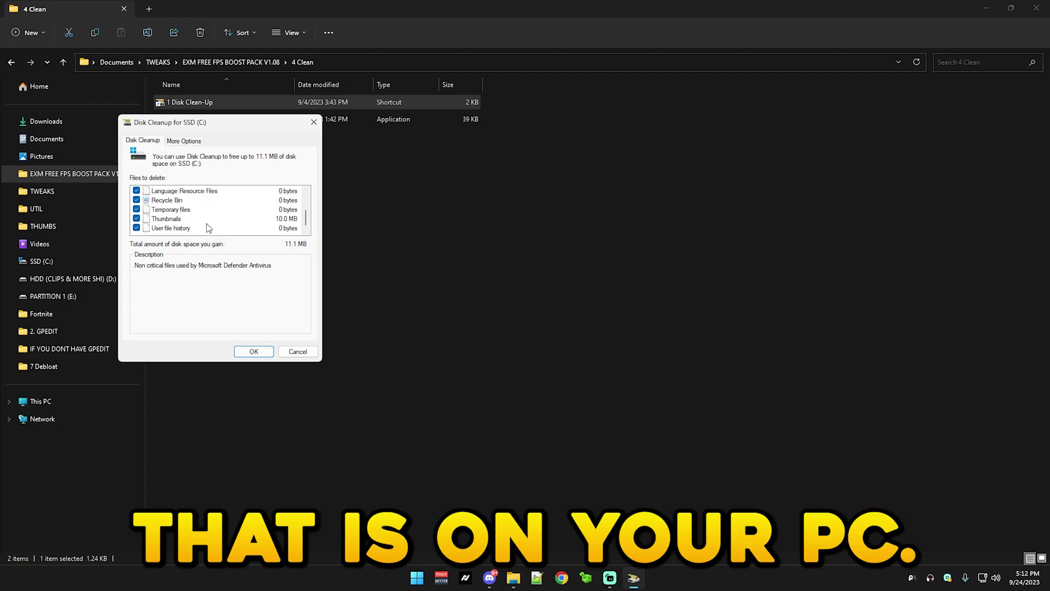
scroll(219, 221, up, 3)
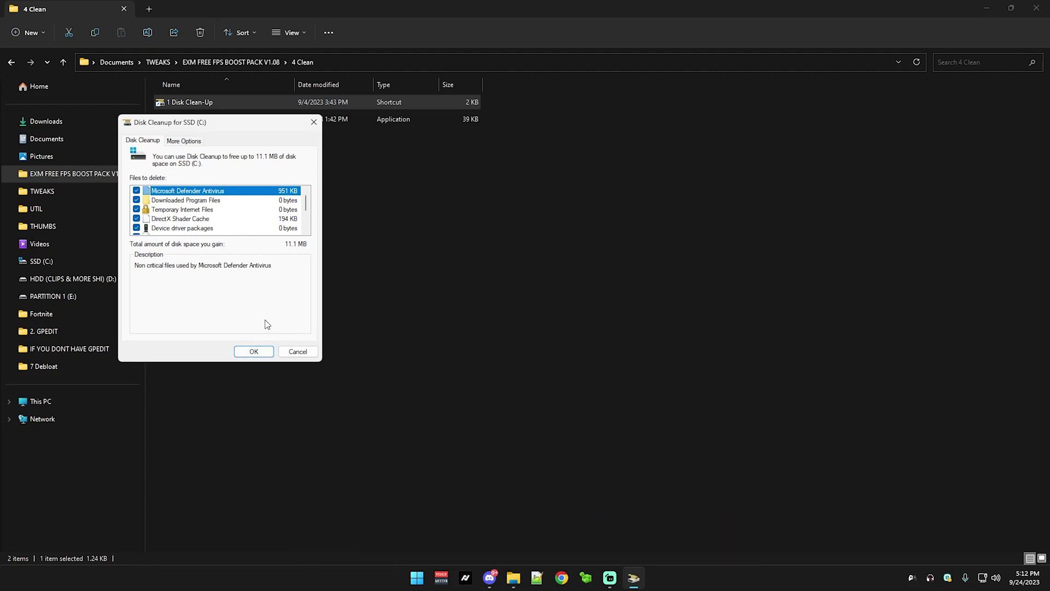
click(250, 351)
click(551, 294)
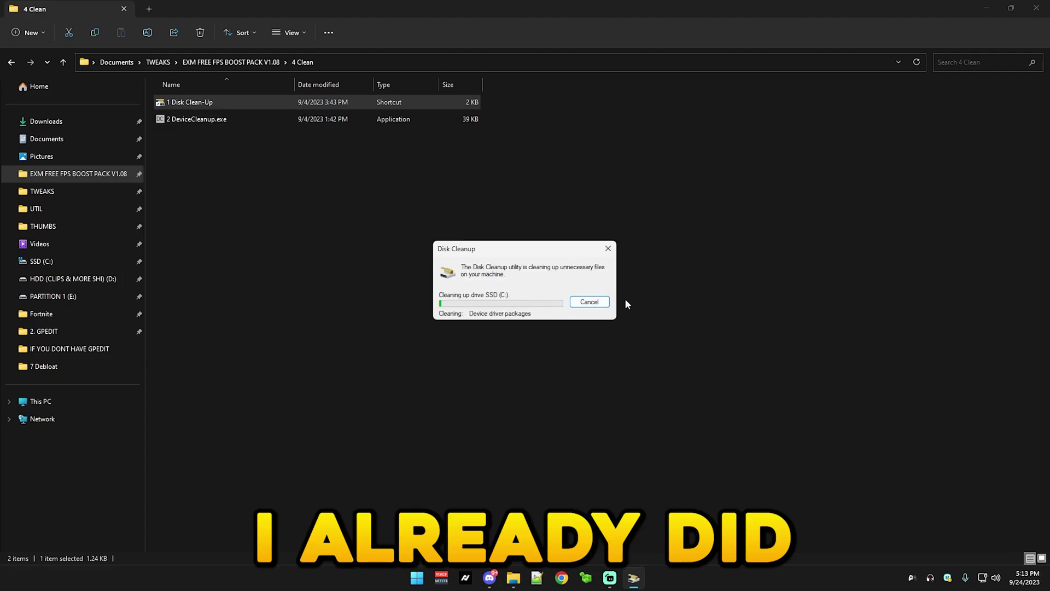
click(613, 253)
click(623, 376)
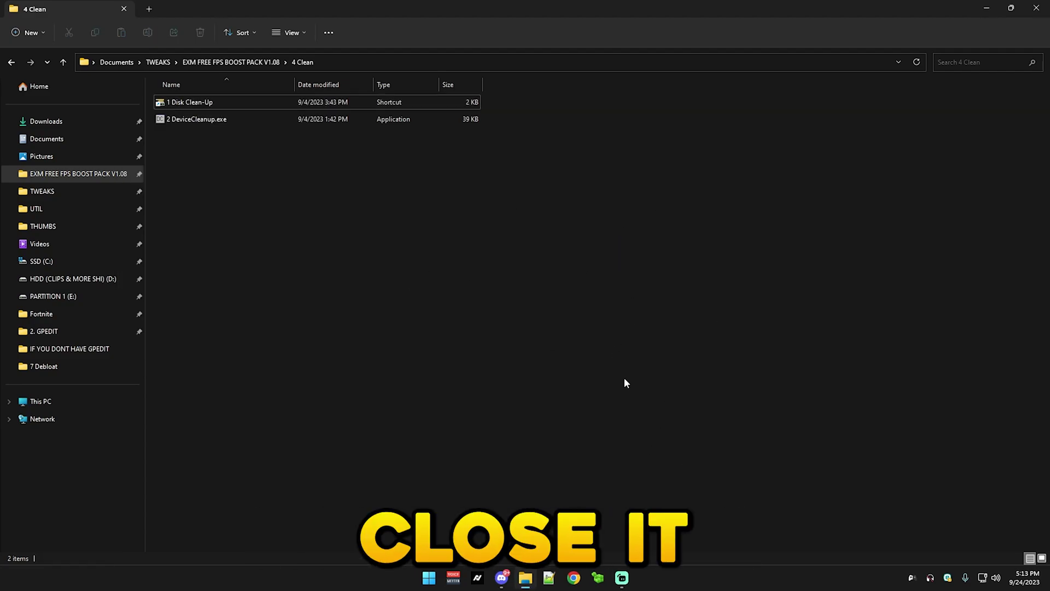
drag(834, 343, 271, 189)
Step: Remove all six non-present devices with DeviceCleanup.exe and close the tool
double_click(174, 121)
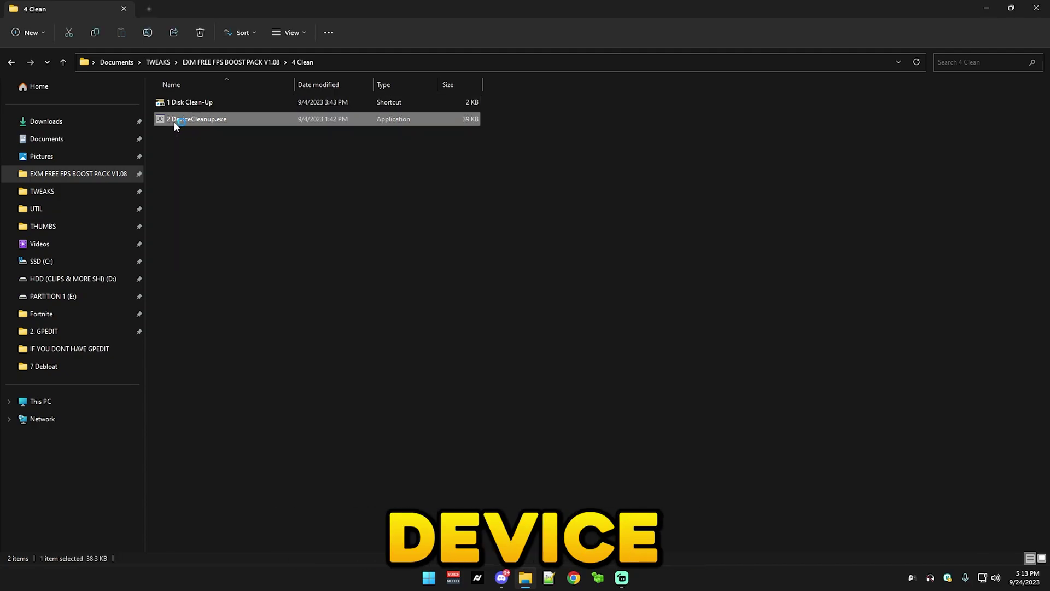
key(ctrl+a)
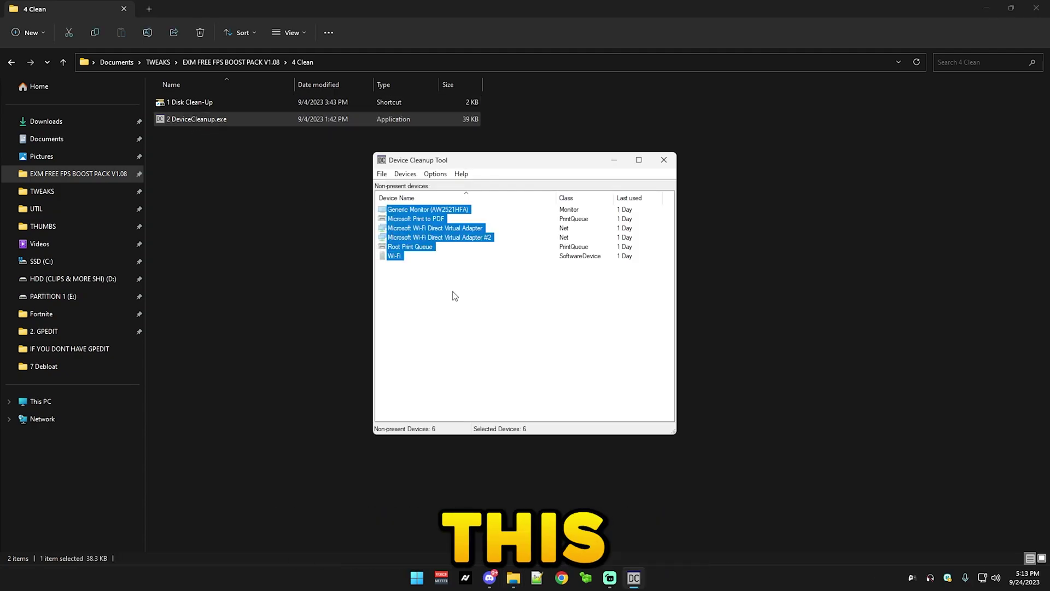
click(405, 173)
click(435, 203)
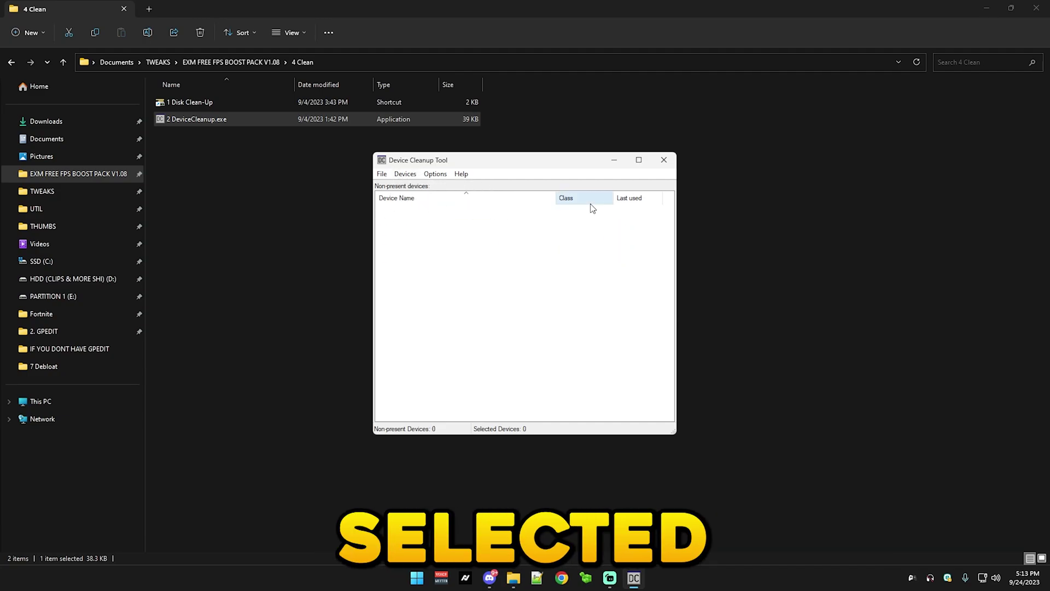
click(664, 160)
click(435, 224)
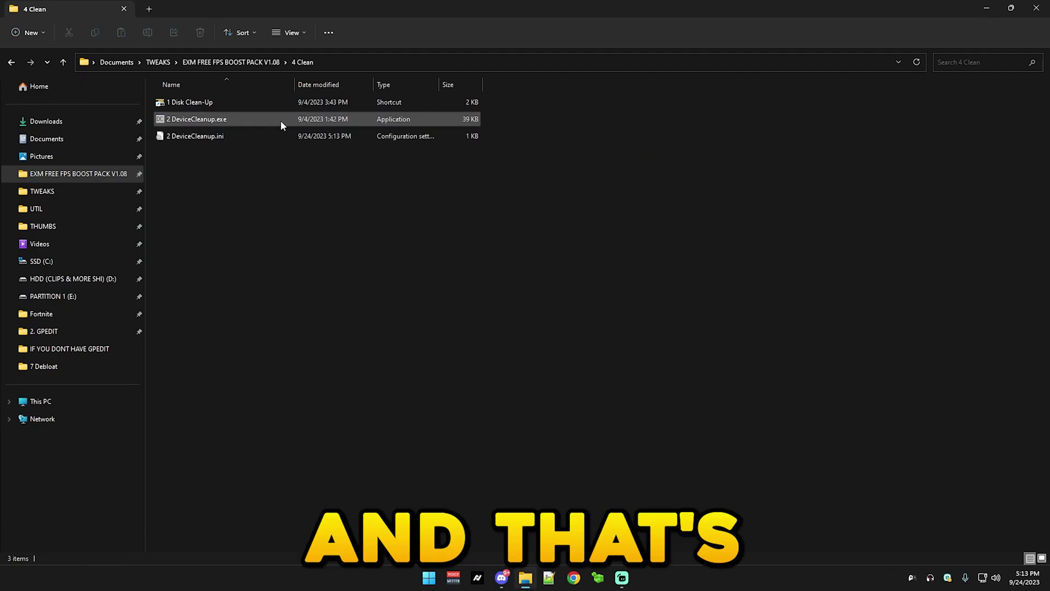
Step: Go back to the boost pack and open the 5 Windows Settings folder
click(11, 62)
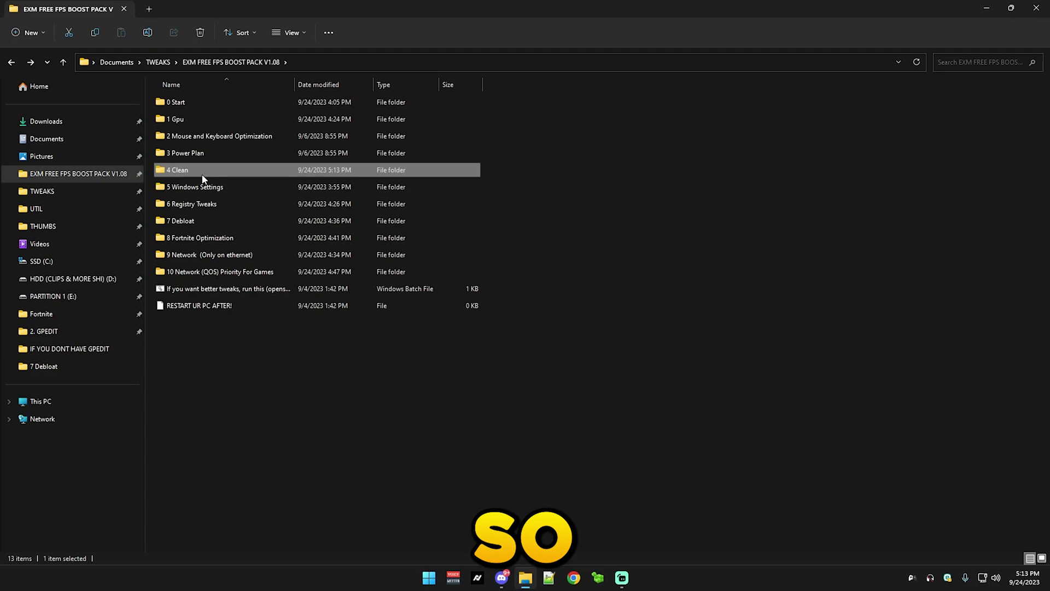
double_click(183, 187)
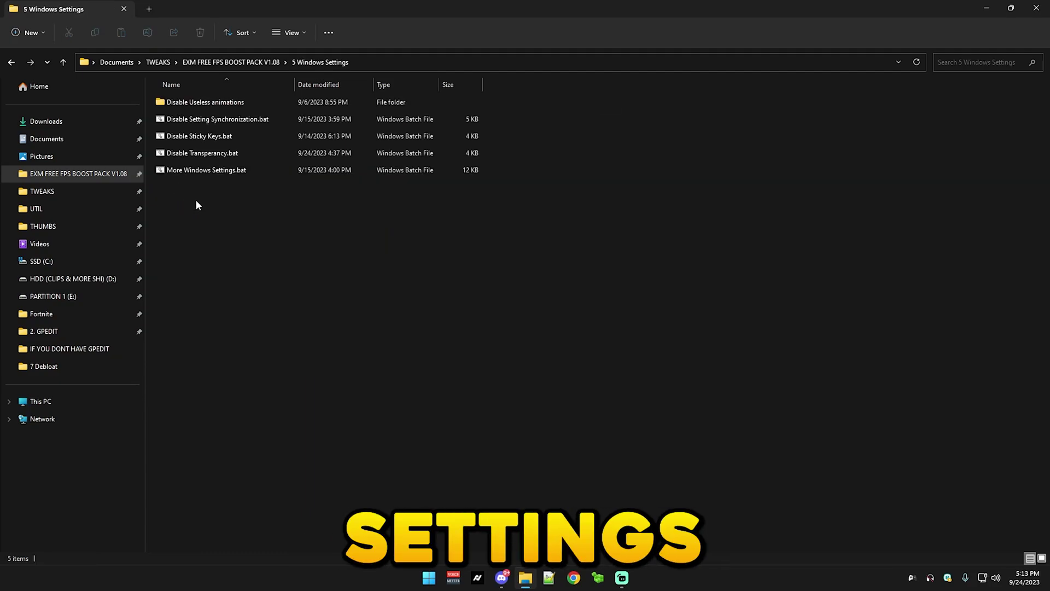
click(185, 99)
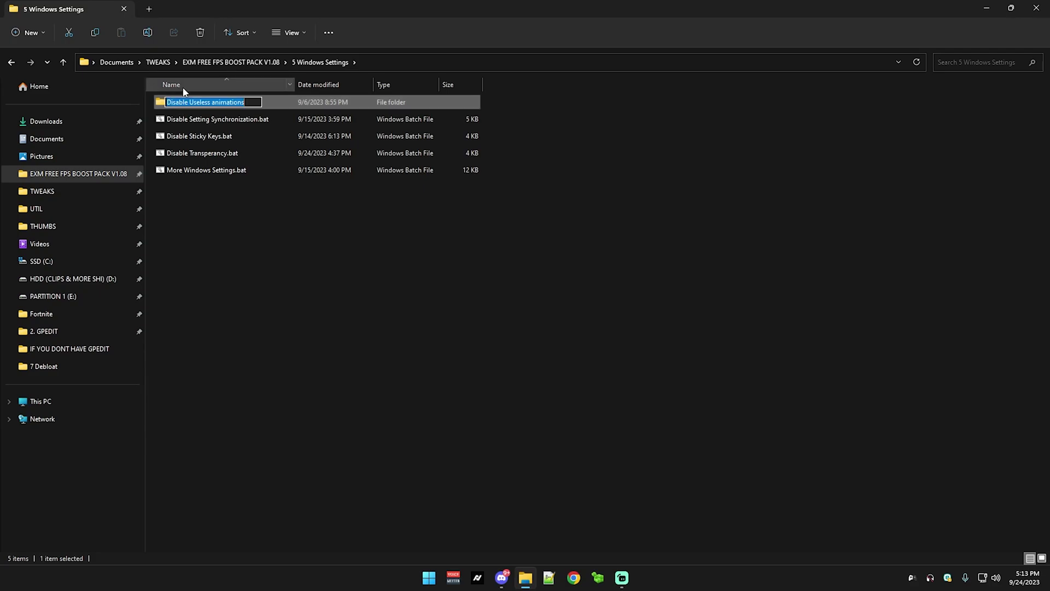
Step: Set visual effects to Custom, keeping only smooth screen-font edges and thumbnails instead of icons
double_click(335, 105)
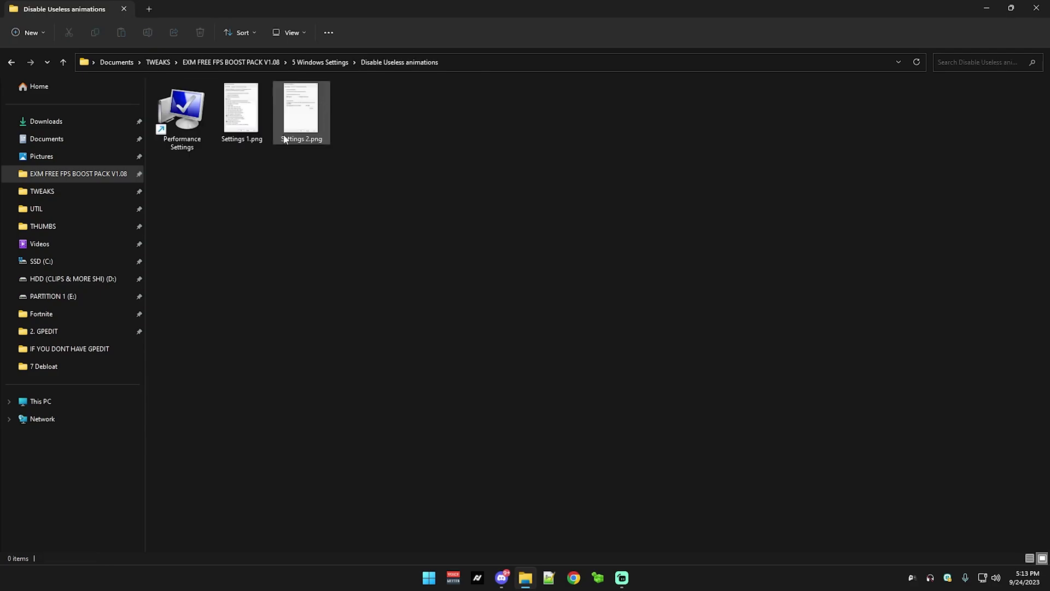
double_click(183, 139)
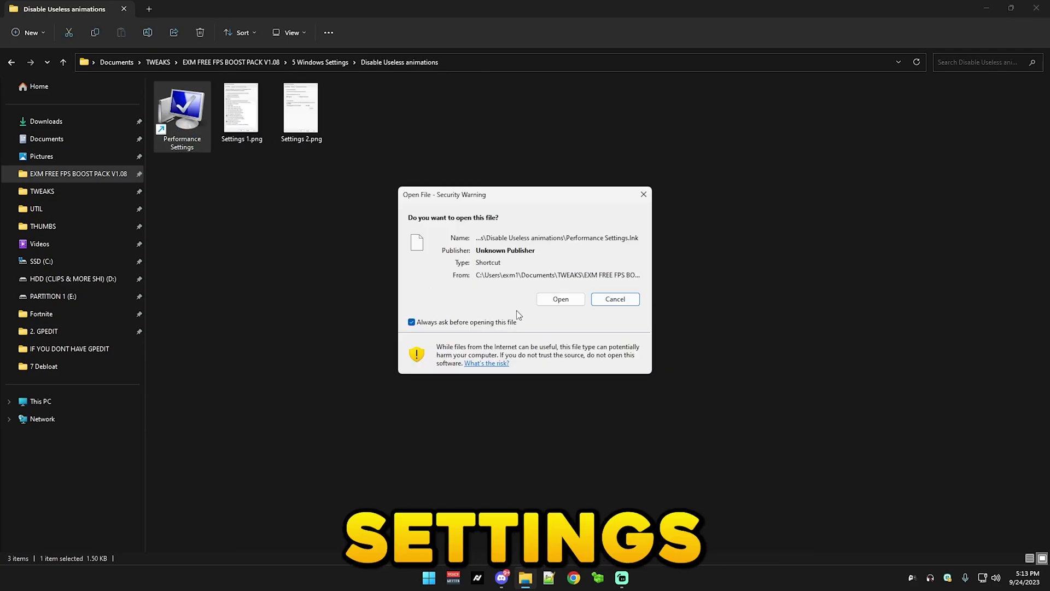
click(561, 299)
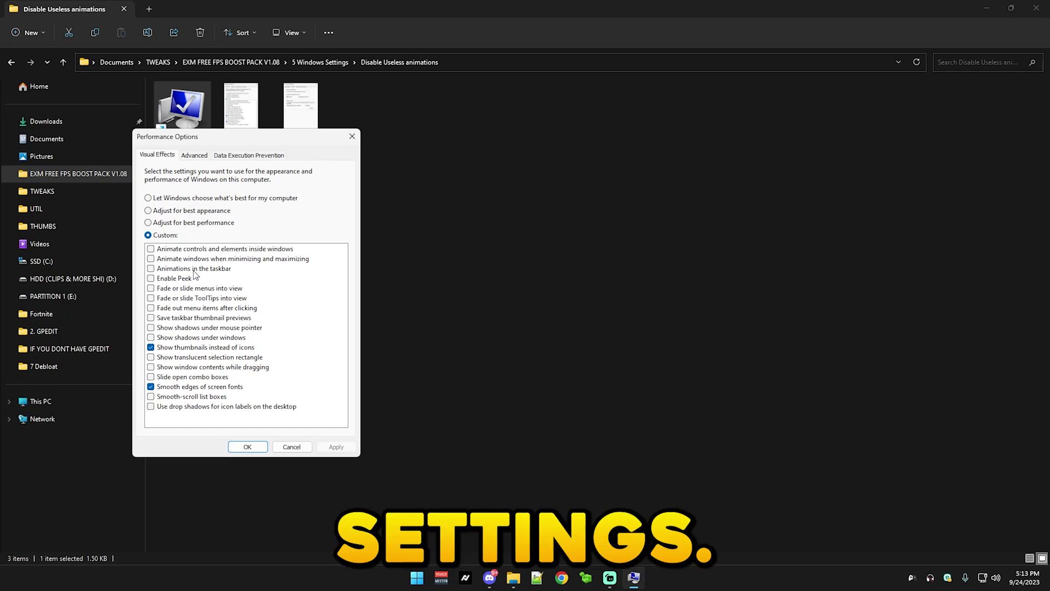
click(155, 223)
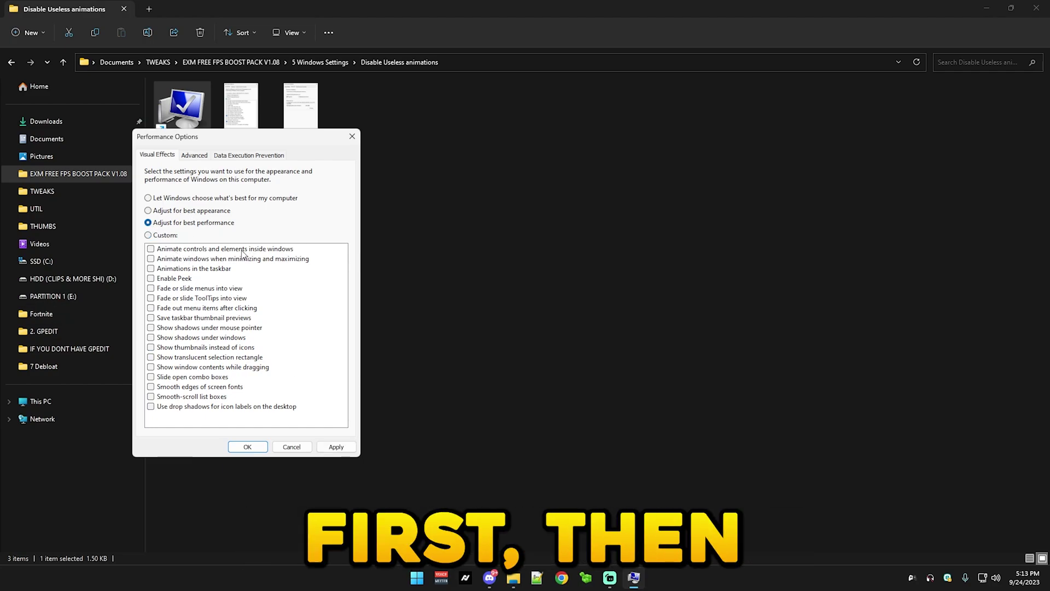
click(147, 236)
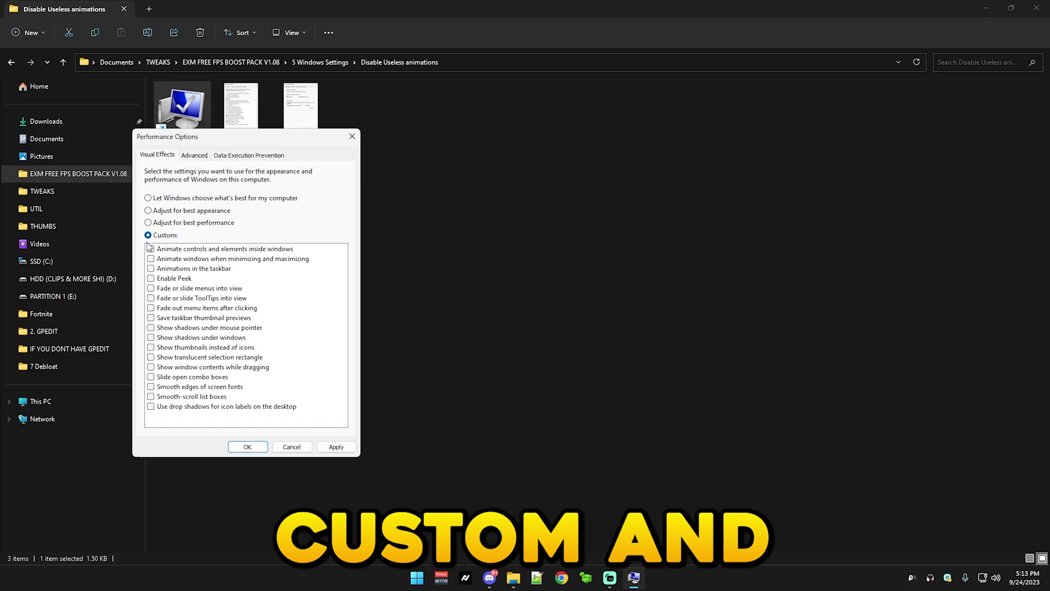
click(153, 386)
click(150, 347)
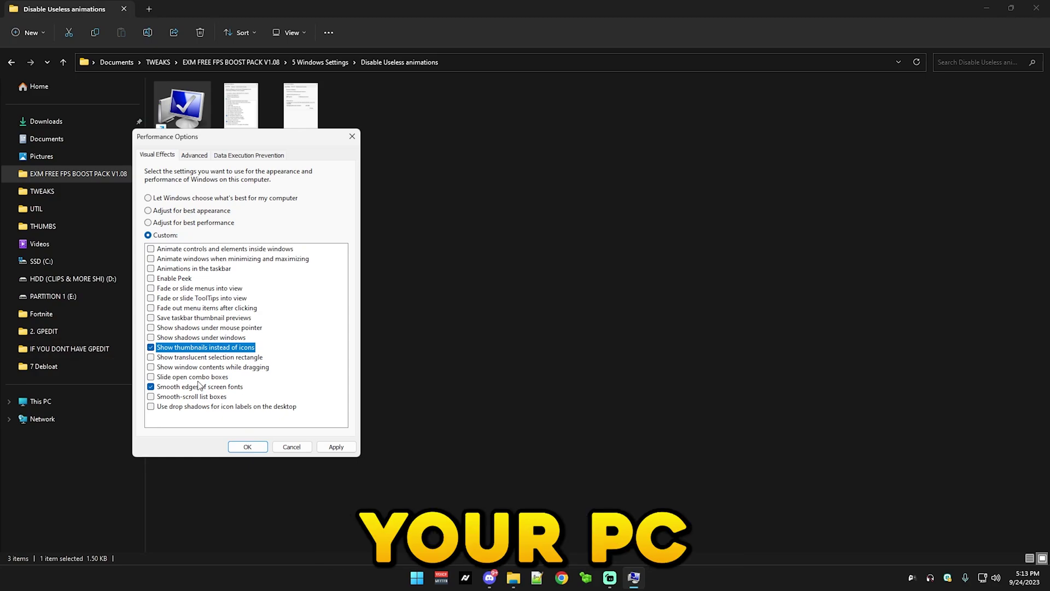
click(247, 447)
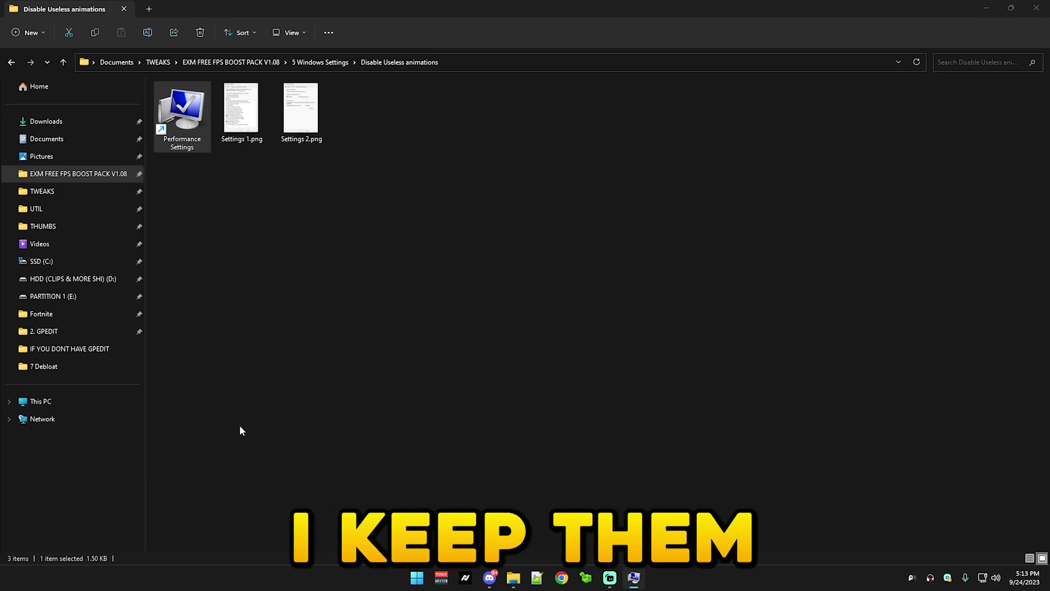
Step: Run a settings script and Disable Sticky Keys.bat as administrator
click(11, 62)
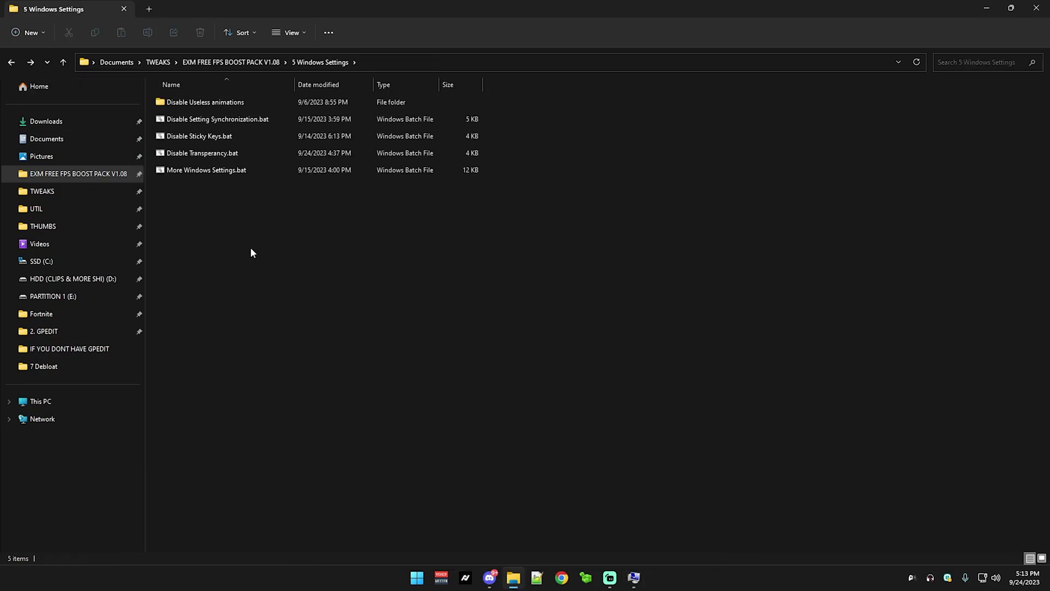
right_click(200, 119)
click(242, 172)
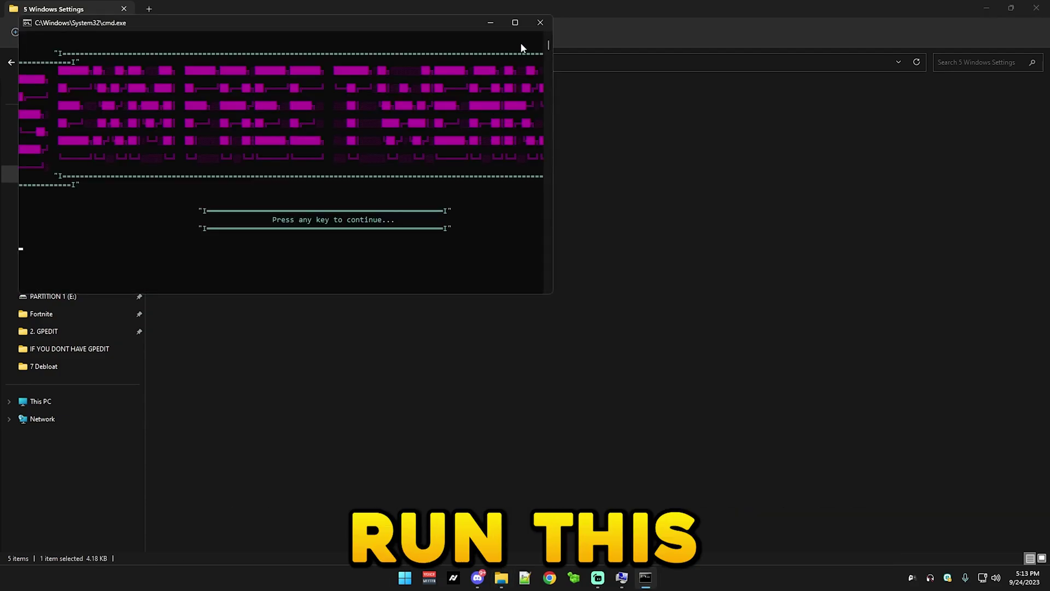
click(515, 20)
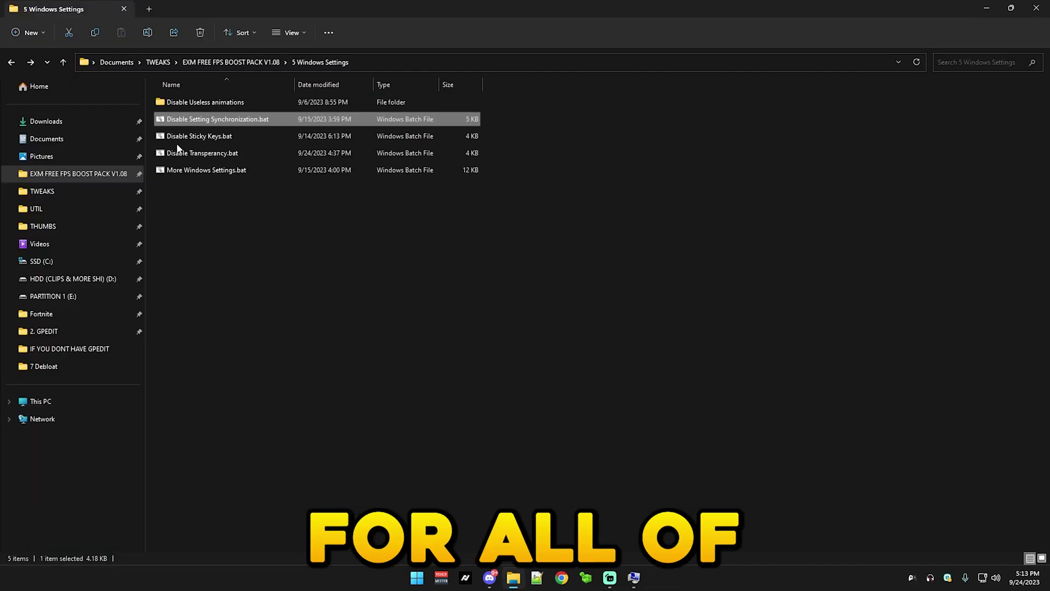
right_click(170, 137)
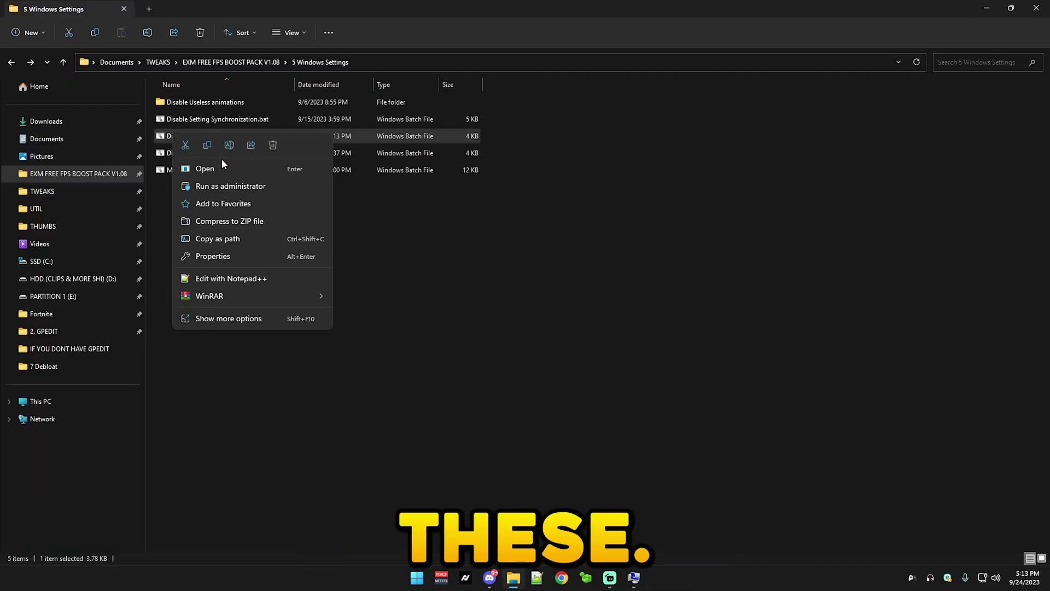
click(243, 186)
click(529, 37)
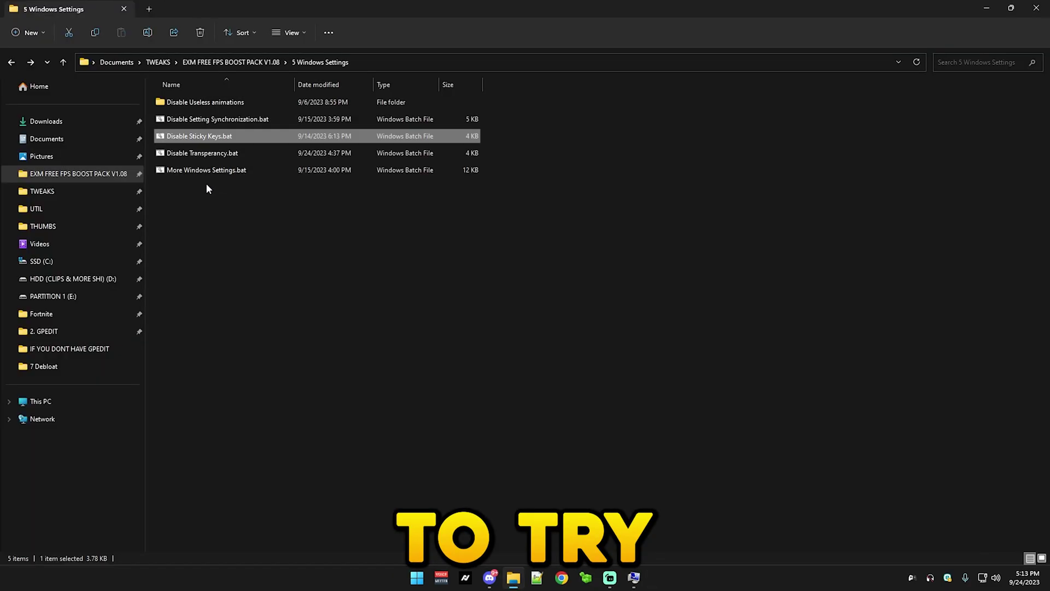
drag(269, 233, 195, 158)
click(268, 229)
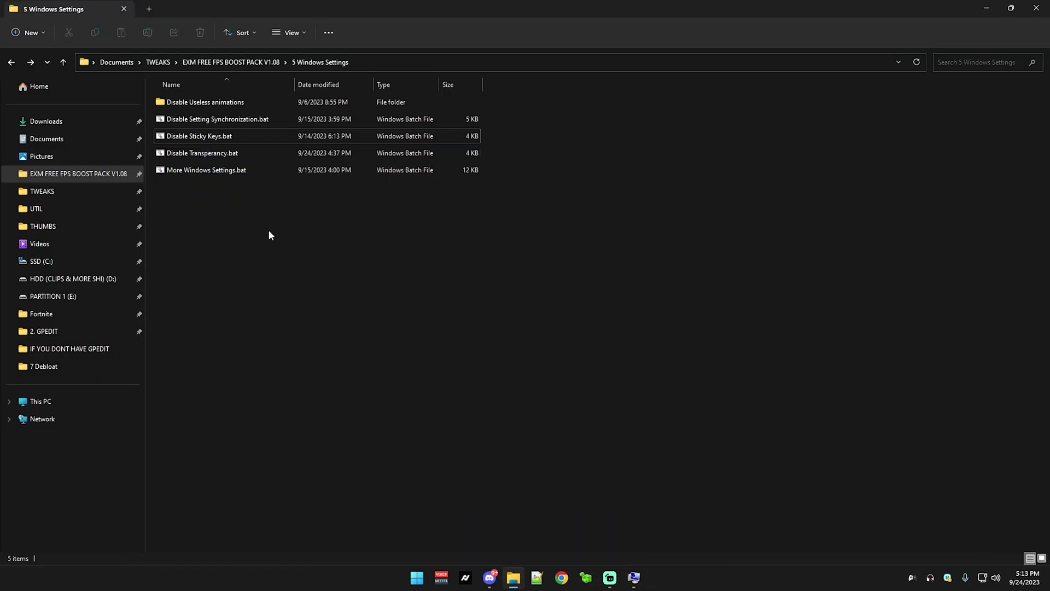
Step: Run Disable Transparency.bat and let it finish
right_click(188, 157)
click(227, 196)
click(543, 51)
key(space)
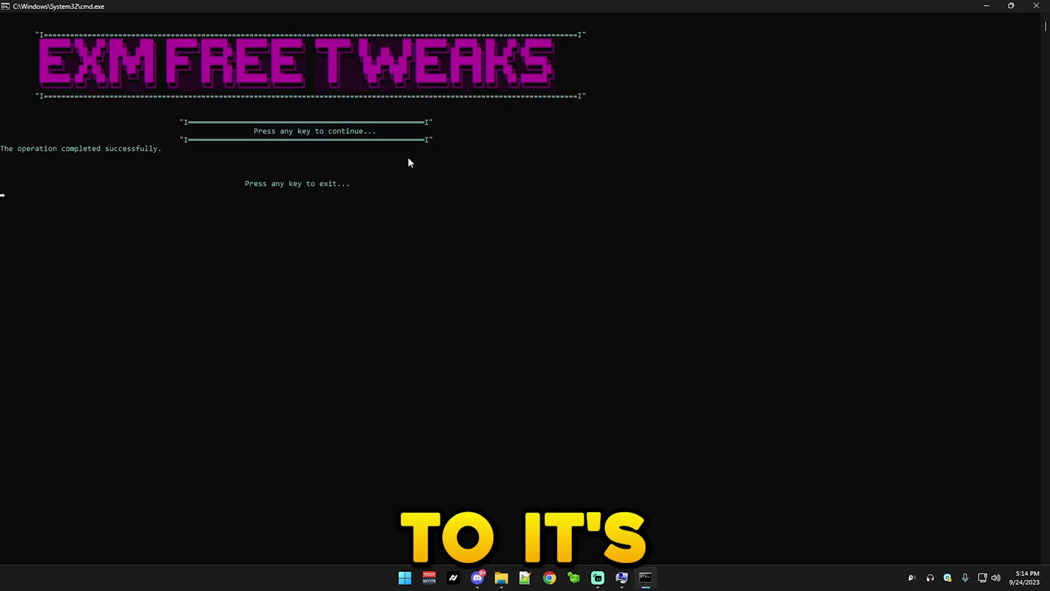
key(space)
Step: Run More Windows Settings.bat to completion, then go back to the boost pack folder
right_click(186, 170)
click(219, 208)
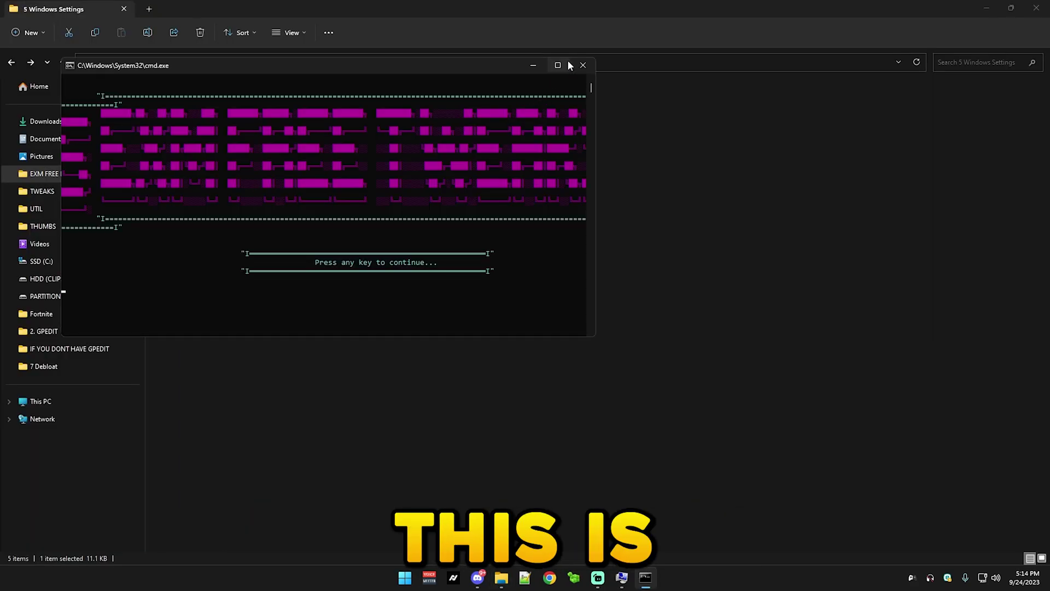
key(space)
key(space)
click(10, 62)
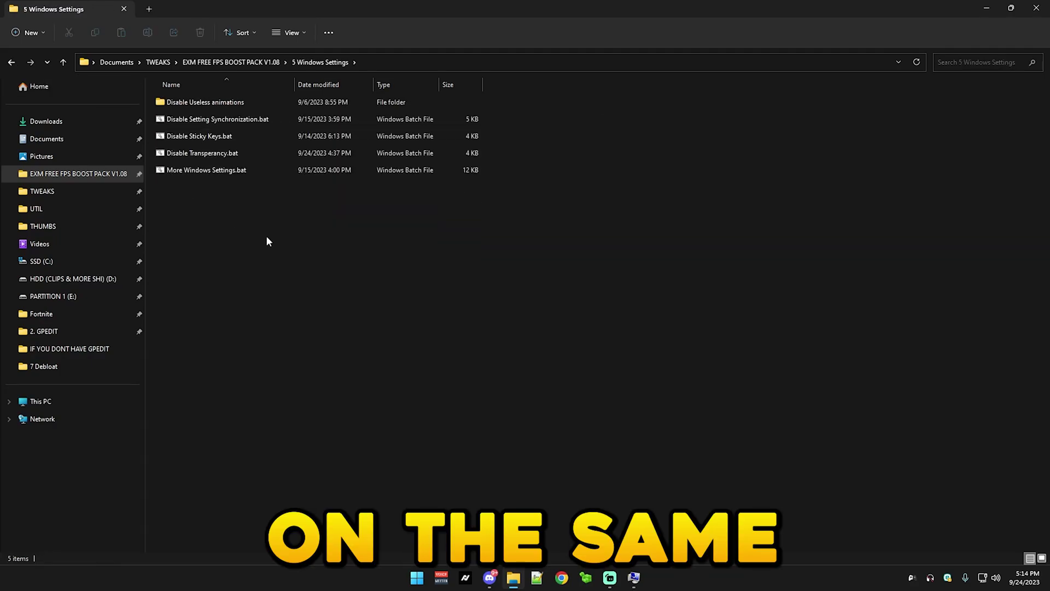
Step: In 6 Registry Tweaks, run Disable Hibernation.bat as administrator until it closes
click(10, 62)
double_click(213, 203)
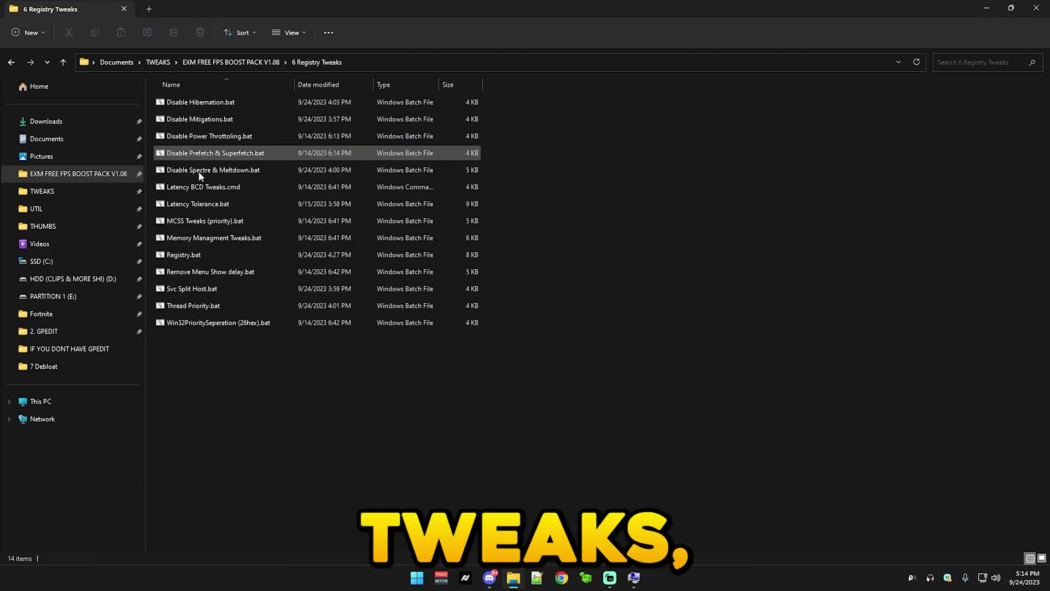
right_click(169, 102)
right_click(169, 102)
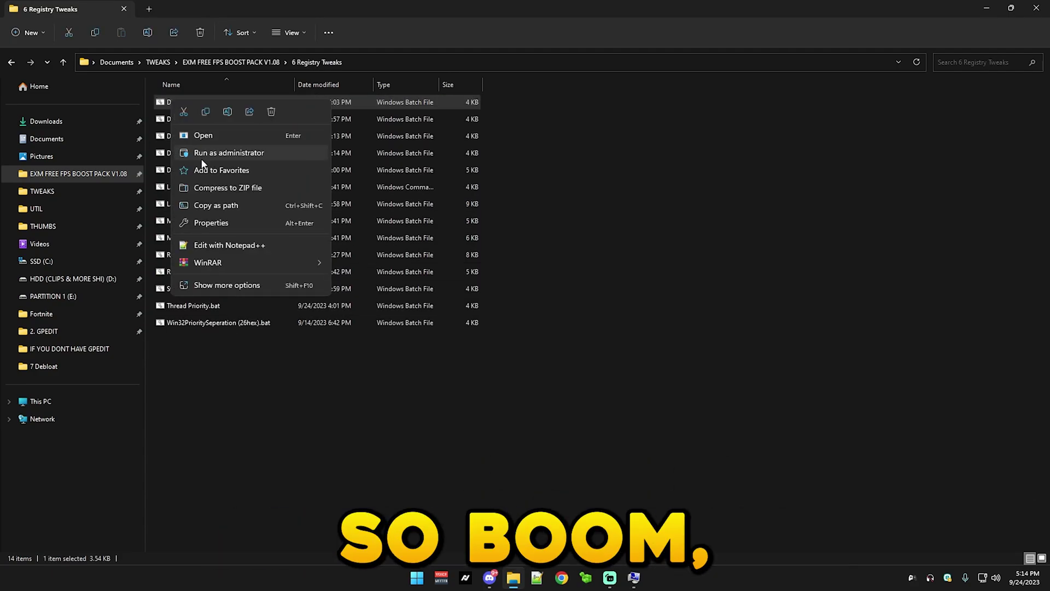
click(230, 154)
key(Return)
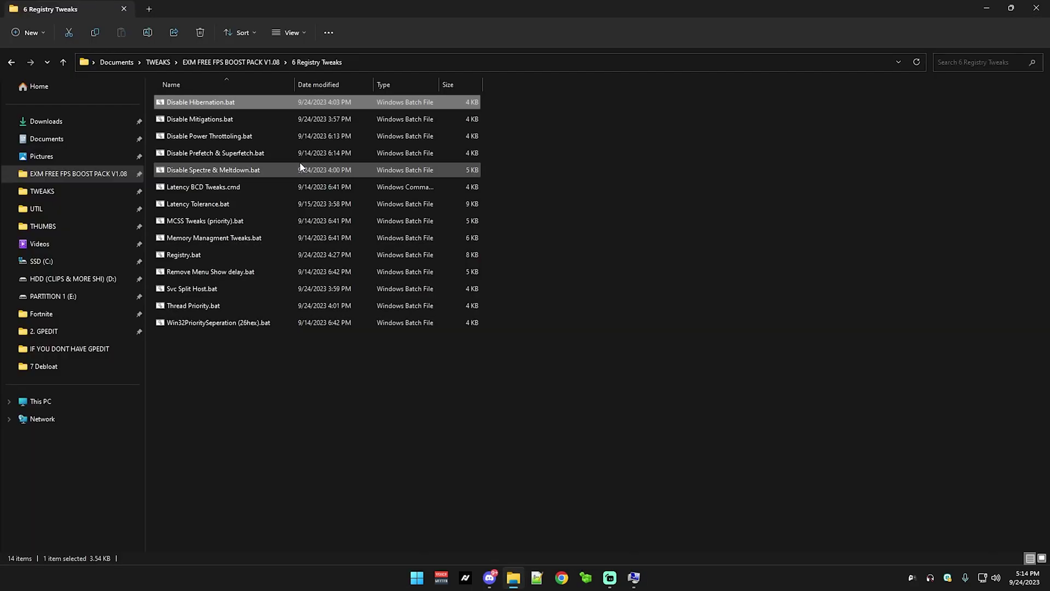
Step: Run Disable Mitigations.bat as administrator, then return to the boost pack's main folder
right_click(181, 121)
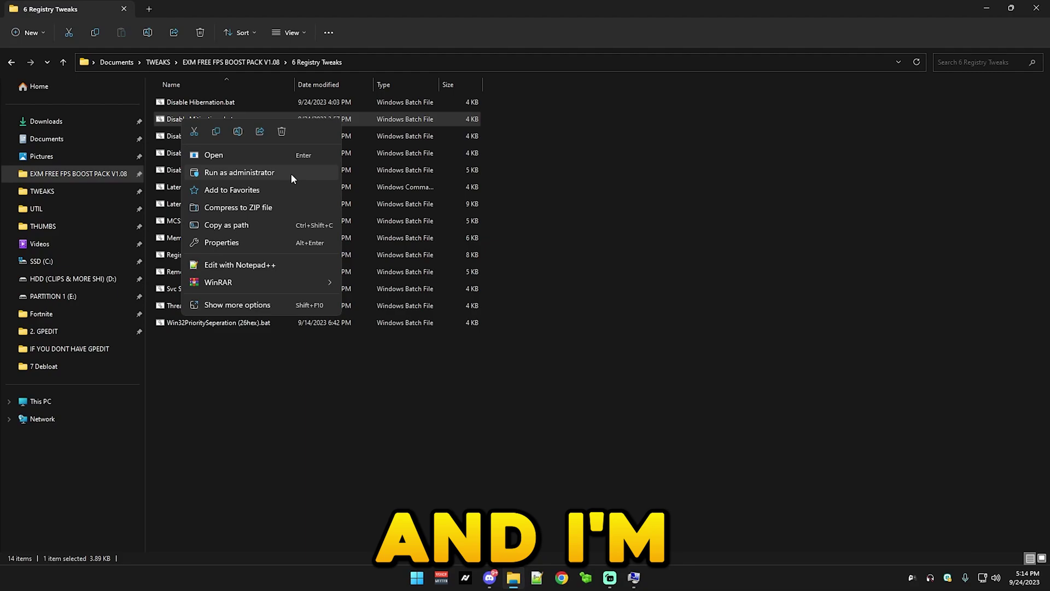
click(219, 173)
click(587, 94)
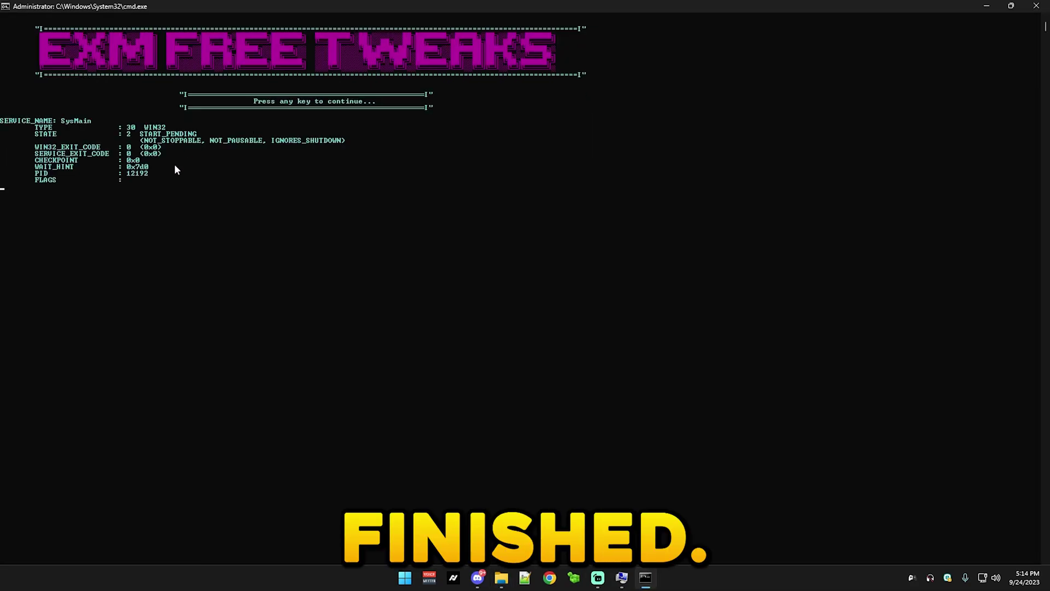
key(Return)
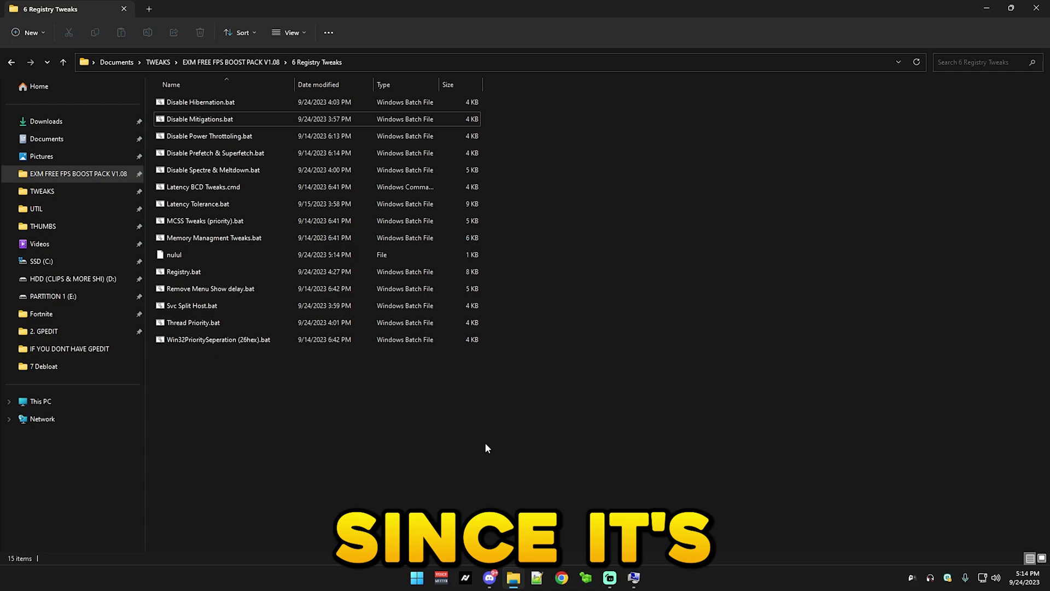
drag(485, 442, 206, 121)
click(280, 430)
drag(280, 431, 186, 108)
click(534, 317)
click(8, 62)
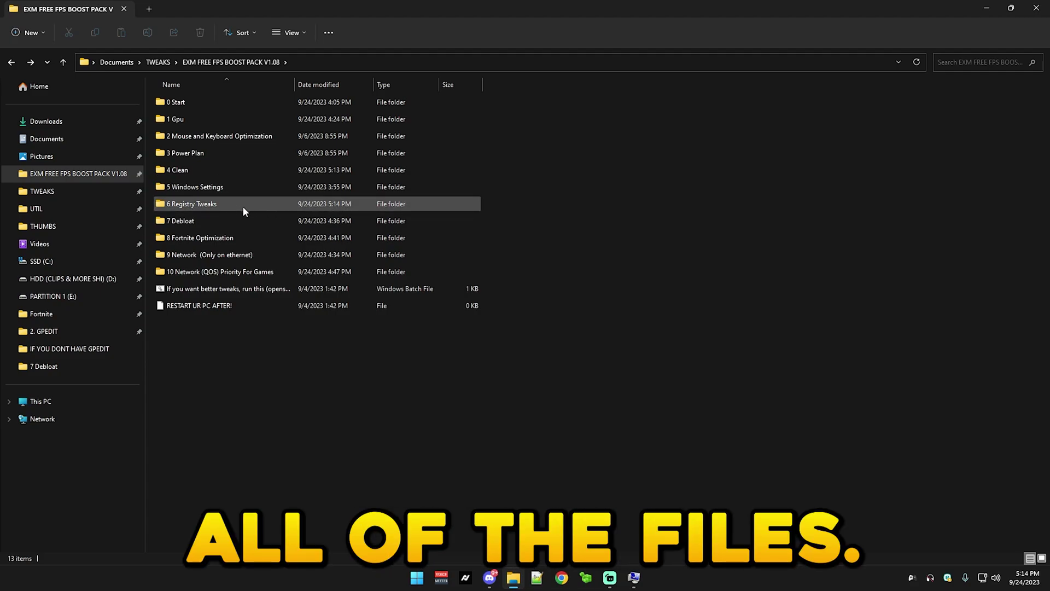
Step: In Autoruns' Logon entries, uncheck Adobe CCXProcess and the Realtek audio service
double_click(188, 222)
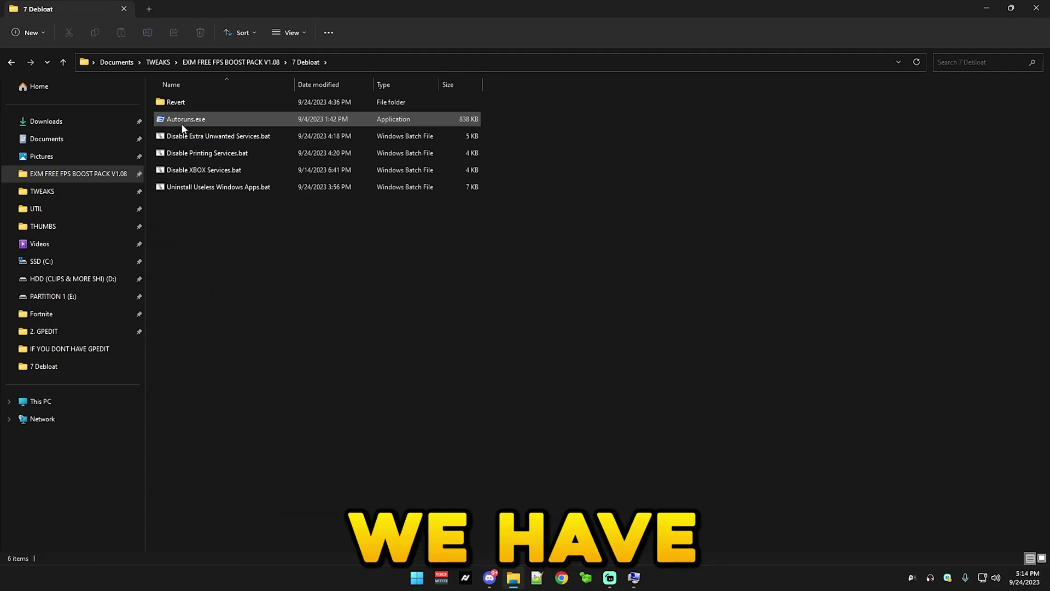
double_click(184, 121)
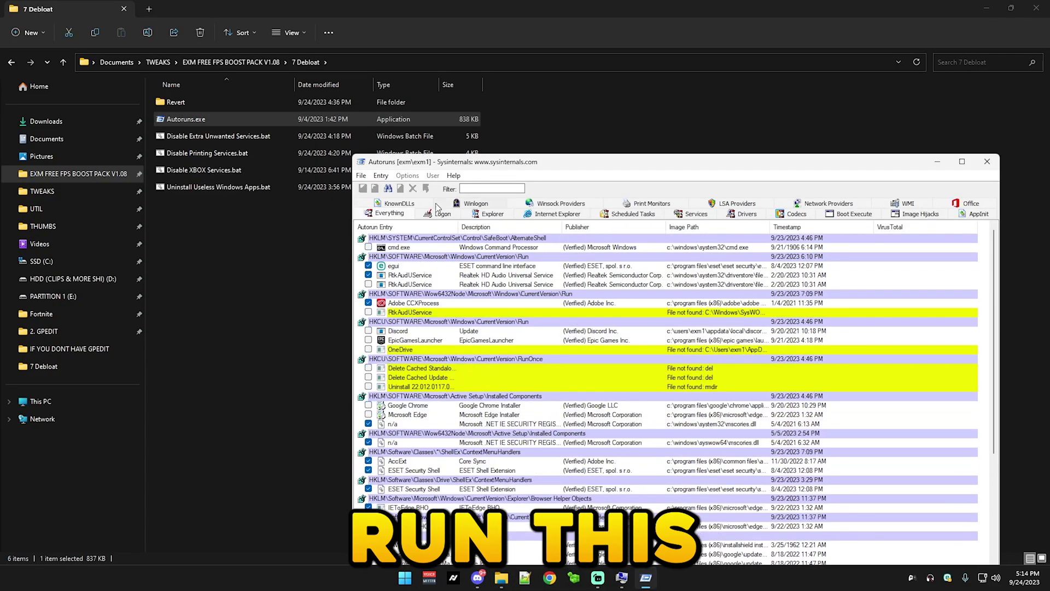
drag(436, 162, 91, 150)
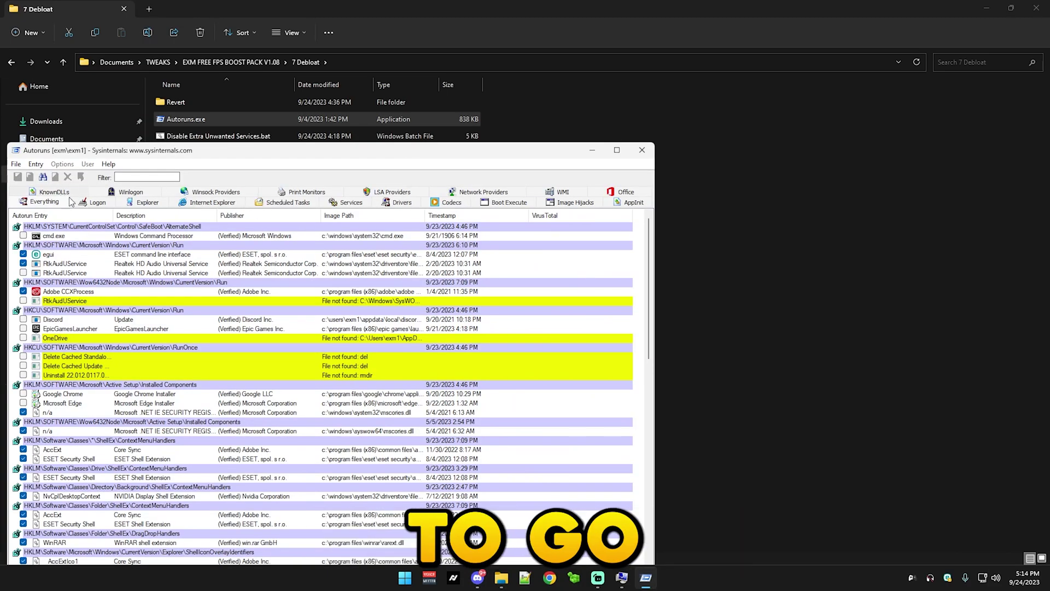
click(94, 202)
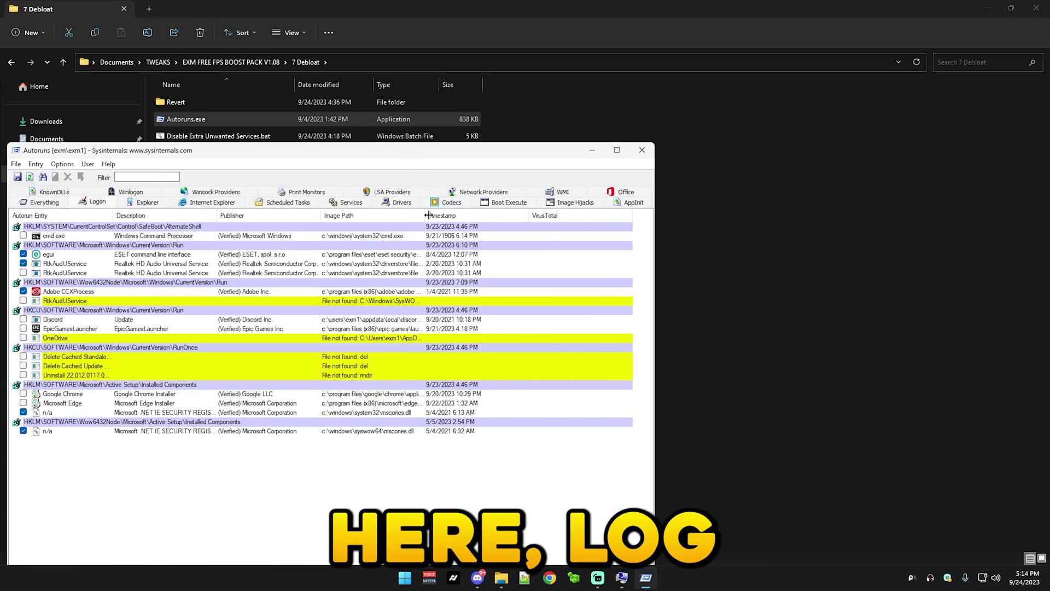
click(617, 150)
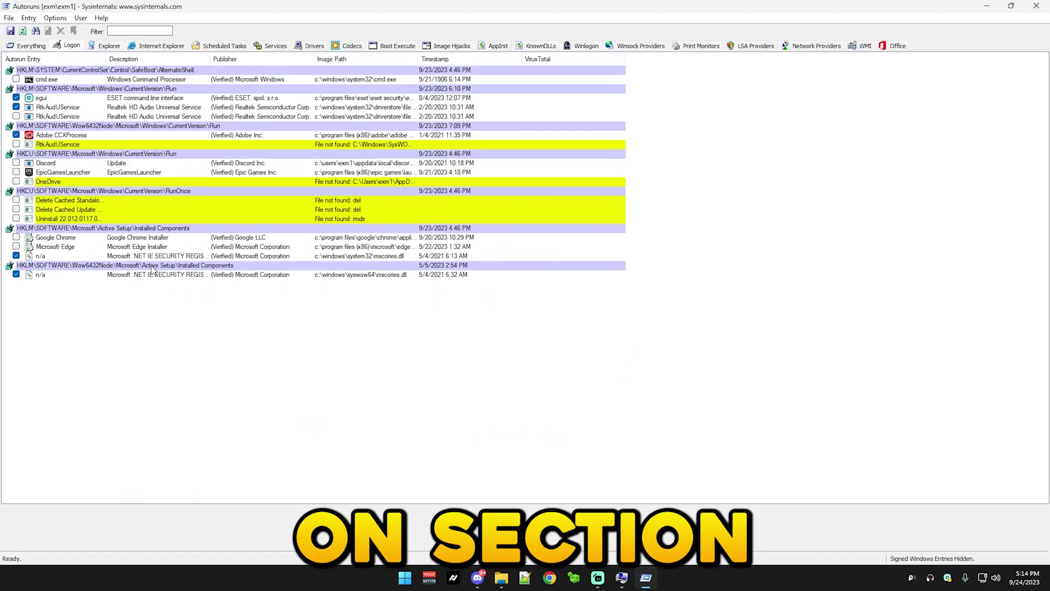
click(16, 135)
click(16, 107)
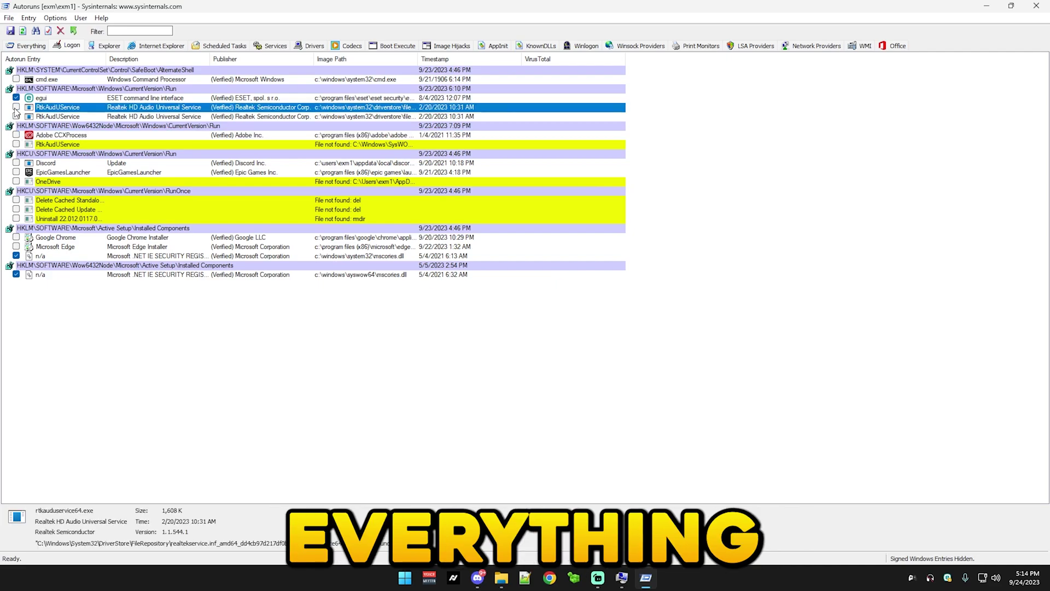
Step: Review the remaining logon entries, such as ESET, Discord and Chrome, then close Autoruns
click(49, 99)
click(17, 80)
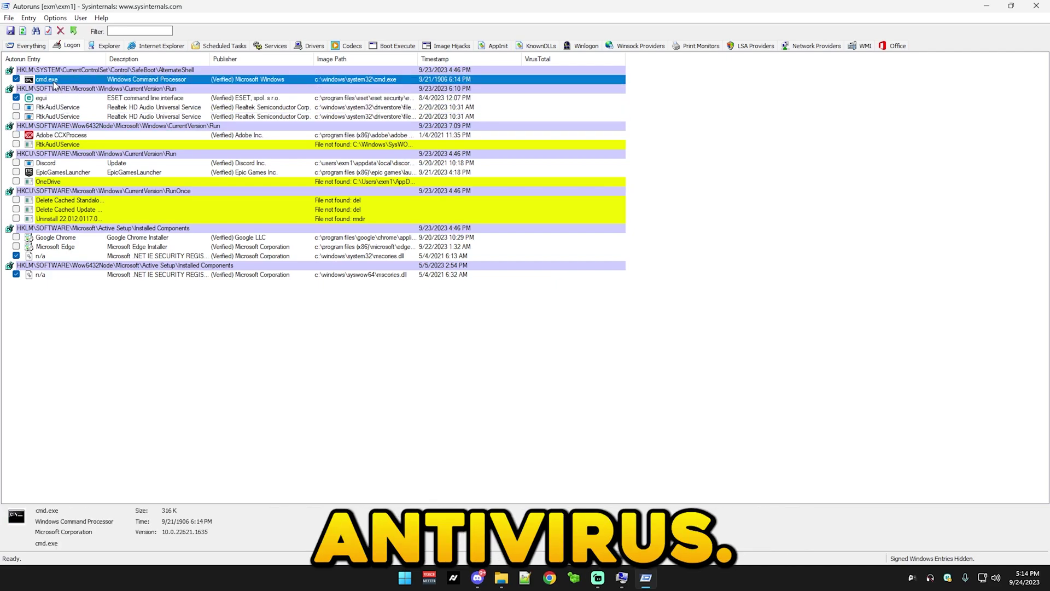
click(38, 256)
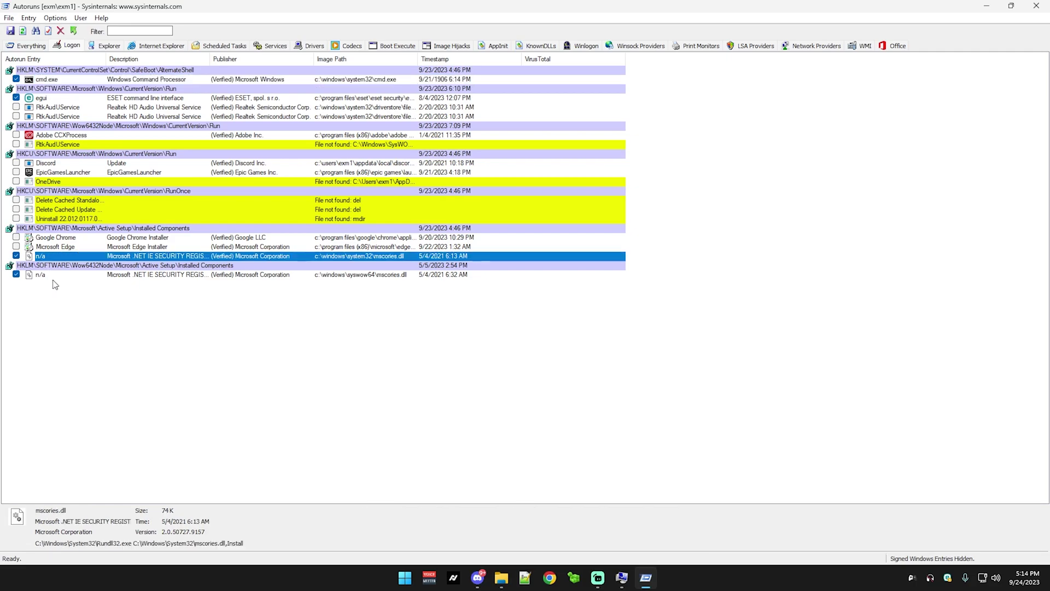
click(52, 276)
click(47, 256)
click(43, 275)
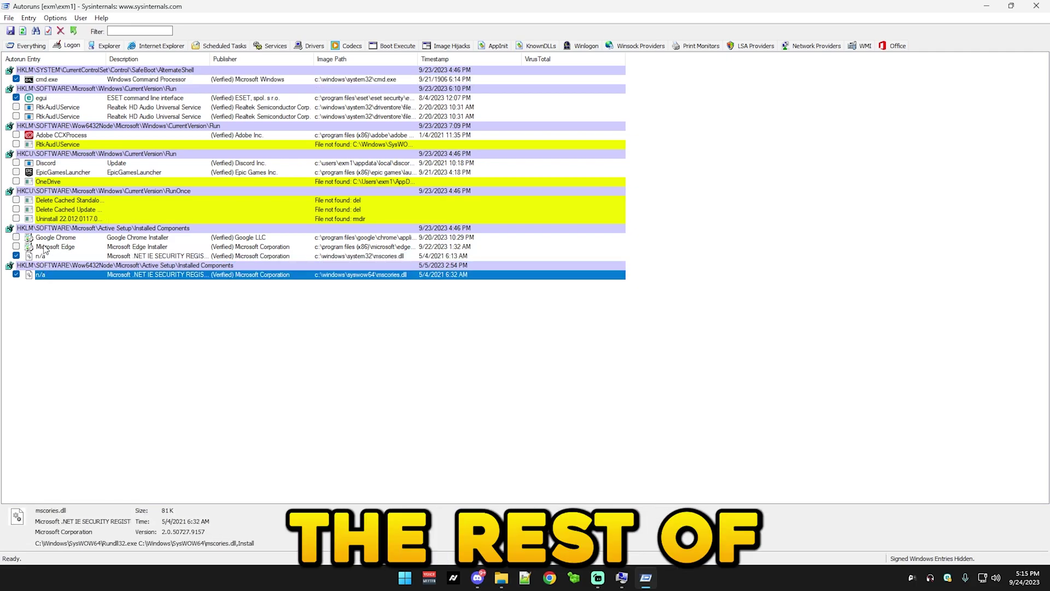
click(45, 247)
click(49, 238)
click(49, 228)
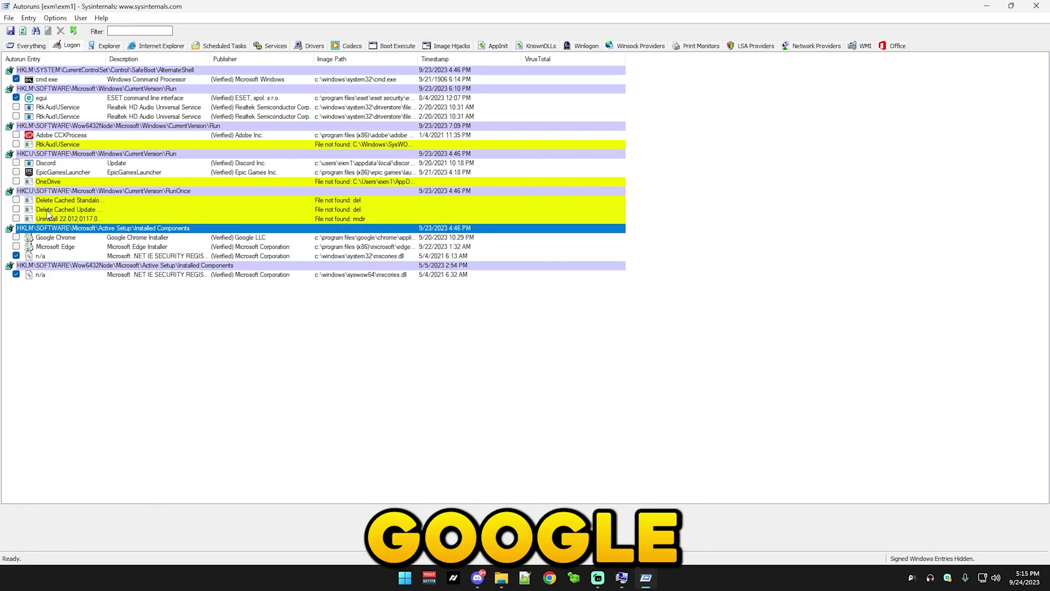
click(46, 172)
click(46, 163)
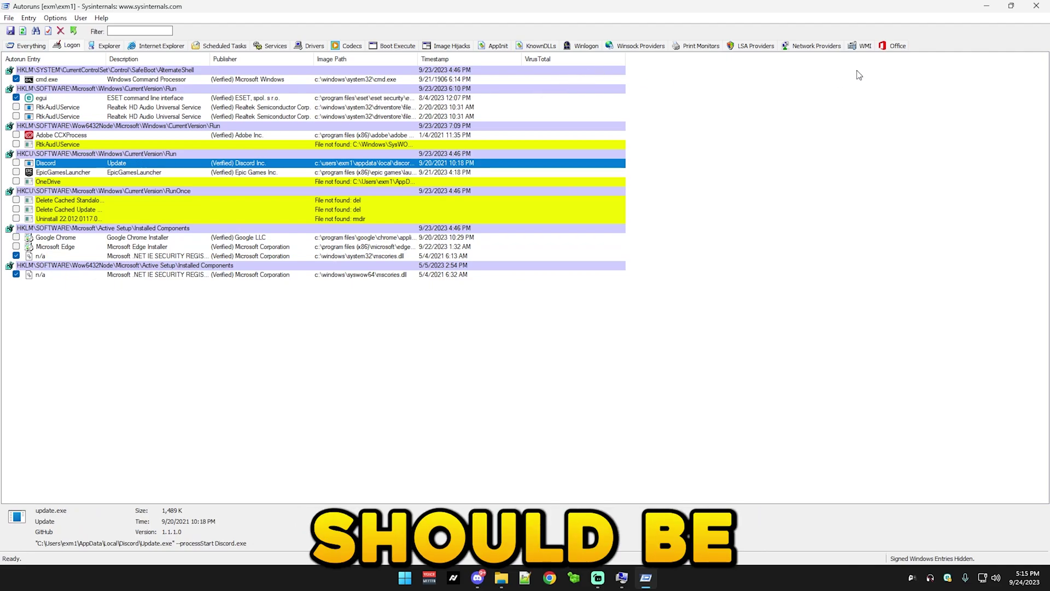
key(g)
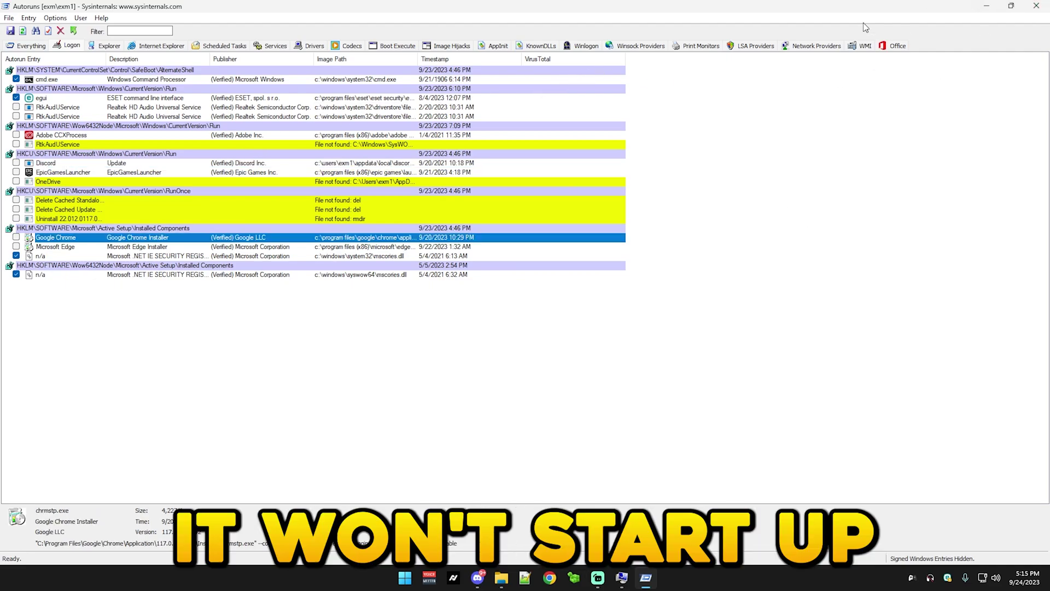
click(1039, 6)
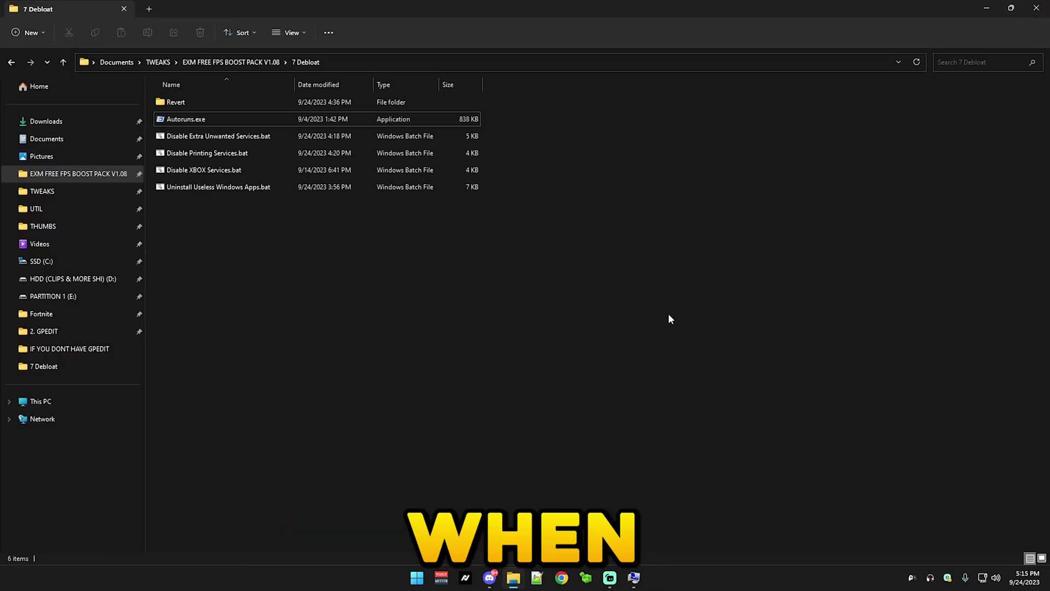
Step: Run Disable Extra Unwanted Services.bat as administrator and let it finish
right_click(186, 138)
click(293, 187)
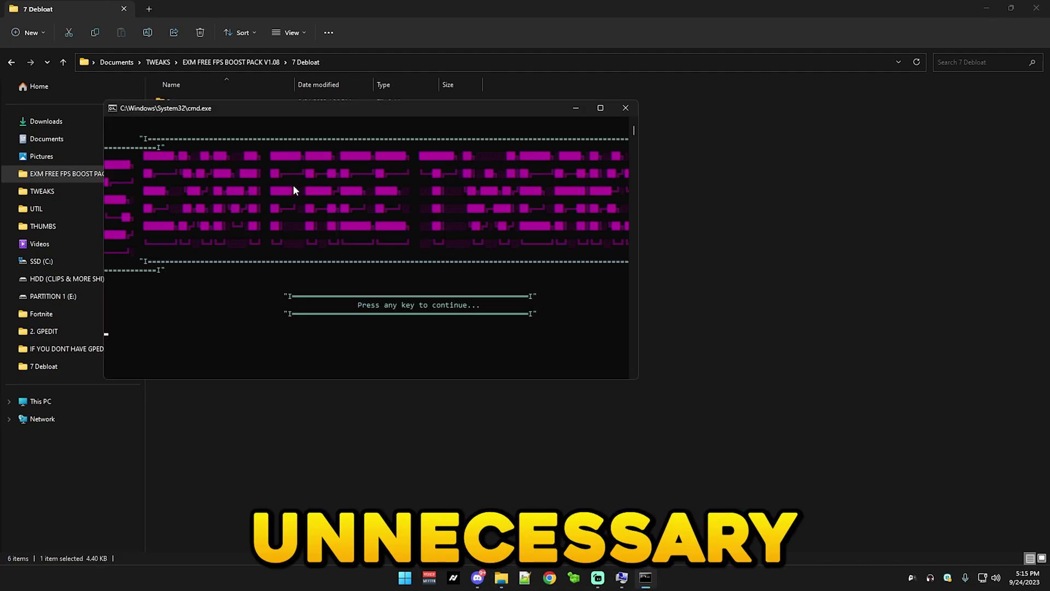
click(575, 108)
click(645, 577)
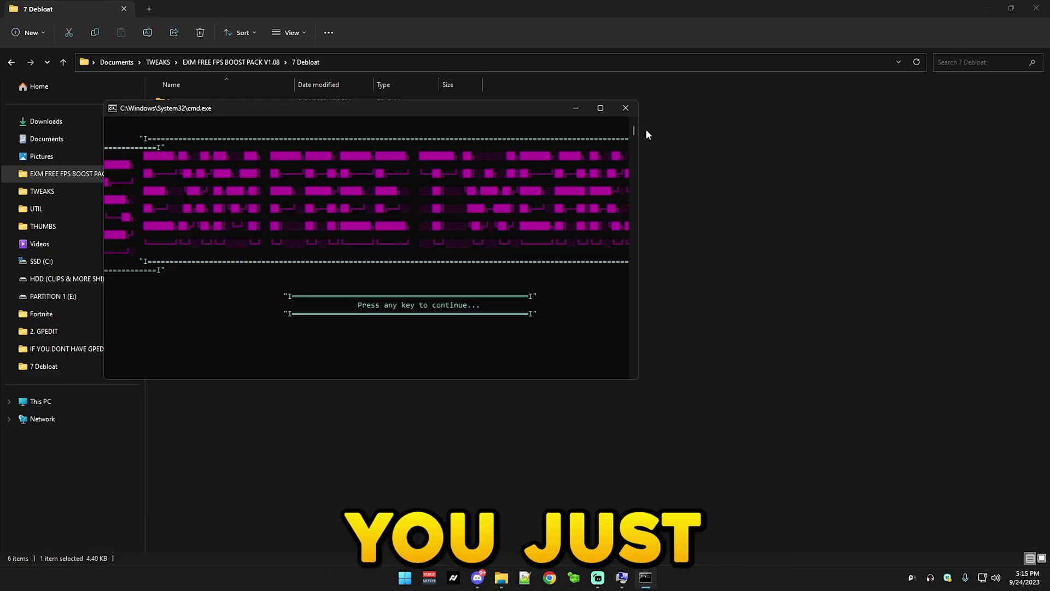
key(super+Up)
key(space)
Step: Run Disable Printing Services.bat as administrator
right_click(159, 153)
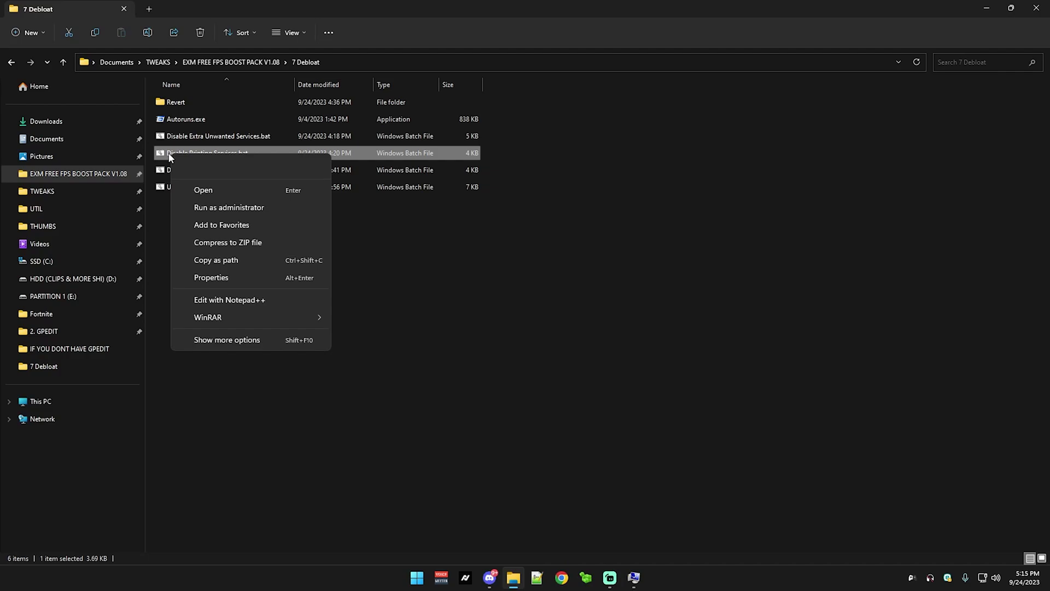
click(237, 202)
click(591, 123)
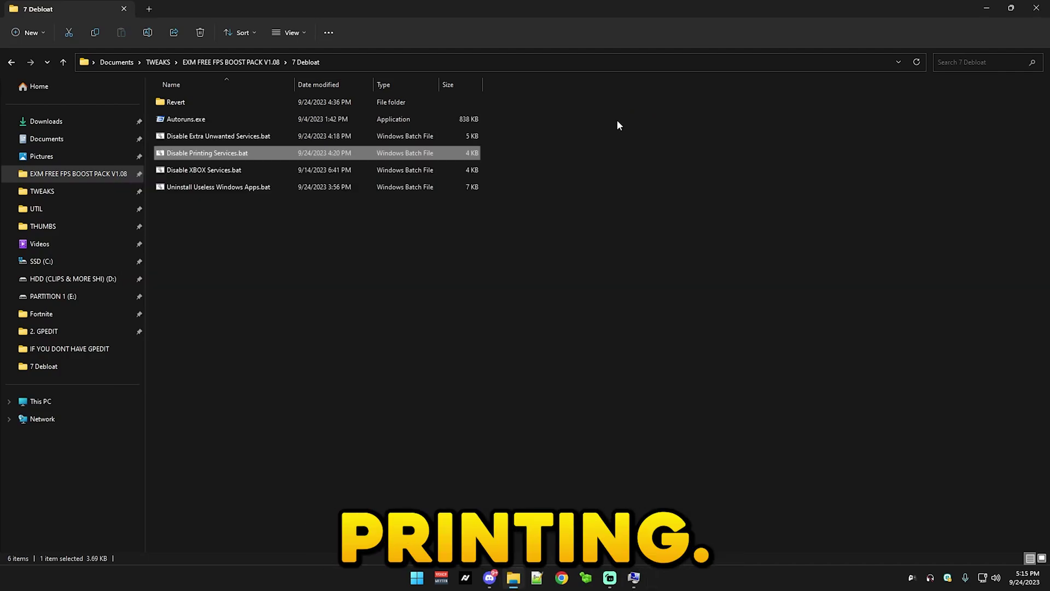
right_click(208, 154)
click(328, 202)
key(space)
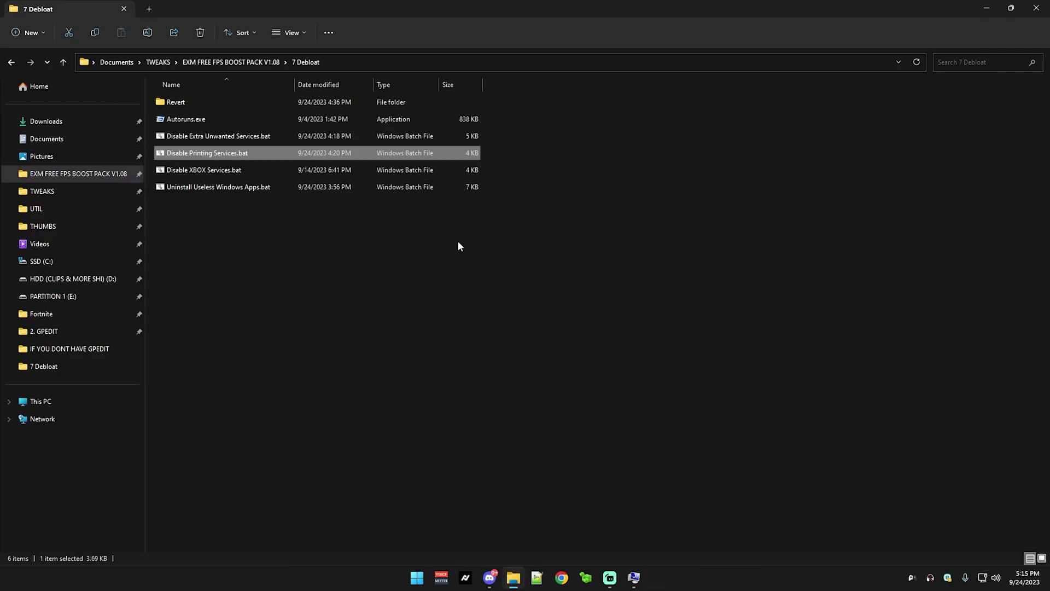
click(322, 297)
right_click(164, 153)
click(207, 186)
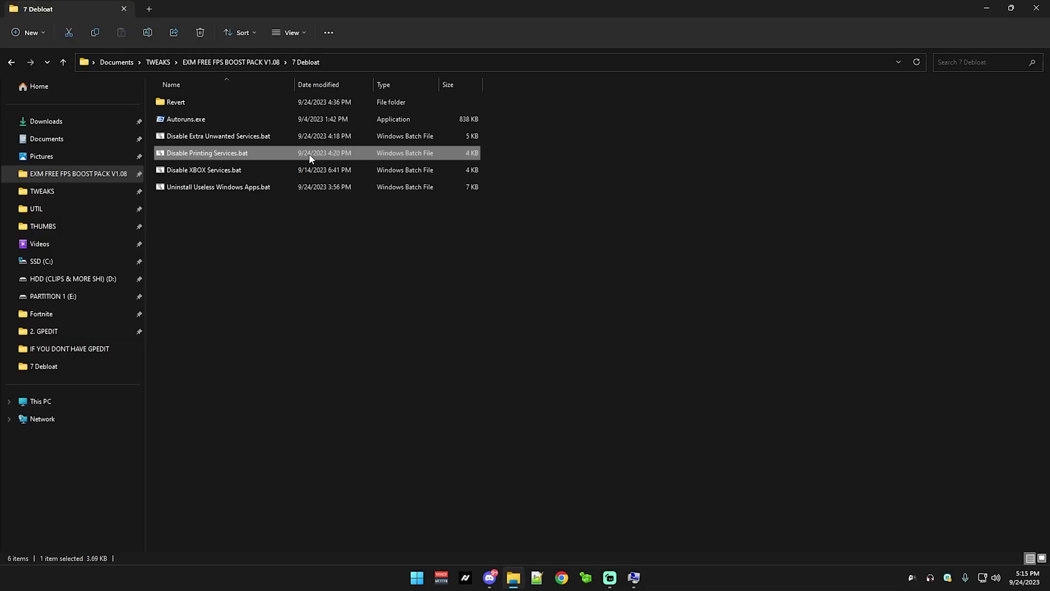
Step: Run Disable XBOX Services.bat and Uninstall Useless Windows Apps.bat as administrator
click(164, 169)
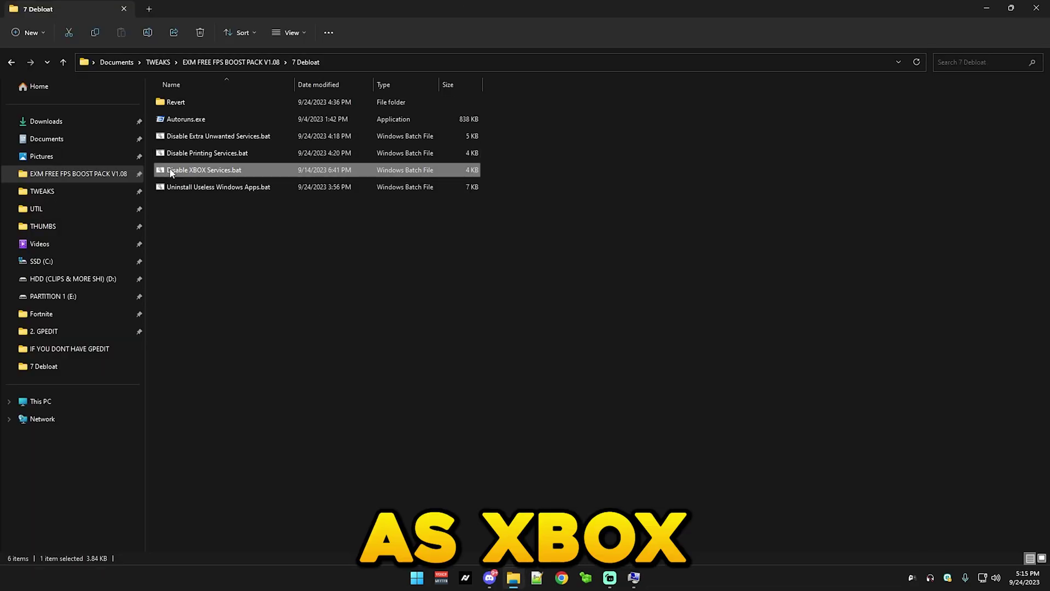
right_click(174, 171)
click(192, 223)
click(211, 186)
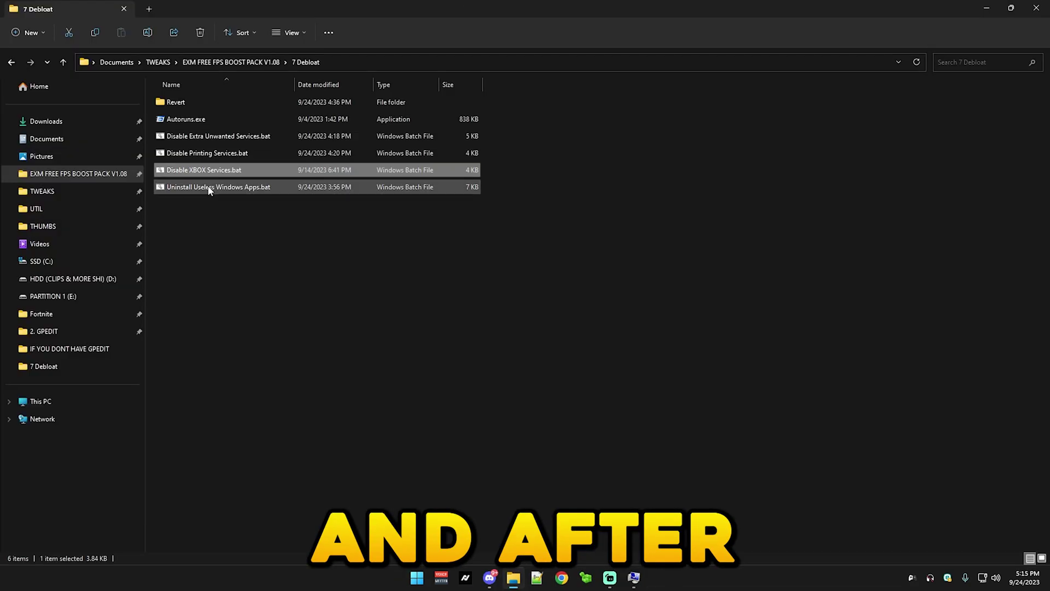
right_click(212, 188)
click(189, 231)
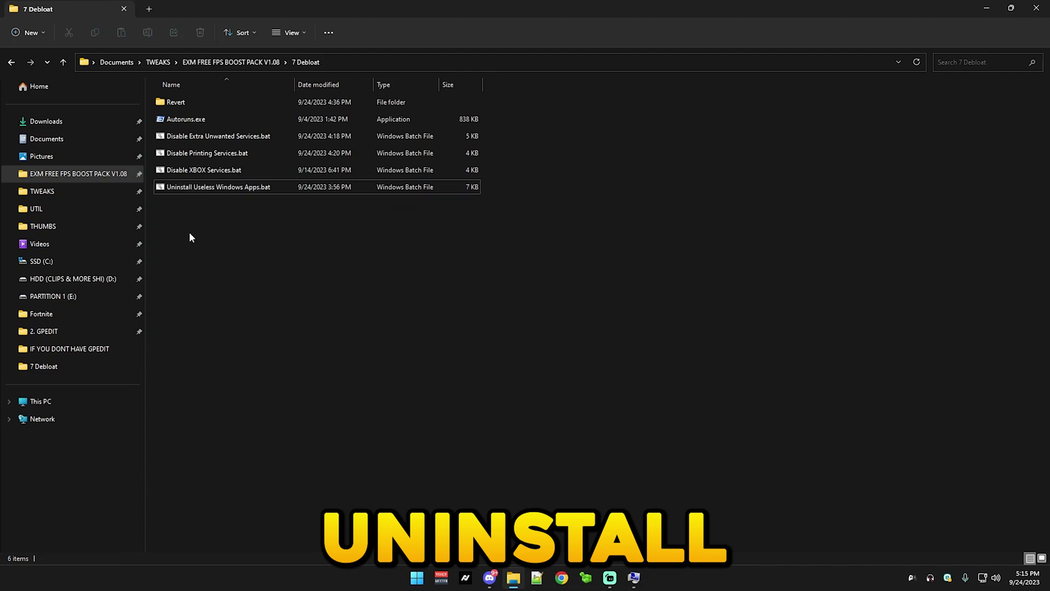
right_click(198, 188)
click(235, 242)
click(539, 51)
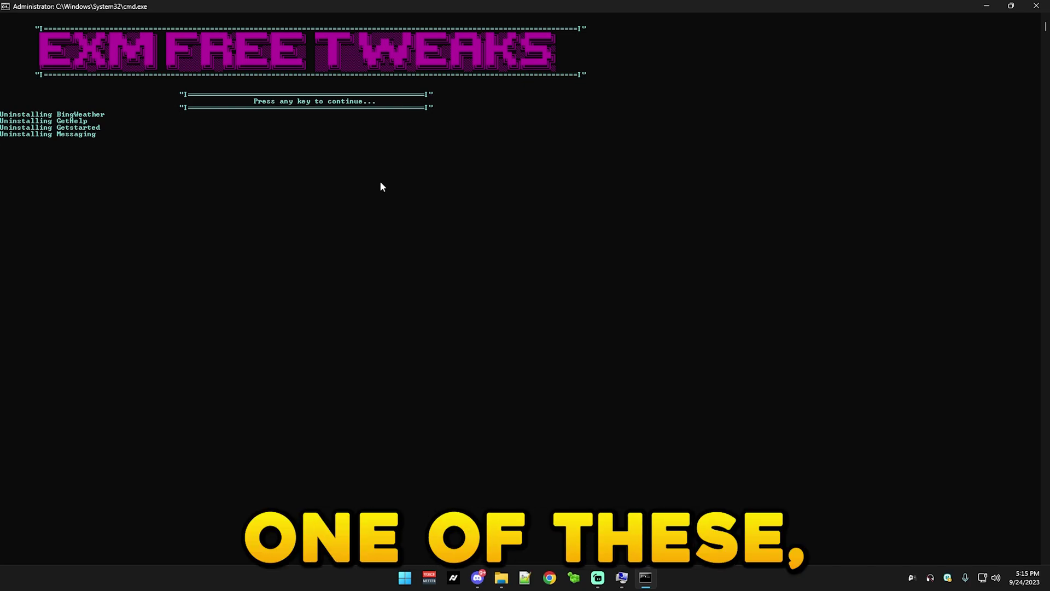
Step: View the four Revert scripts, return to 7 Debloat, and close the finished uninstall window
click(984, 7)
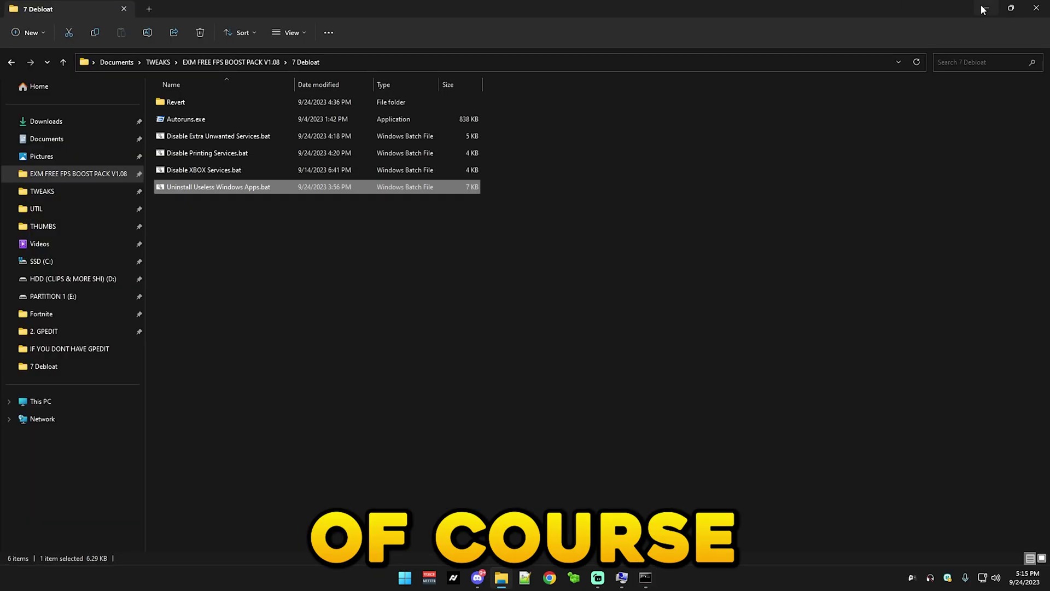
double_click(183, 102)
drag(227, 292, 281, 276)
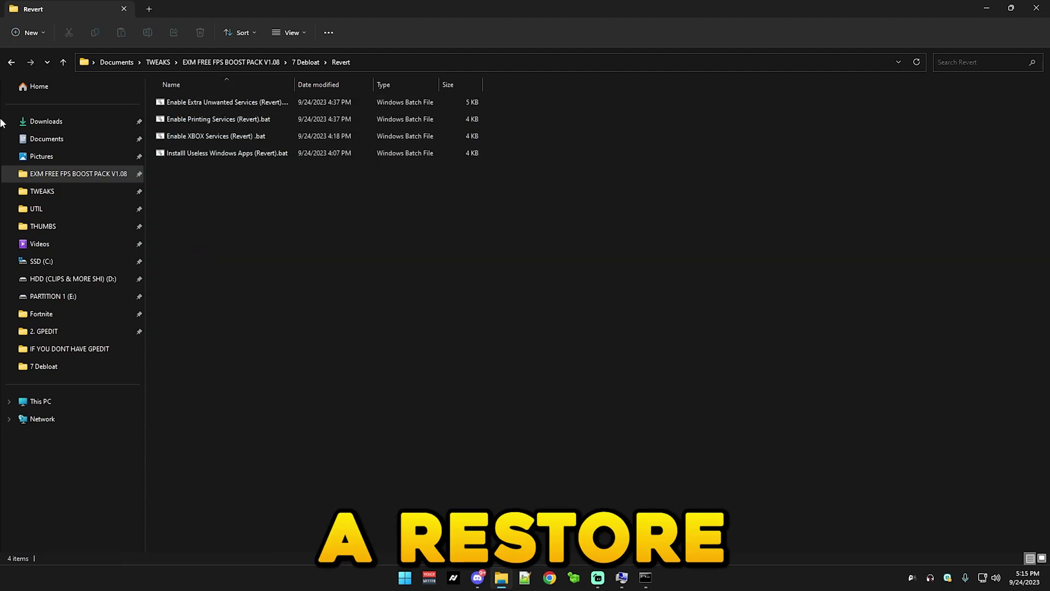
click(11, 62)
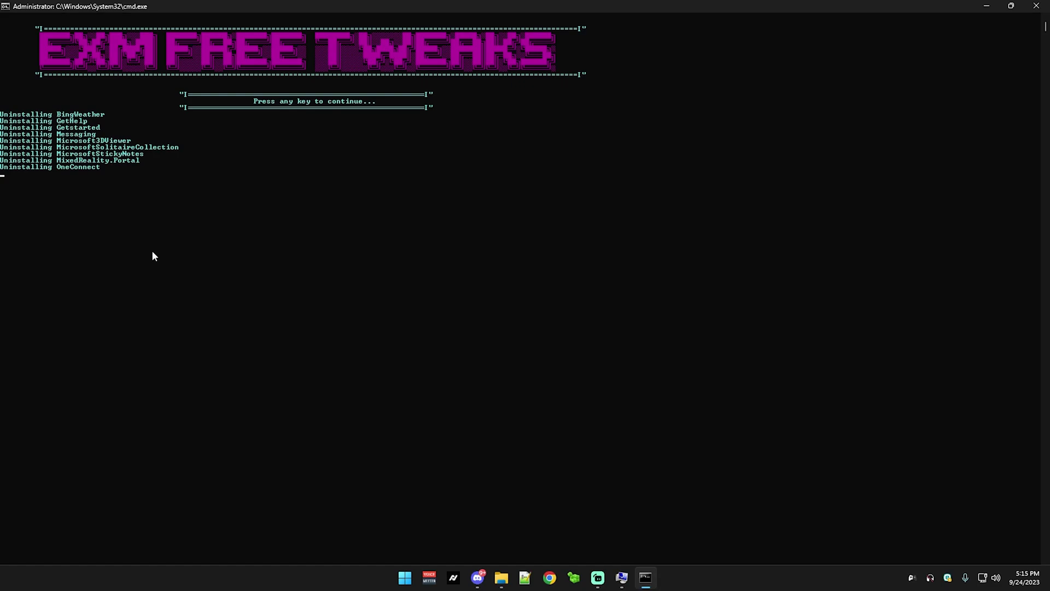
drag(164, 189, 3, 126)
click(203, 134)
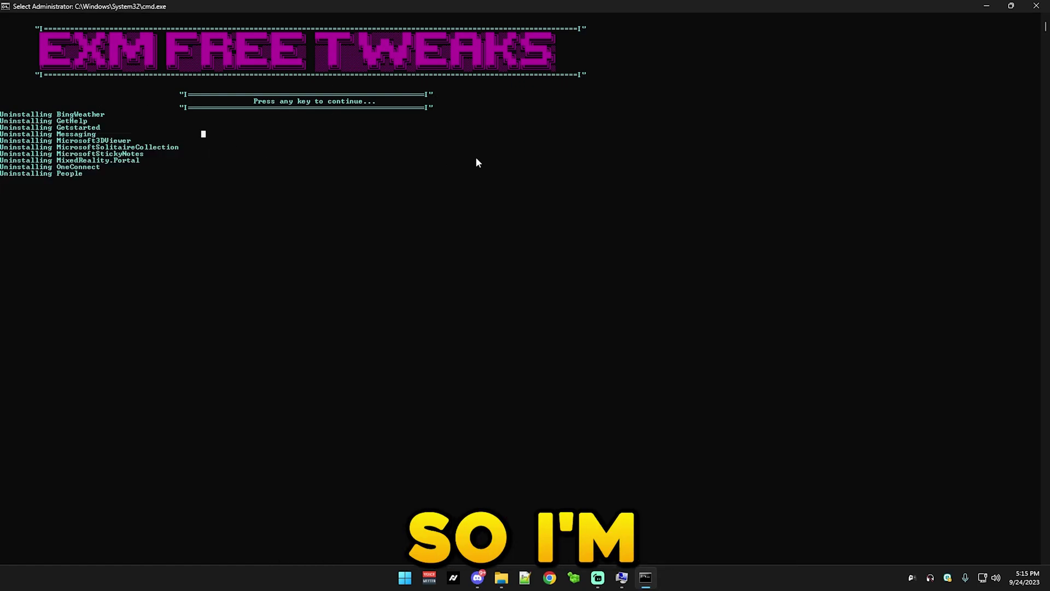
click(1037, 6)
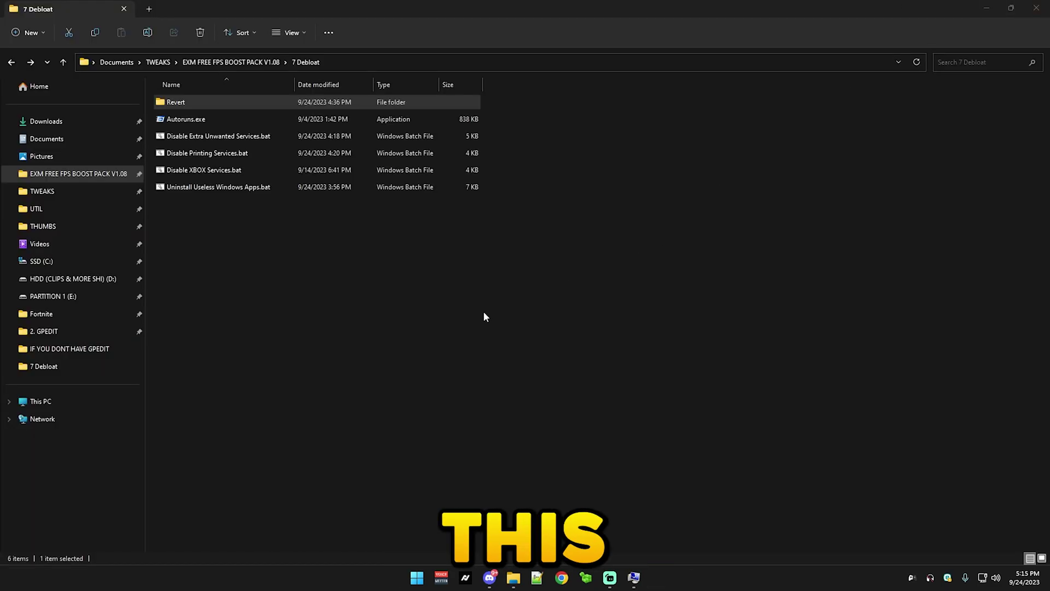
Step: Run Fortnite High Priority.bat from the 8 Fortnite Optimization folder
click(10, 62)
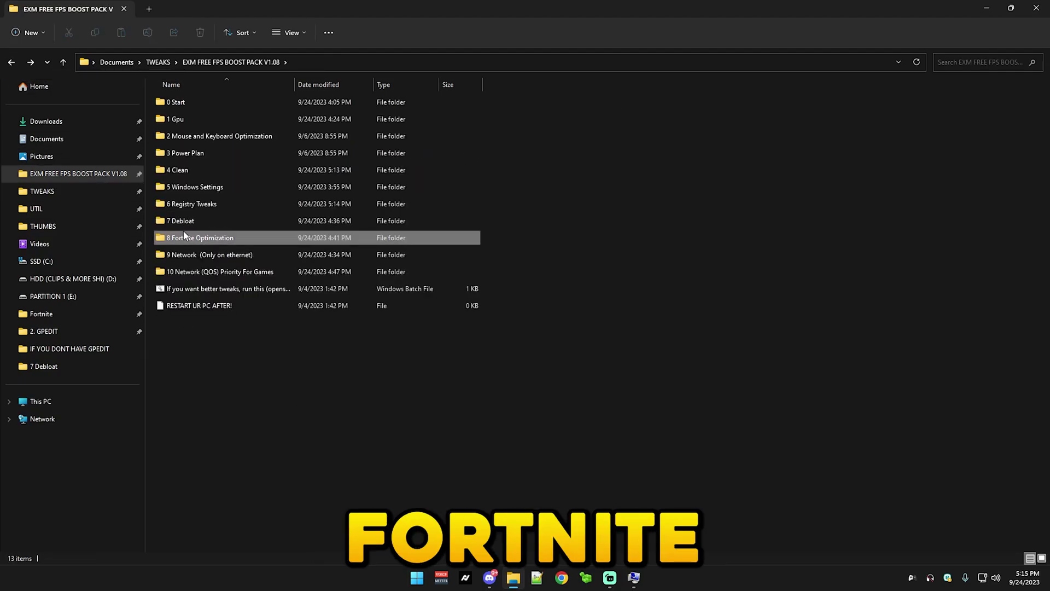
double_click(183, 236)
double_click(186, 103)
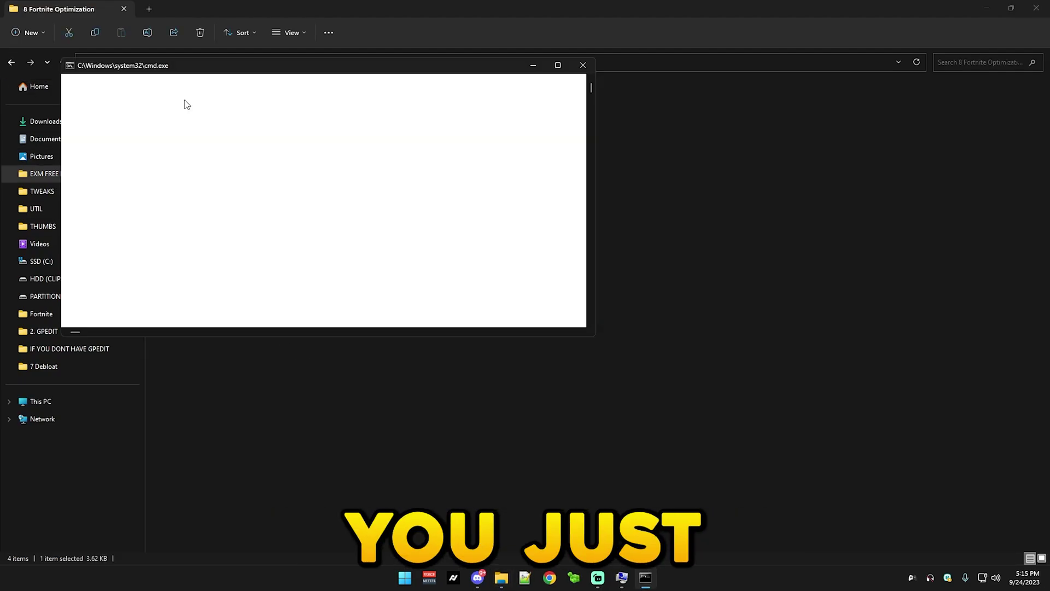
click(557, 65)
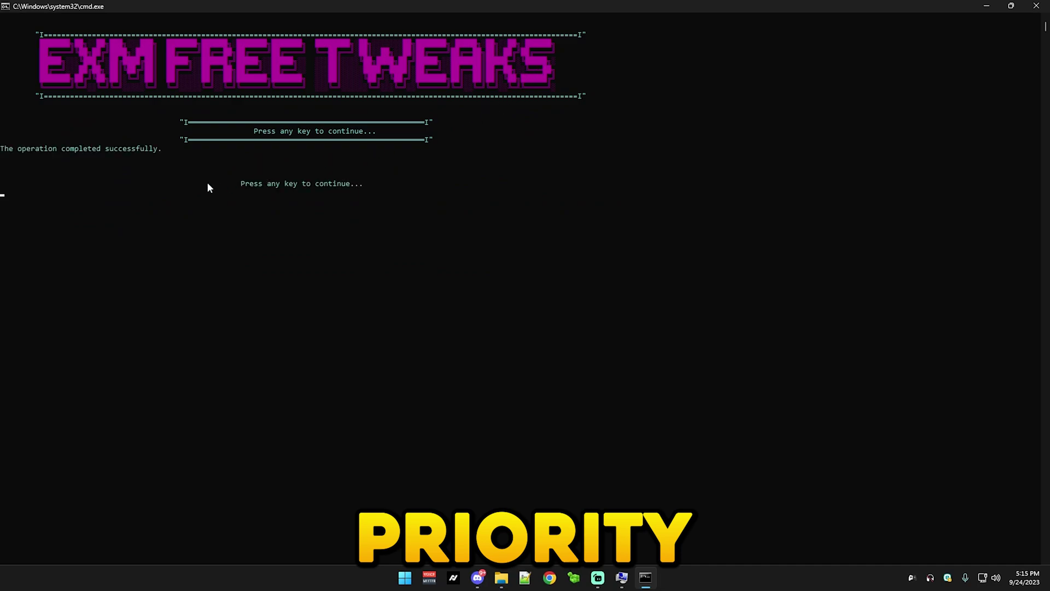
key(Return)
click(184, 119)
right_click(164, 120)
click(163, 120)
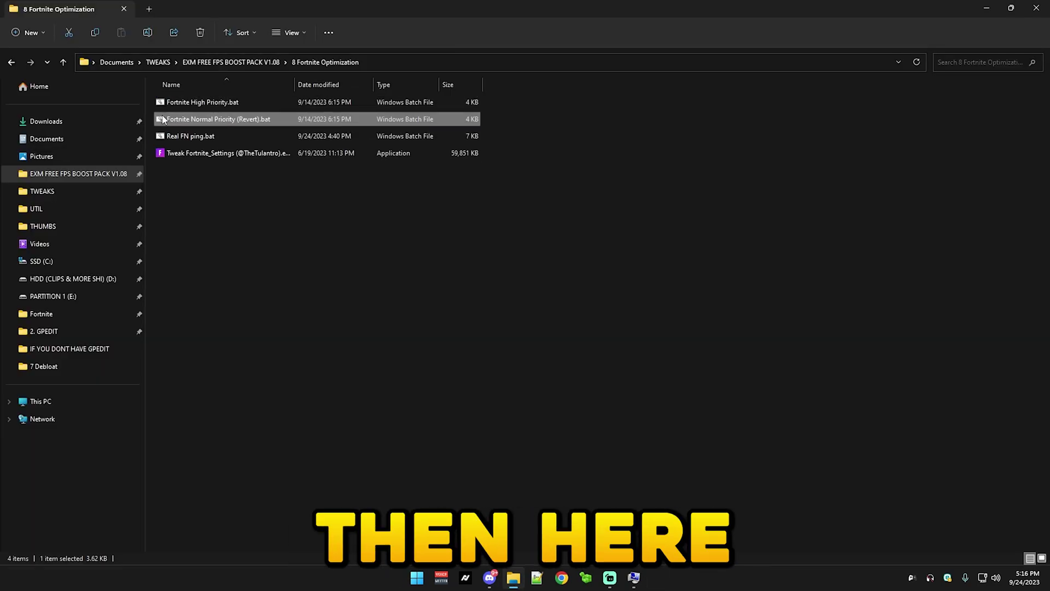
click(195, 260)
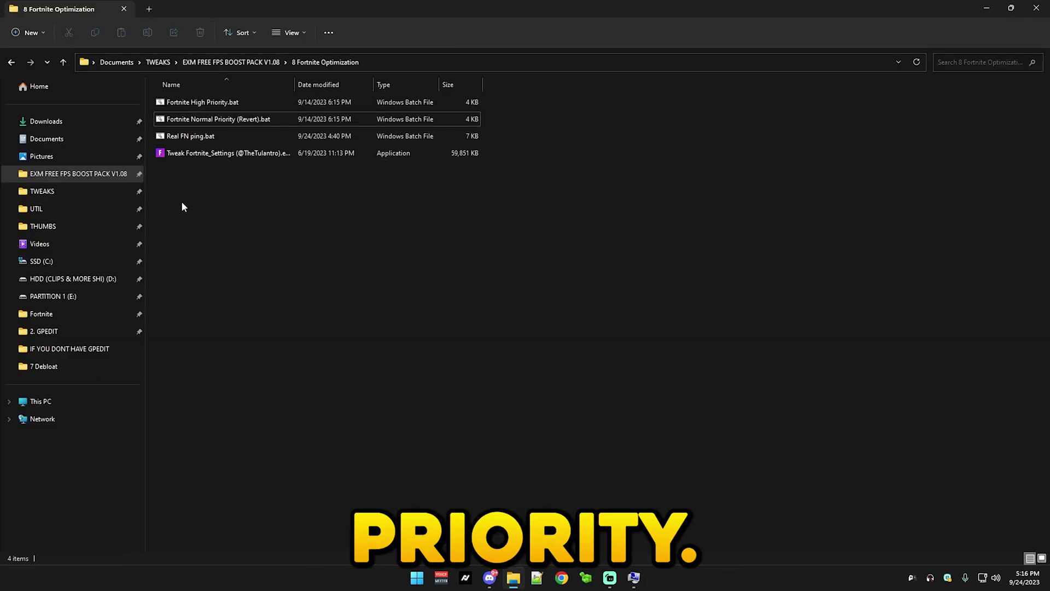
Step: Run Real FN ping.bat with option 1 to ping the Europe server, averaging 34 ms
click(159, 135)
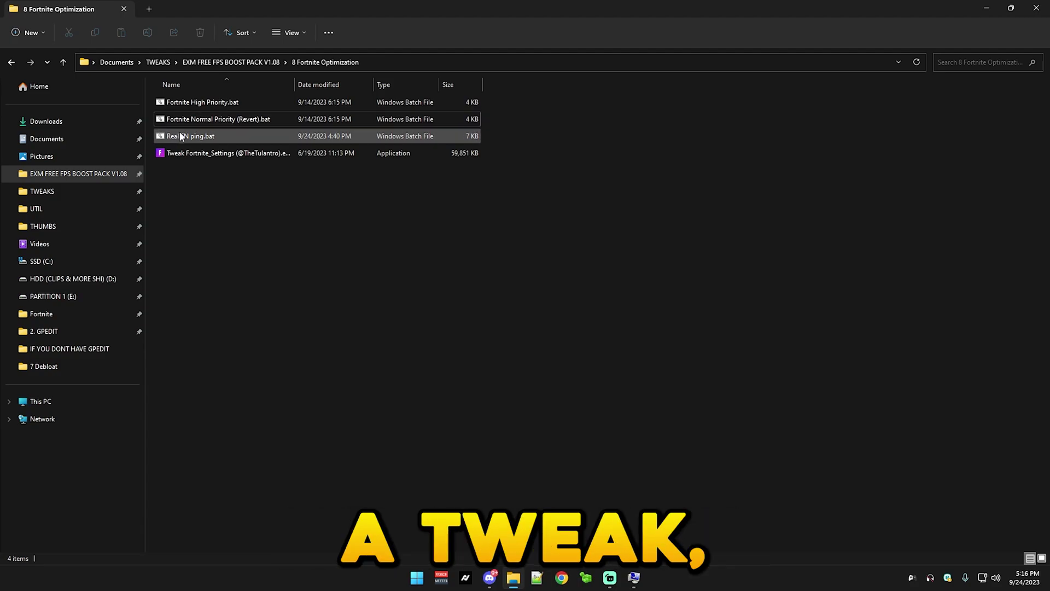
double_click(179, 137)
click(574, 82)
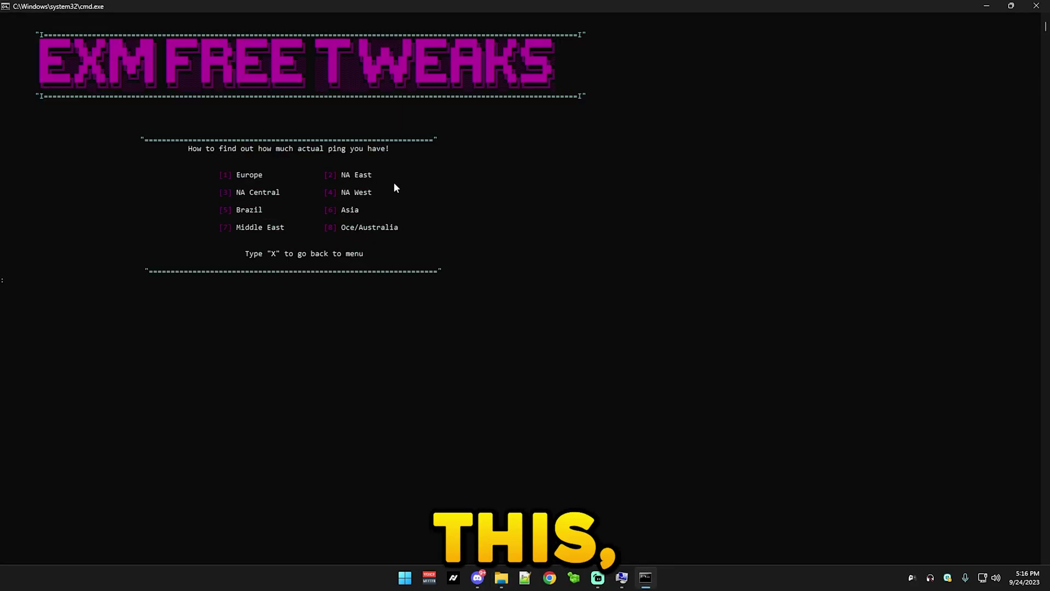
text(1)
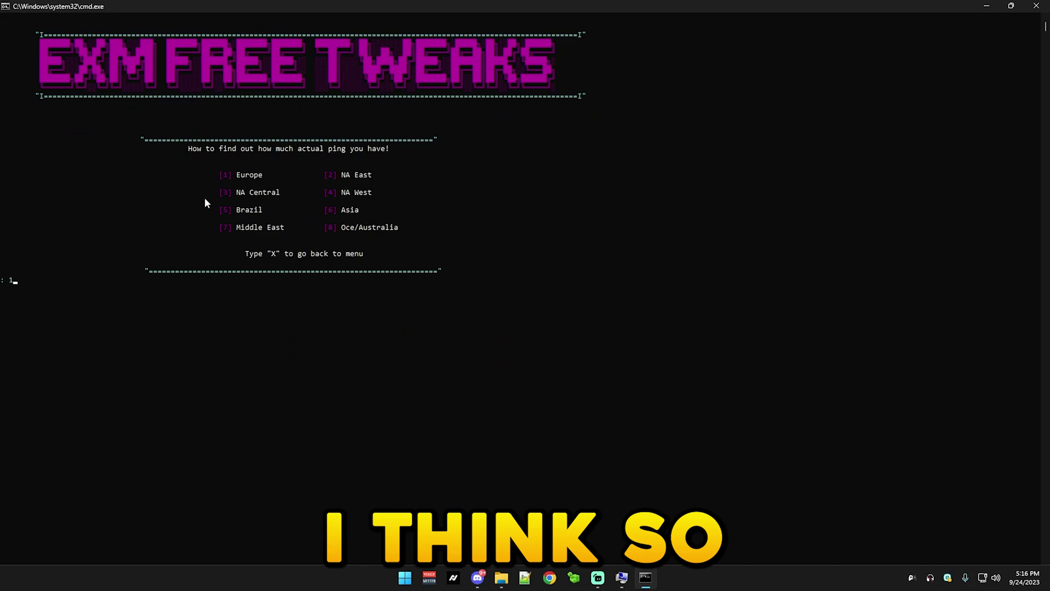
key(Return)
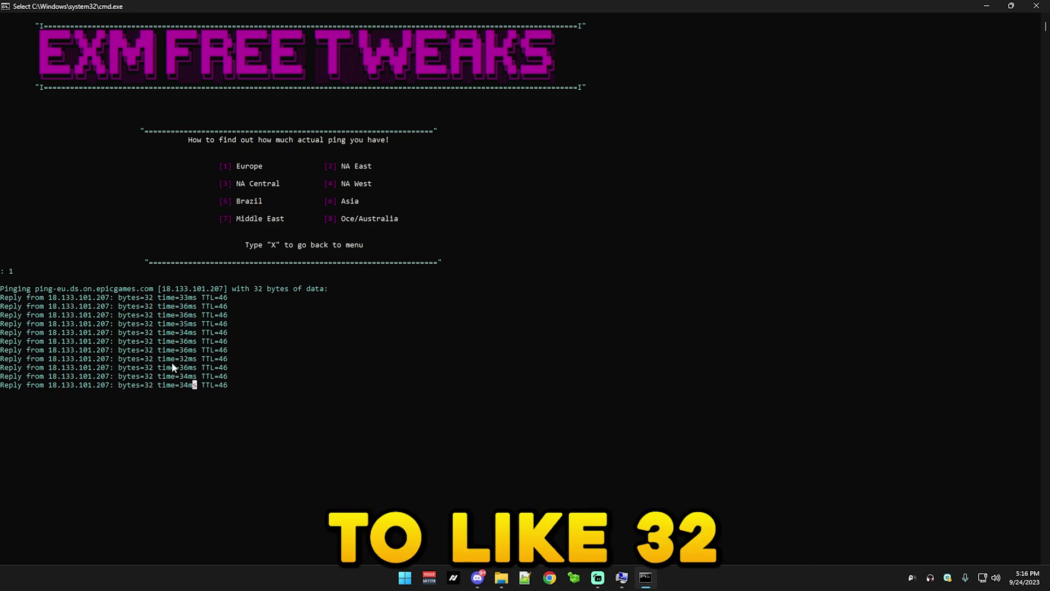
drag(319, 393, 1, 297)
click(234, 402)
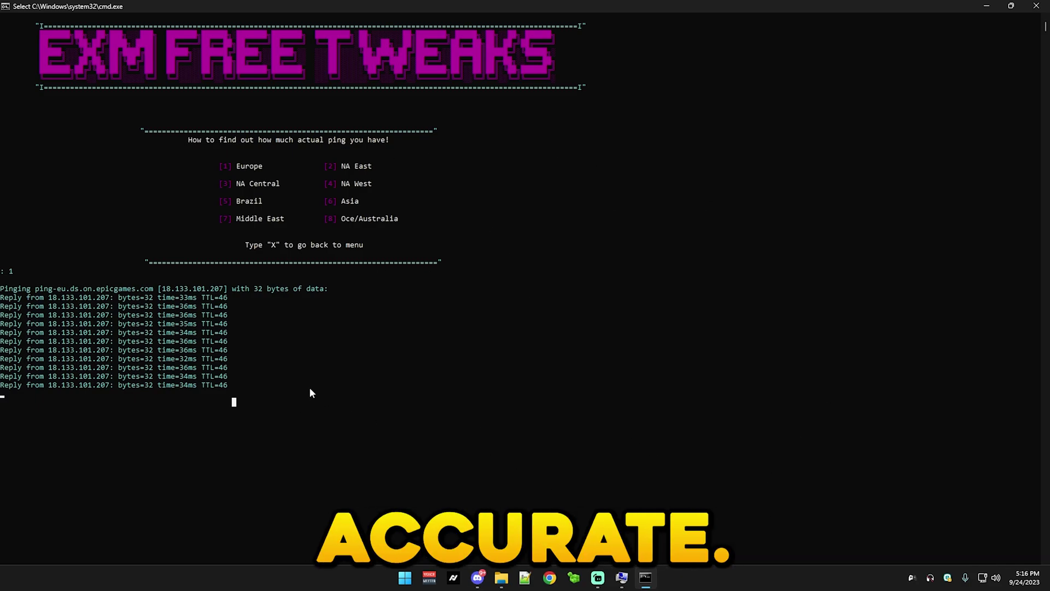
key(Escape)
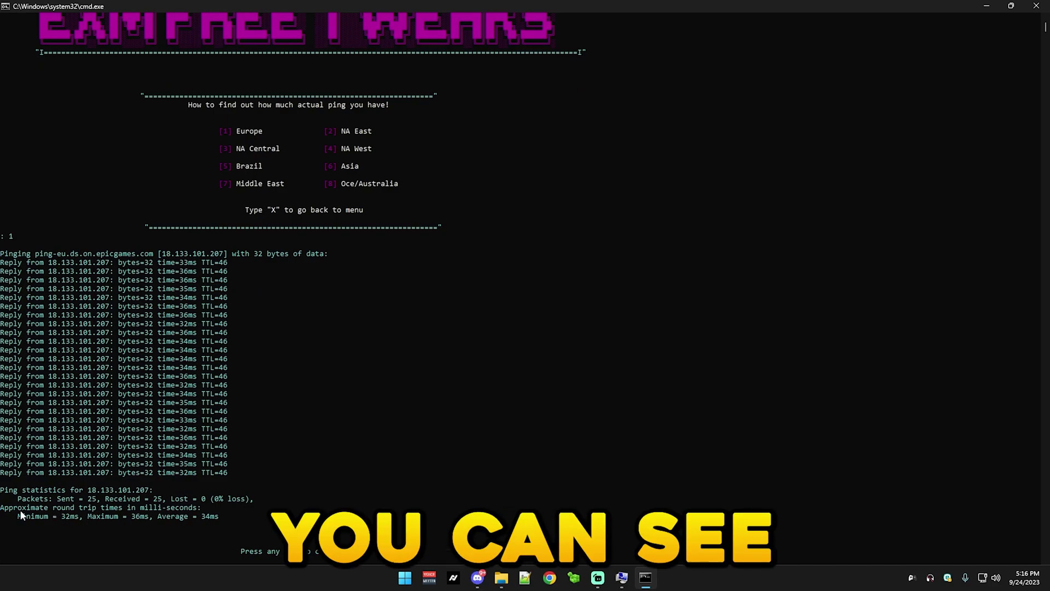
drag(21, 510, 115, 520)
click(273, 526)
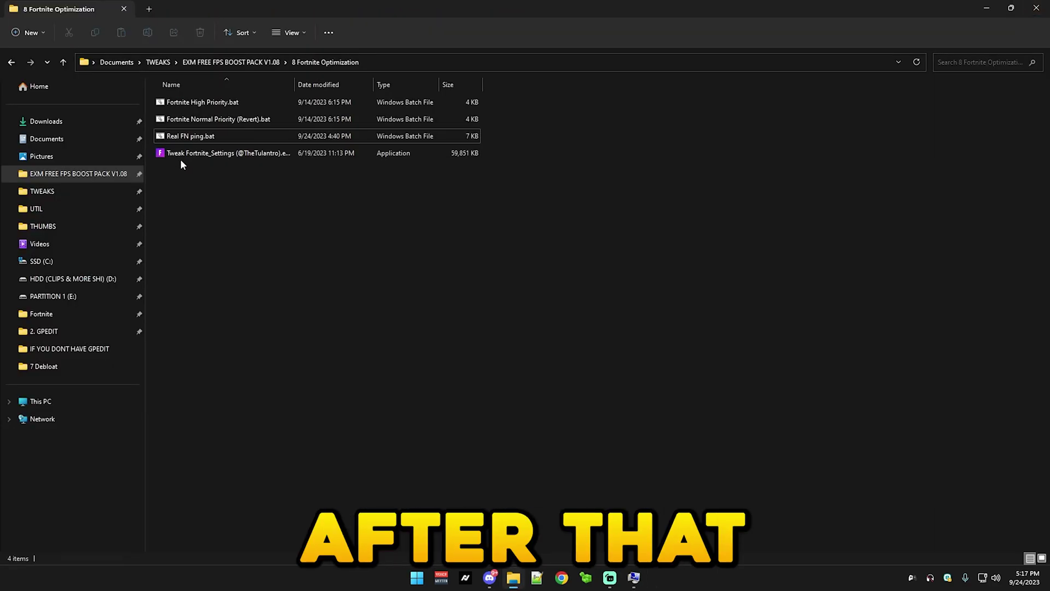
Step: Apply Fortnite settings with Run As Administrator ticked and NVIDIA Reflex Low Latency On, then close the tool
click(177, 157)
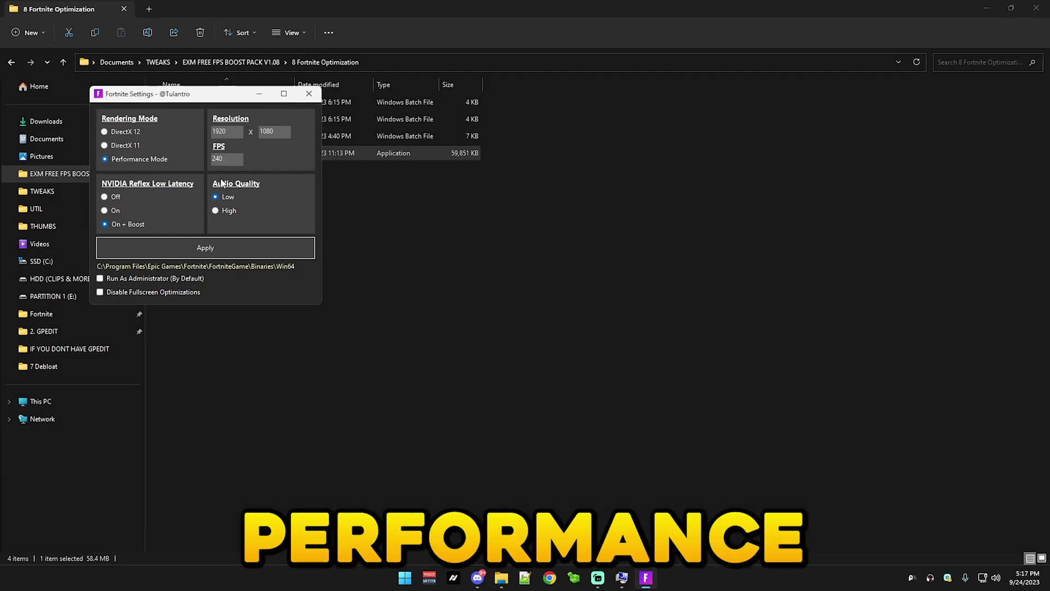
click(101, 280)
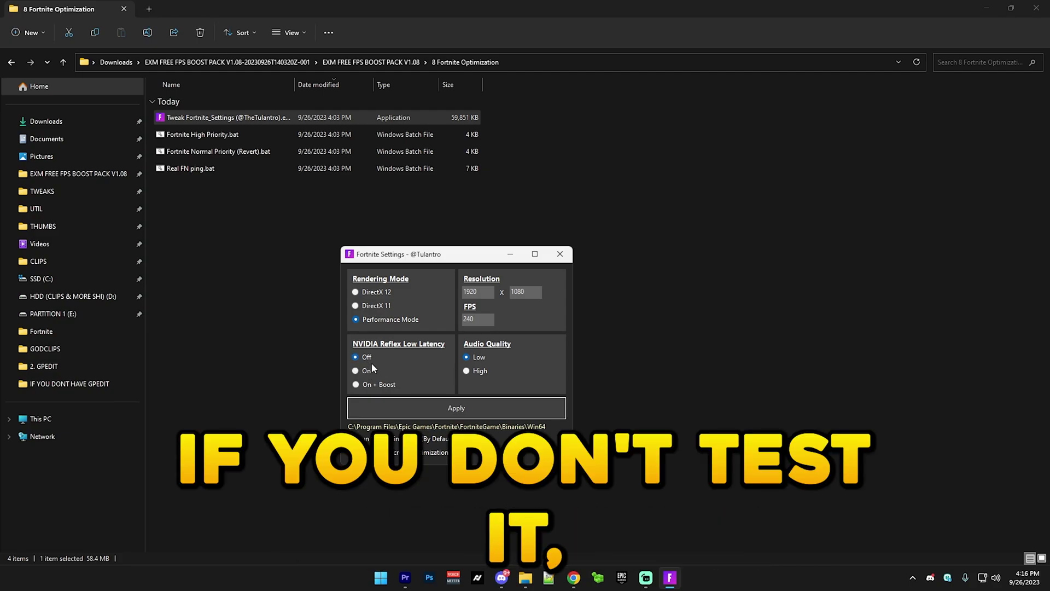
click(355, 384)
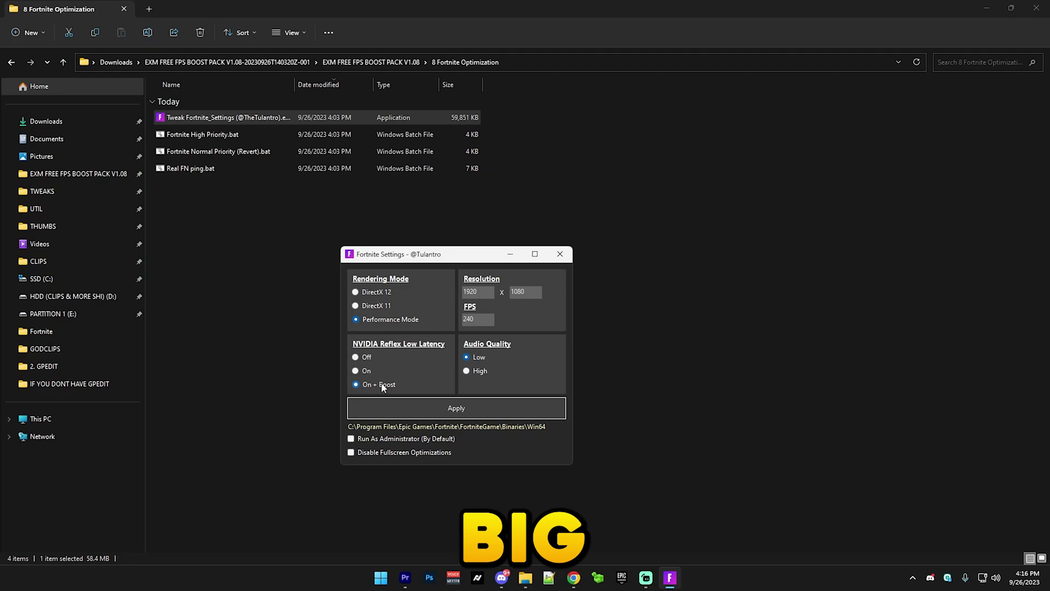
click(356, 358)
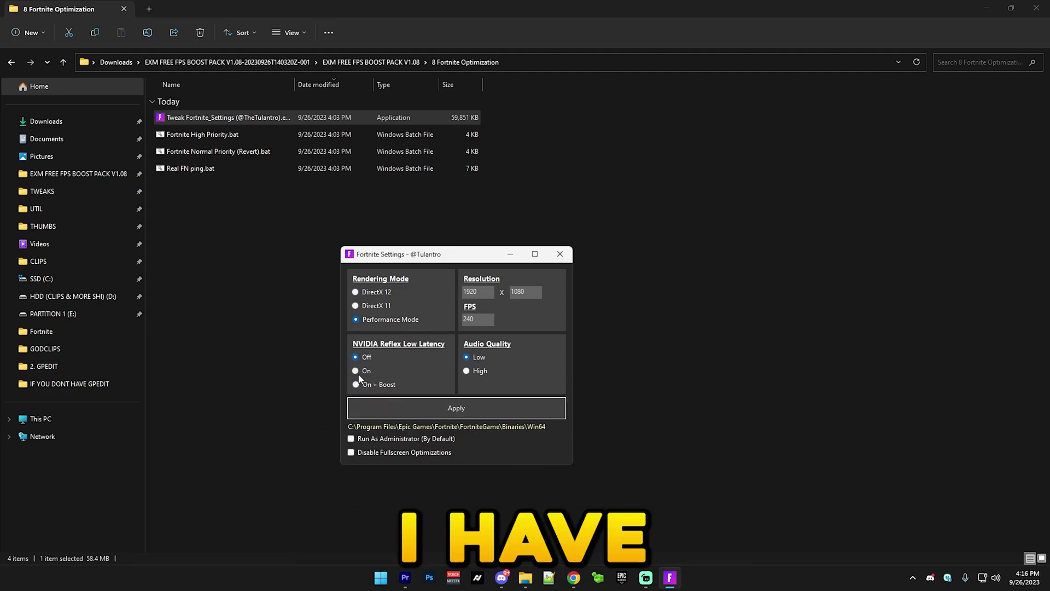
click(355, 371)
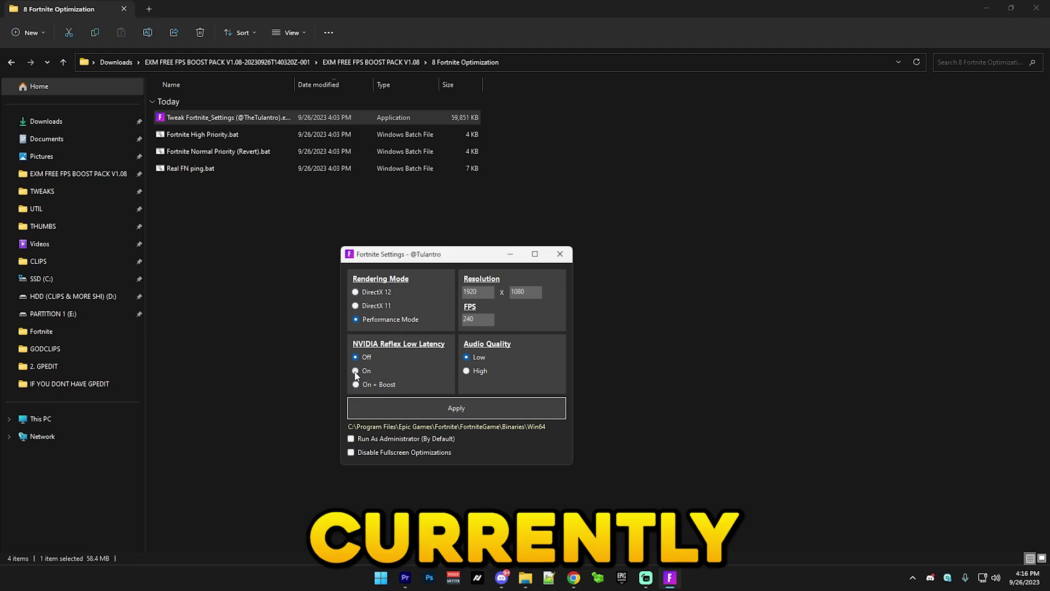
click(430, 415)
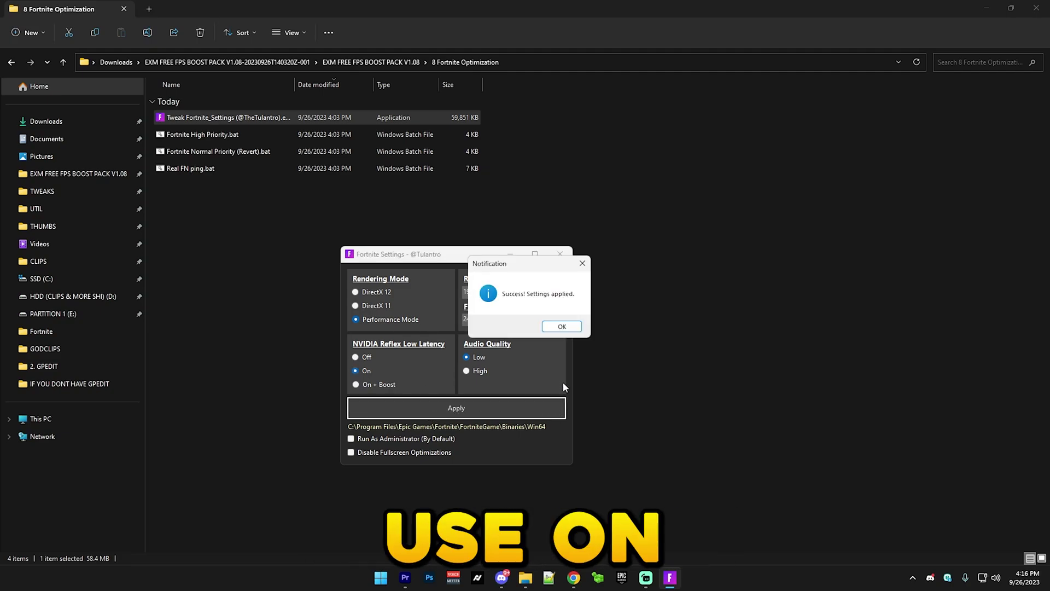
click(552, 328)
click(550, 253)
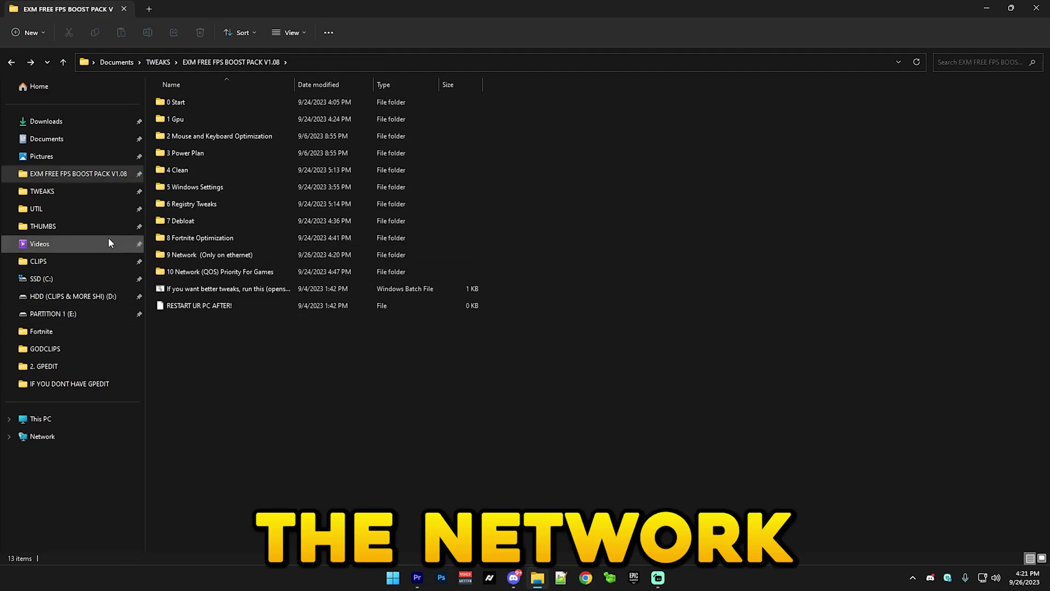
Step: Open the 9 Network (Only on ethernet) folder and run the restore point script as administrator
right_click(180, 255)
click(213, 288)
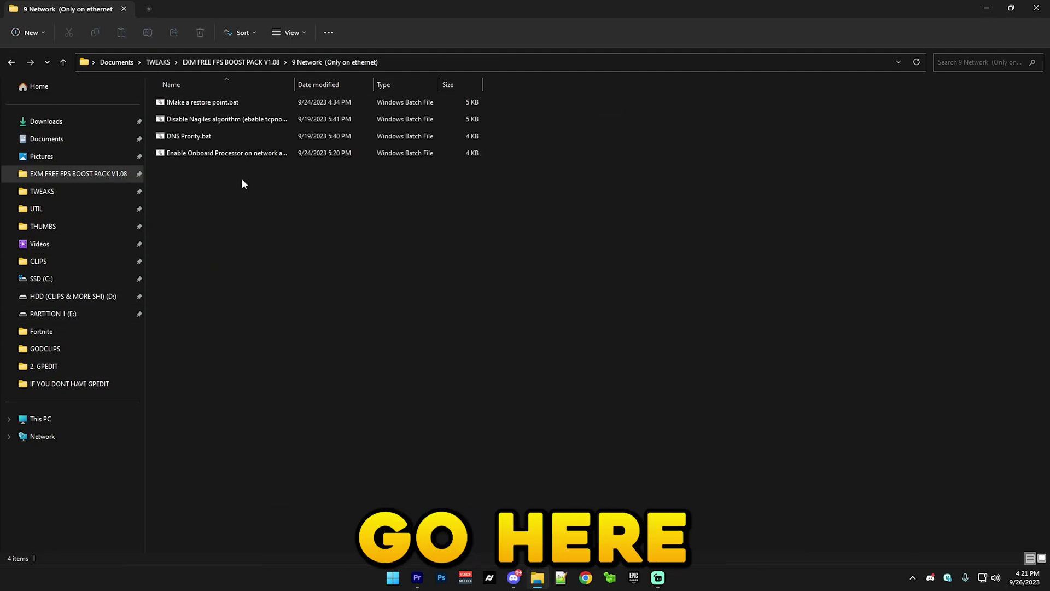
right_click(230, 104)
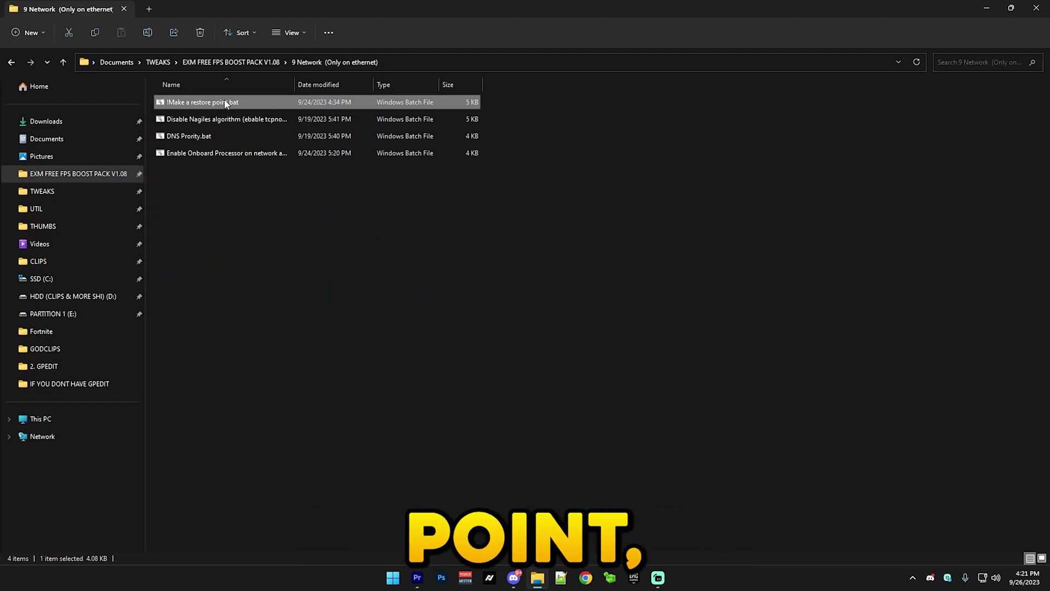
click(257, 153)
click(629, 136)
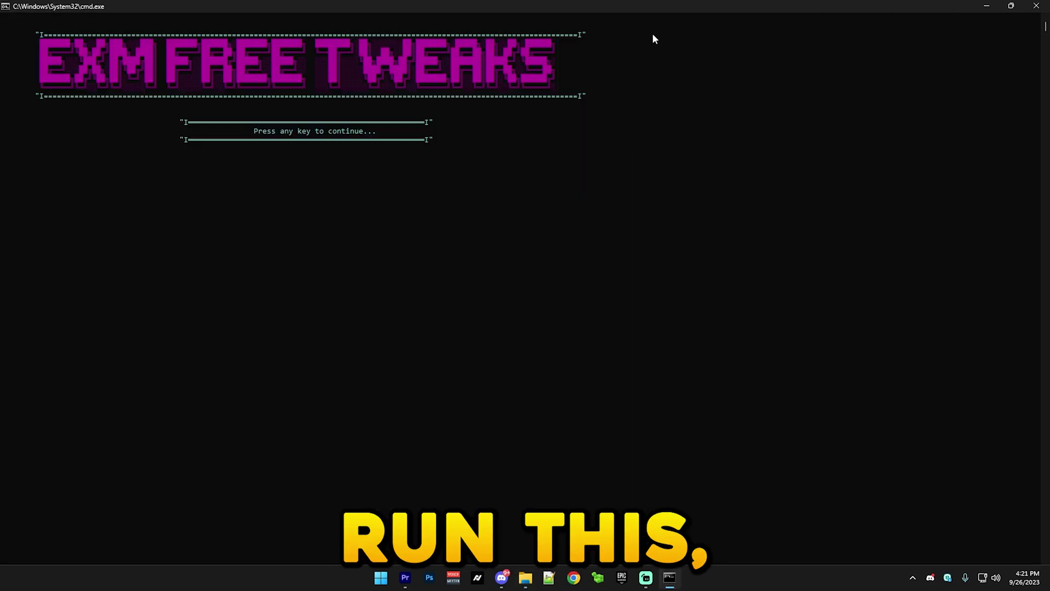
click(1036, 5)
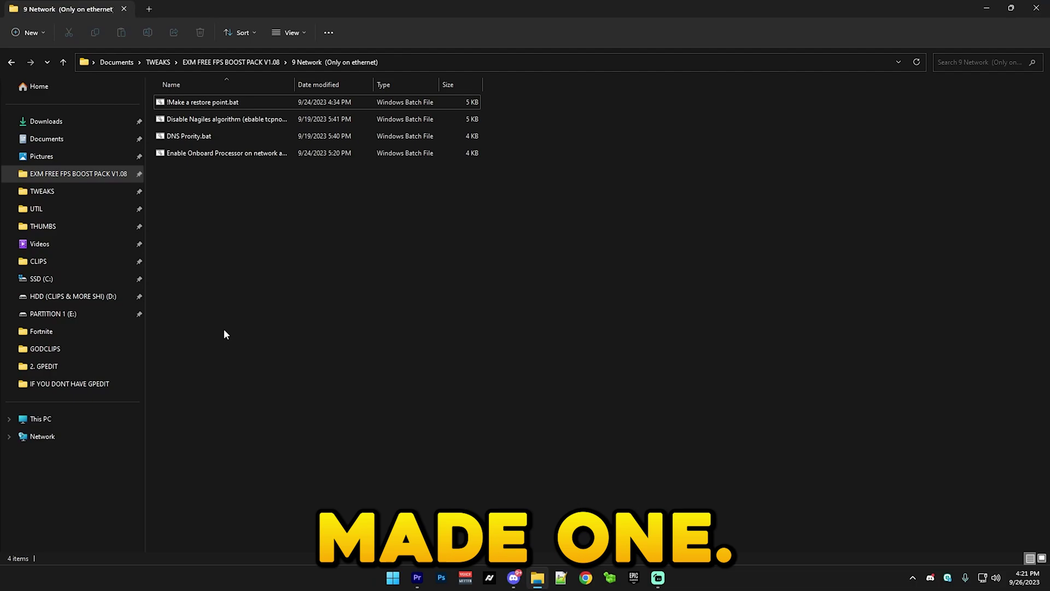
Step: Run the Disable Nagle's algorithm script as administrator
right_click(181, 121)
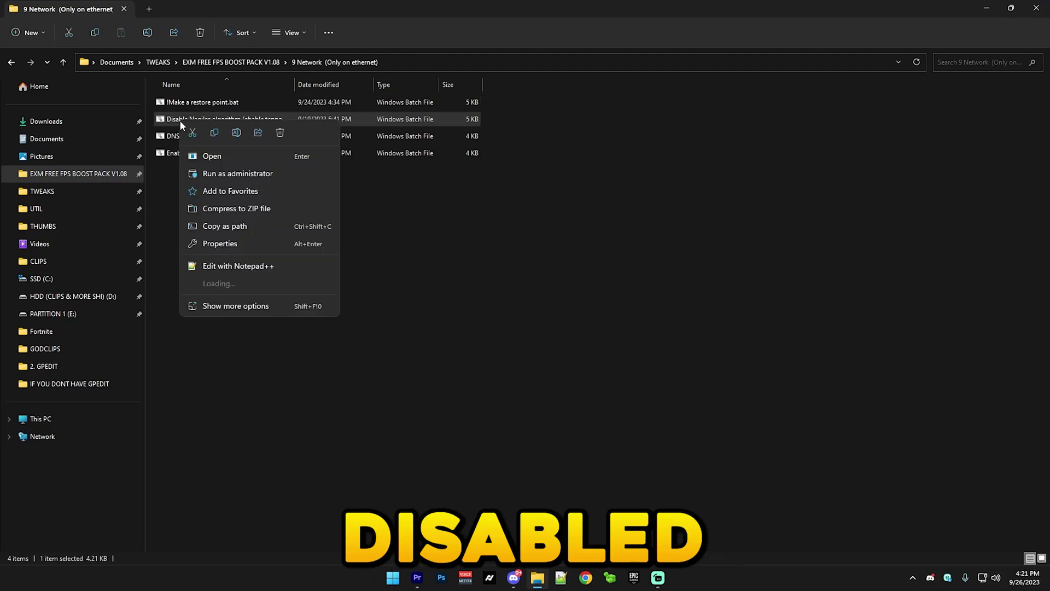
click(219, 173)
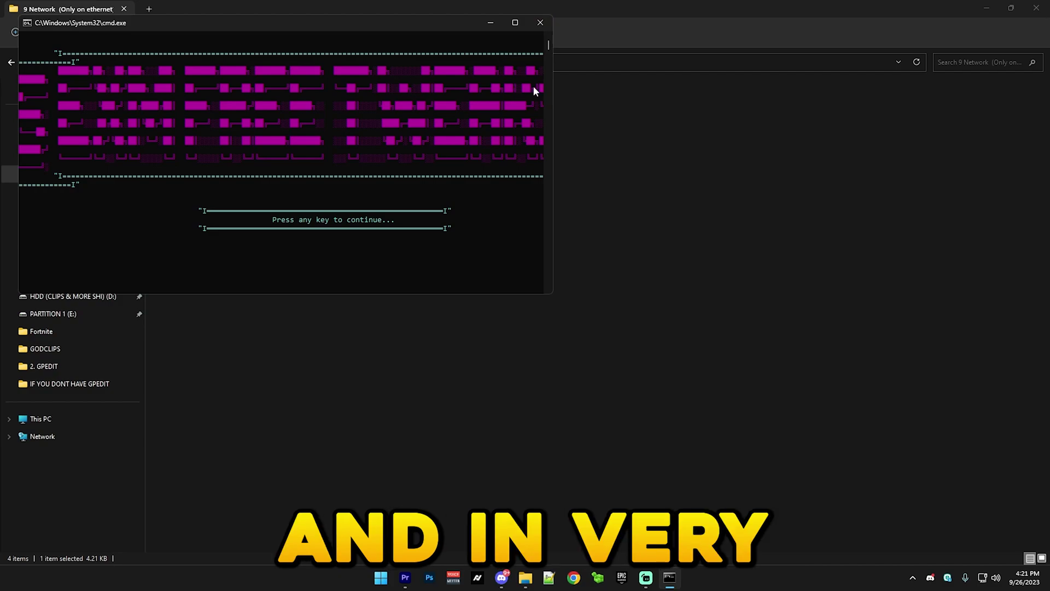
click(514, 22)
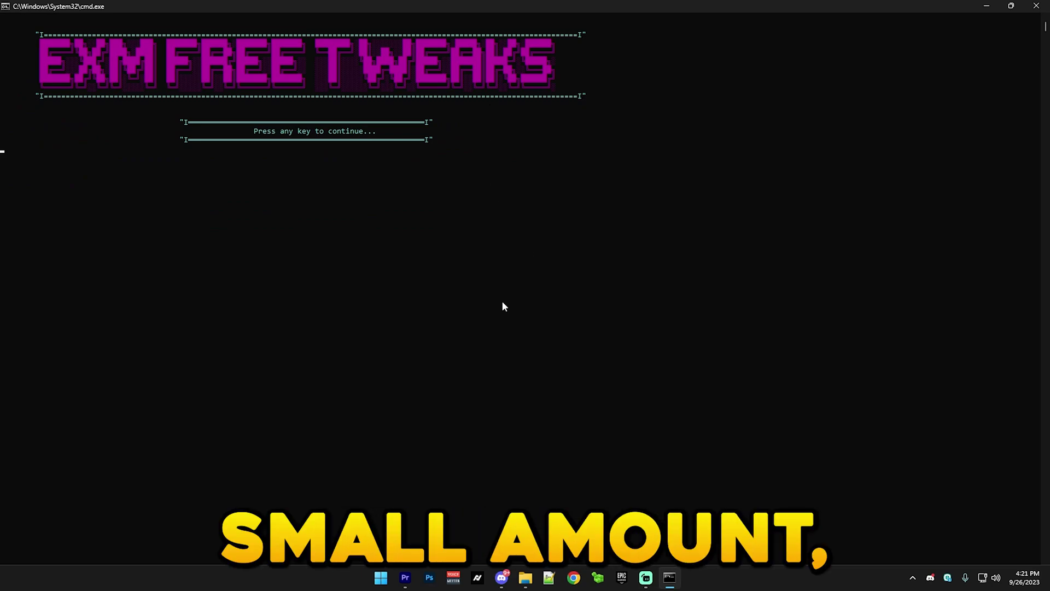
key(Return)
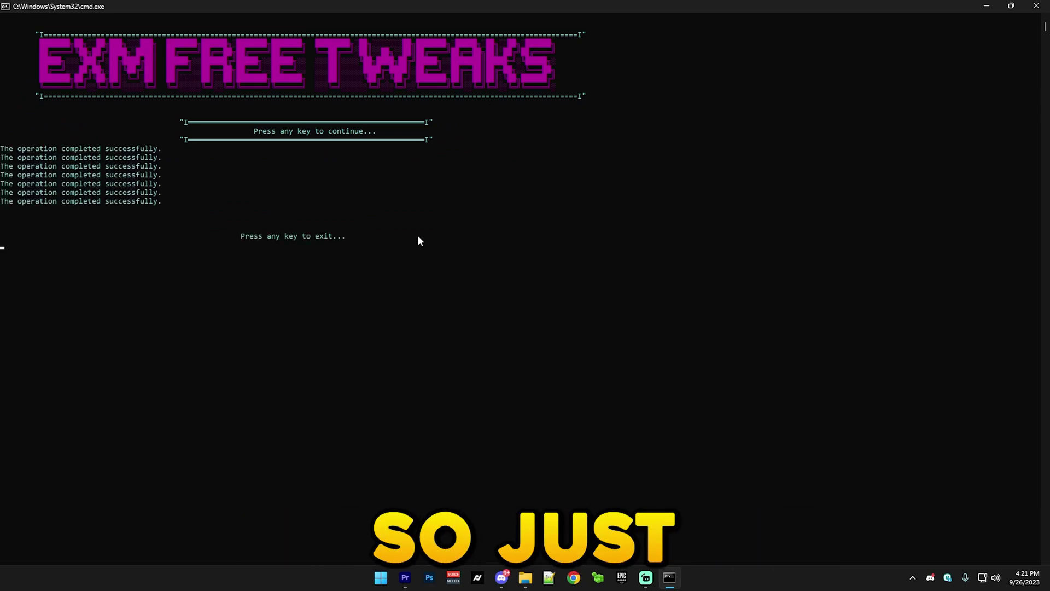
key(Return)
Step: Run the DNS Prority and Enable Onboard Processor scripts as administrator
right_click(176, 136)
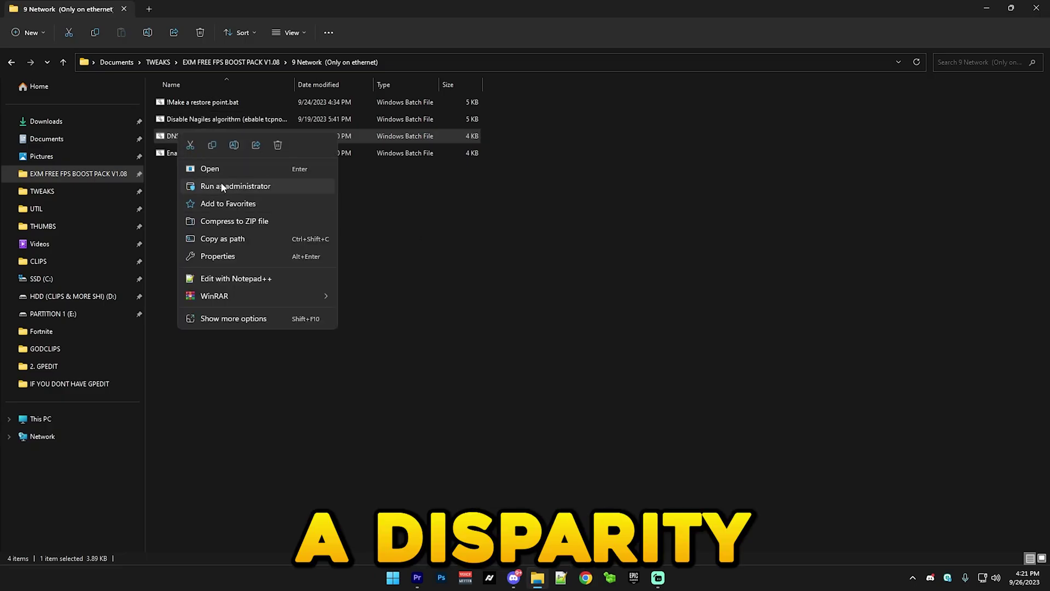
click(219, 186)
click(533, 40)
key(Return)
key(Return)
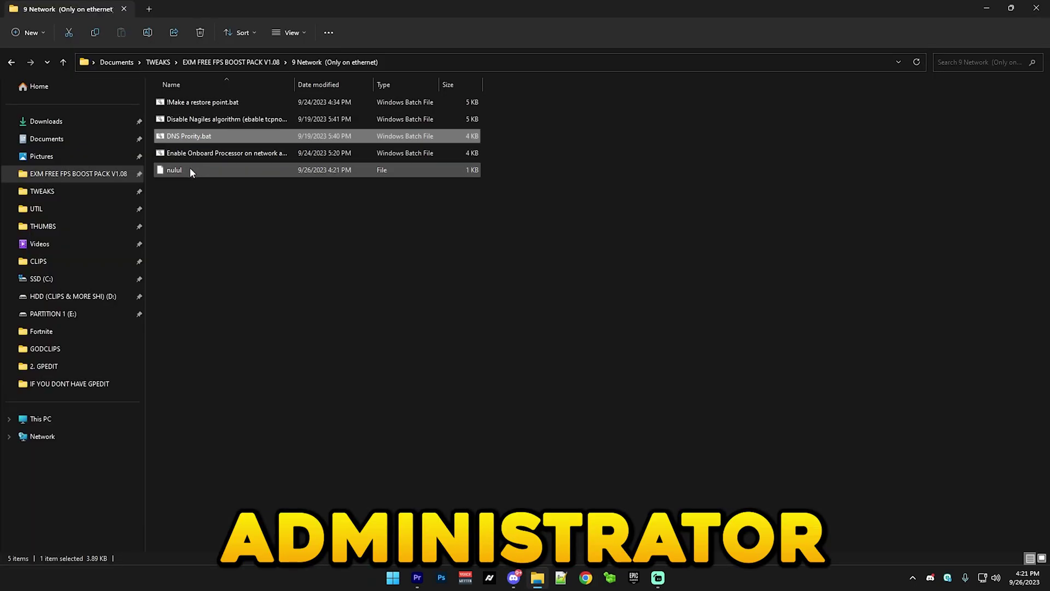
right_click(191, 155)
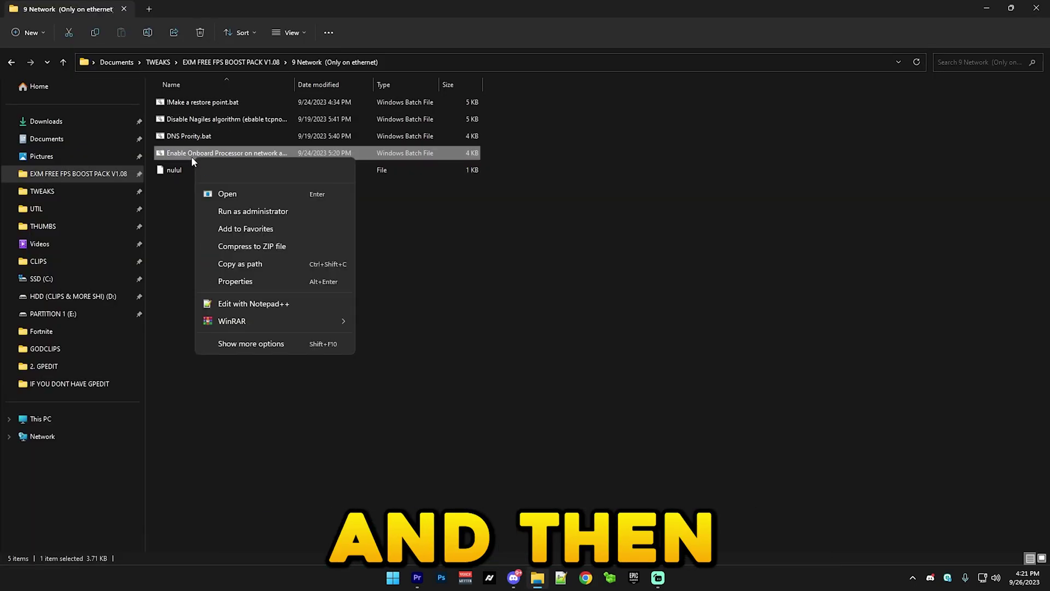
click(222, 197)
click(556, 65)
key(Return)
key(Return)
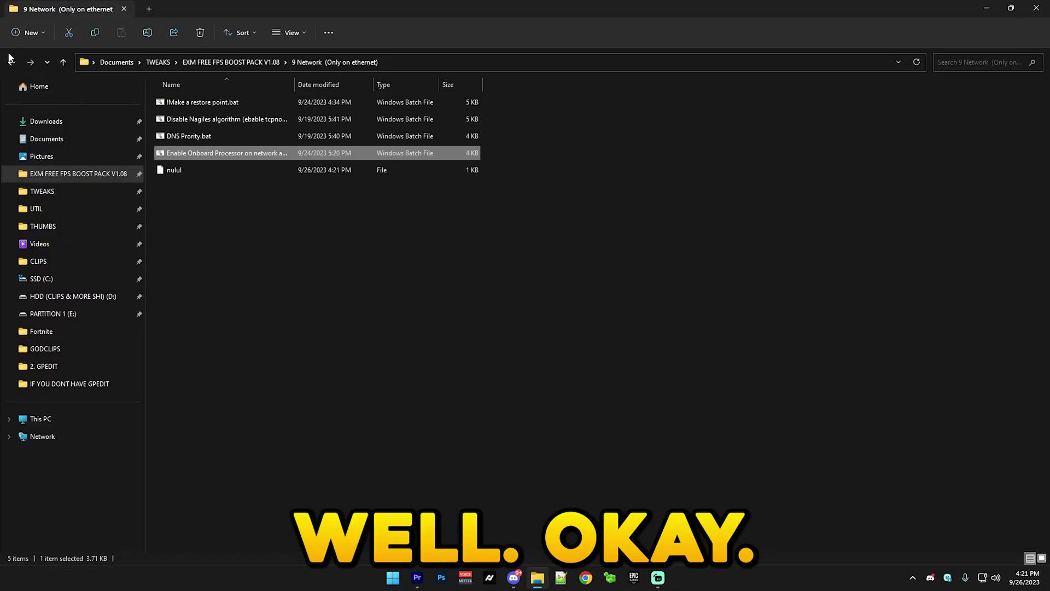
Step: Return to the EXM FREE FPS BOOST PACK V1.08 folder and bring up the Run prompt
click(119, 174)
click(261, 414)
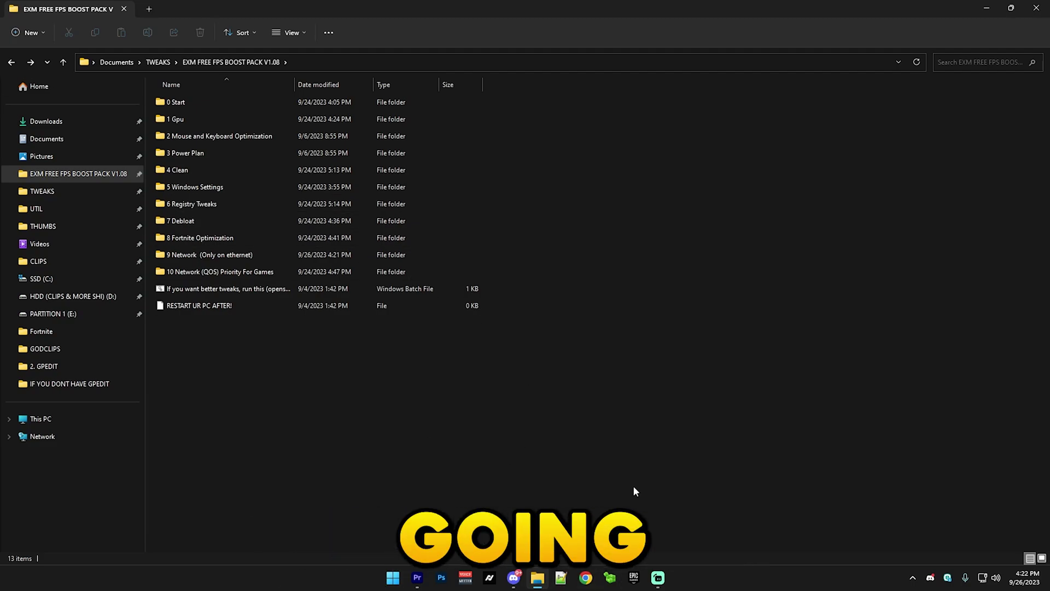
click(15, 447)
key(super+r)
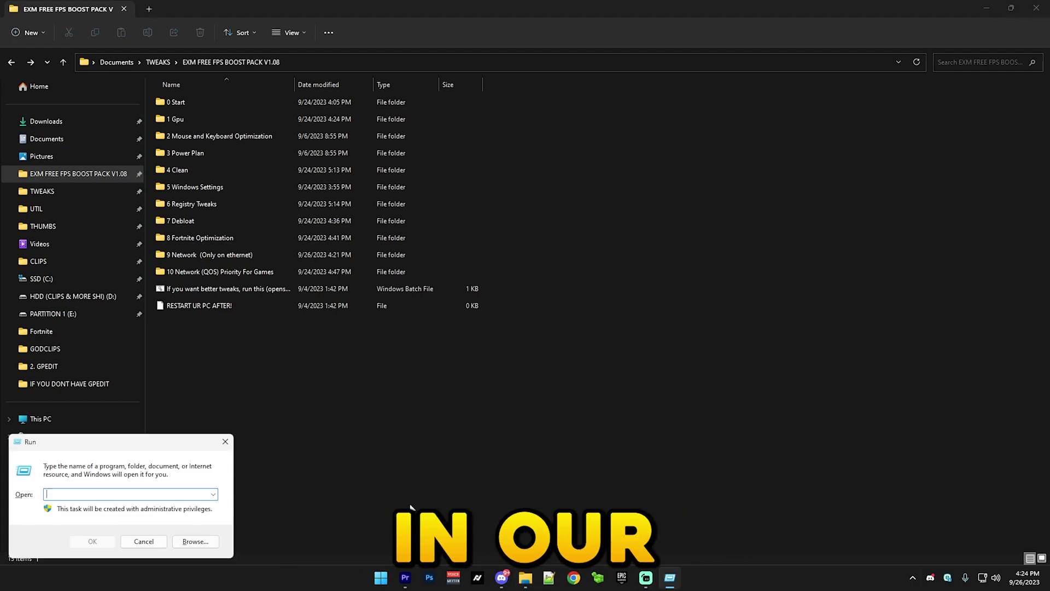
Step: Launch 'control' and reach the Intel I225-V Ethernet adapter's Advanced properties via Network and Sharing Center
text(control)
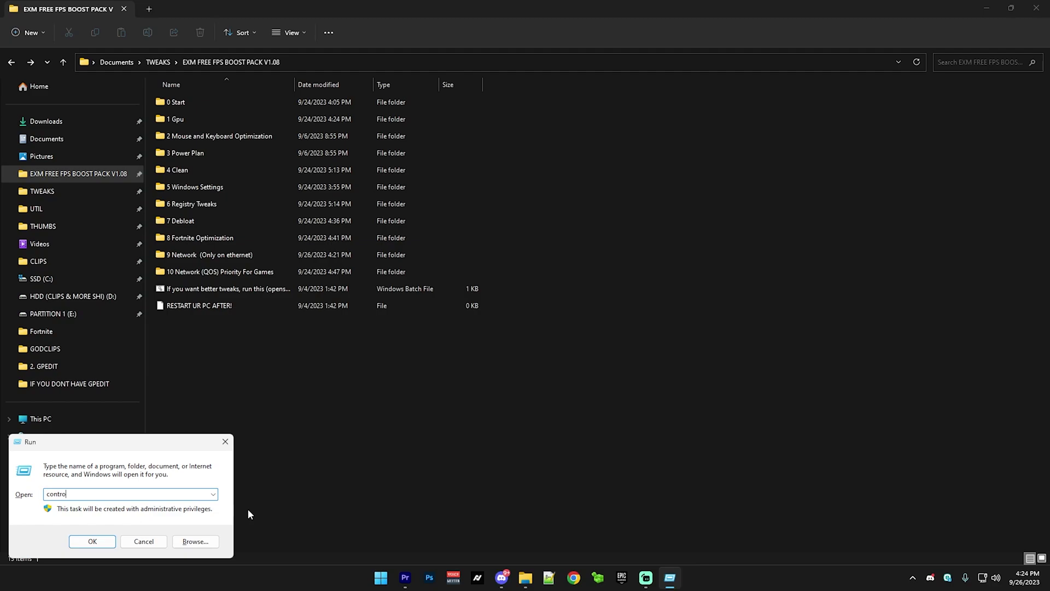
key(Return)
click(383, 248)
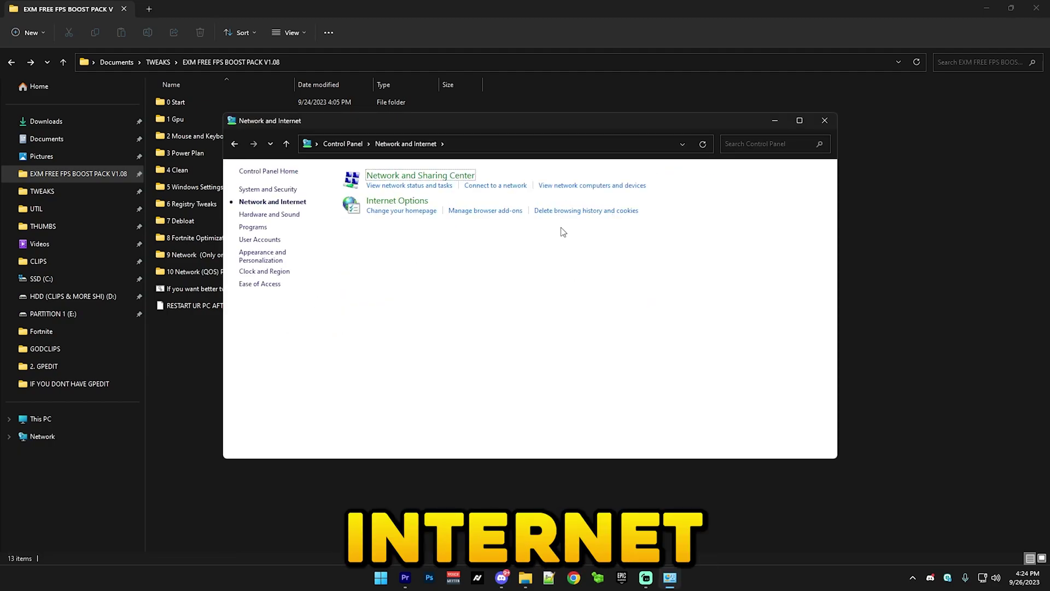
click(420, 180)
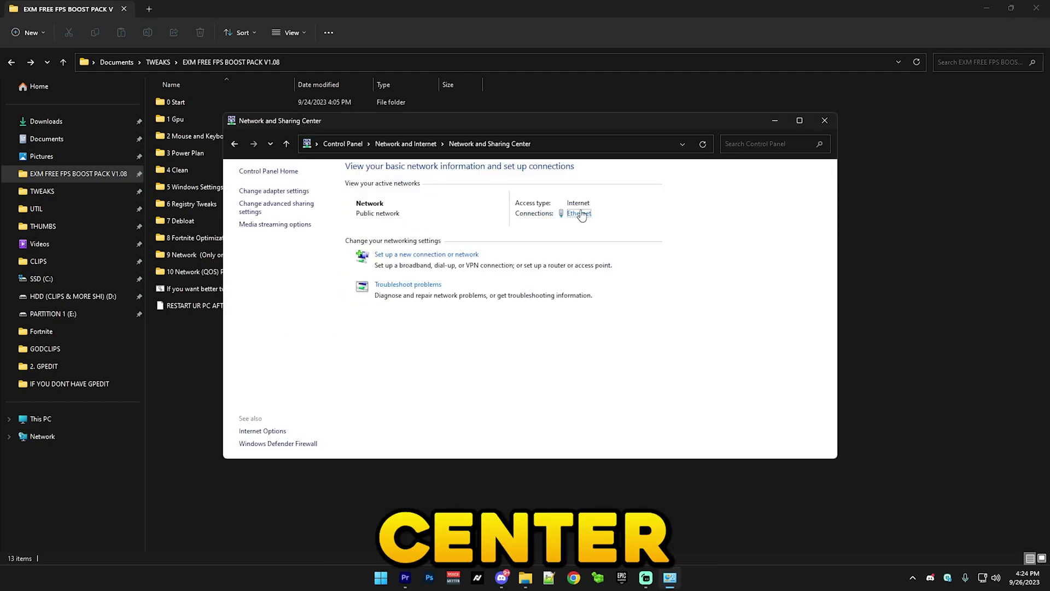
click(581, 215)
click(460, 381)
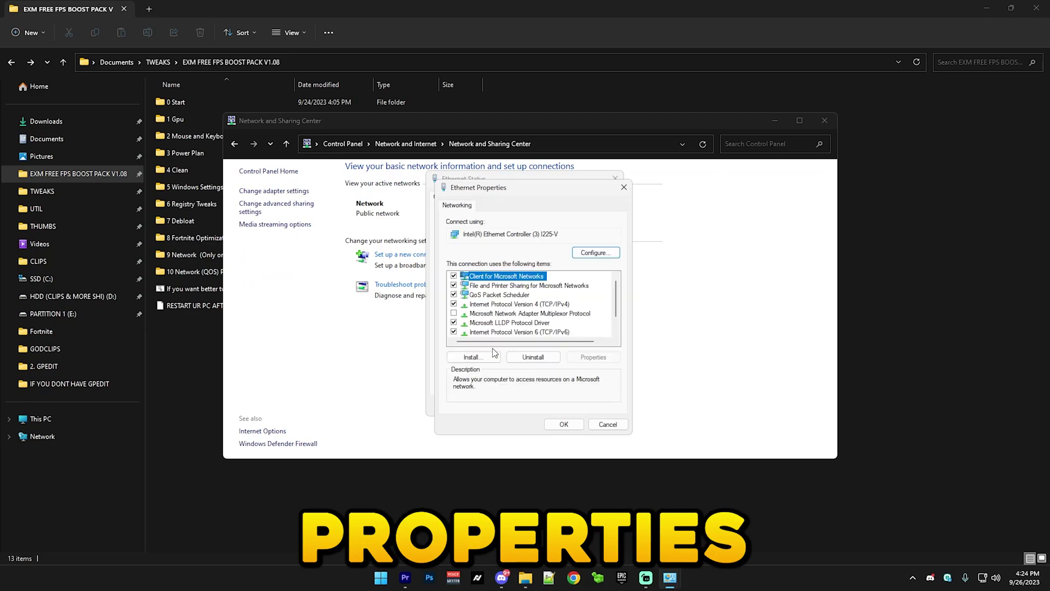
click(595, 252)
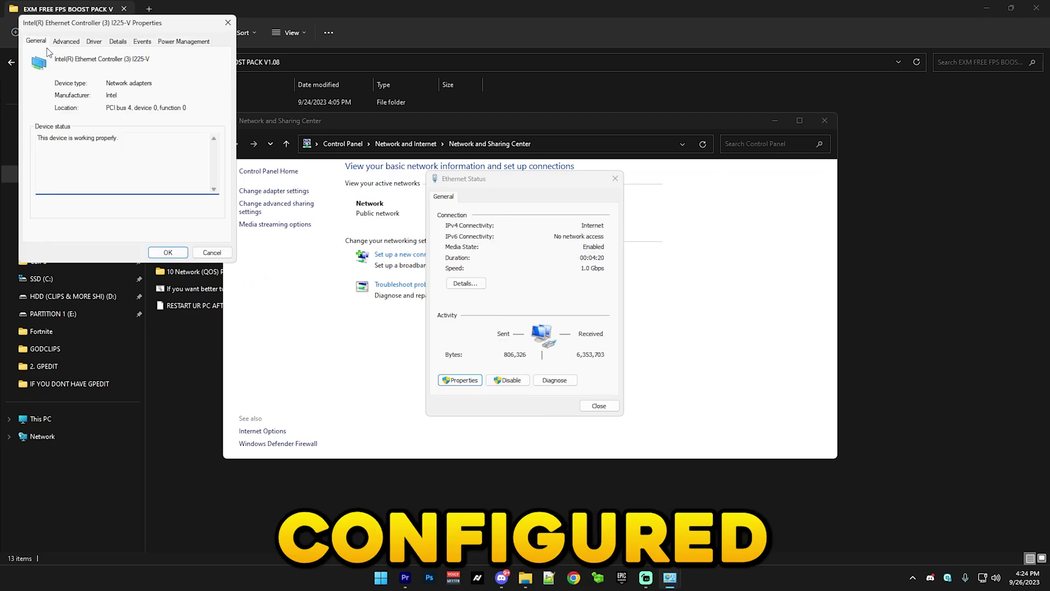
click(66, 42)
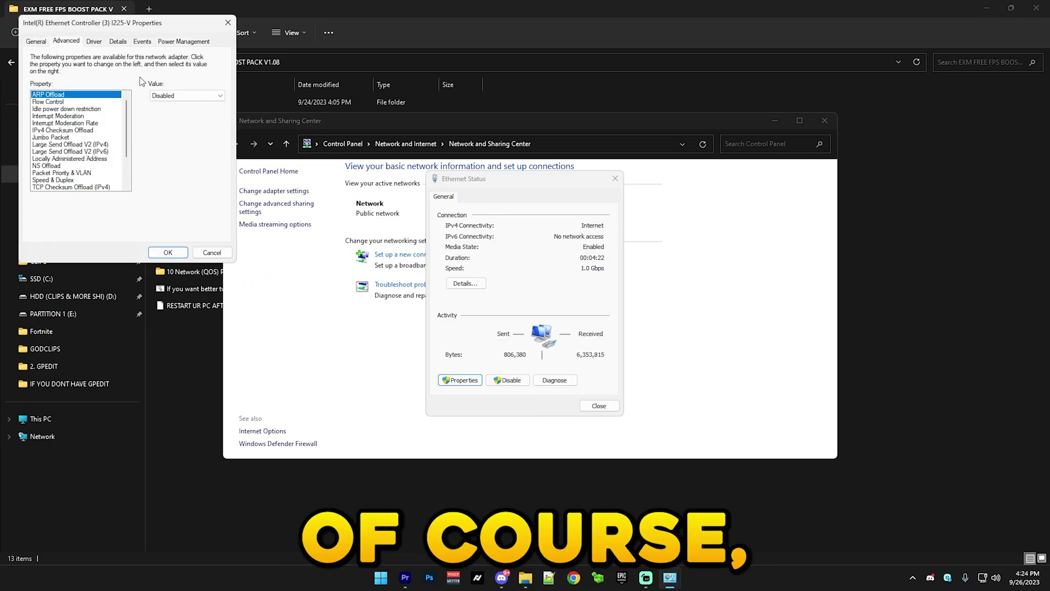
drag(106, 32, 523, 210)
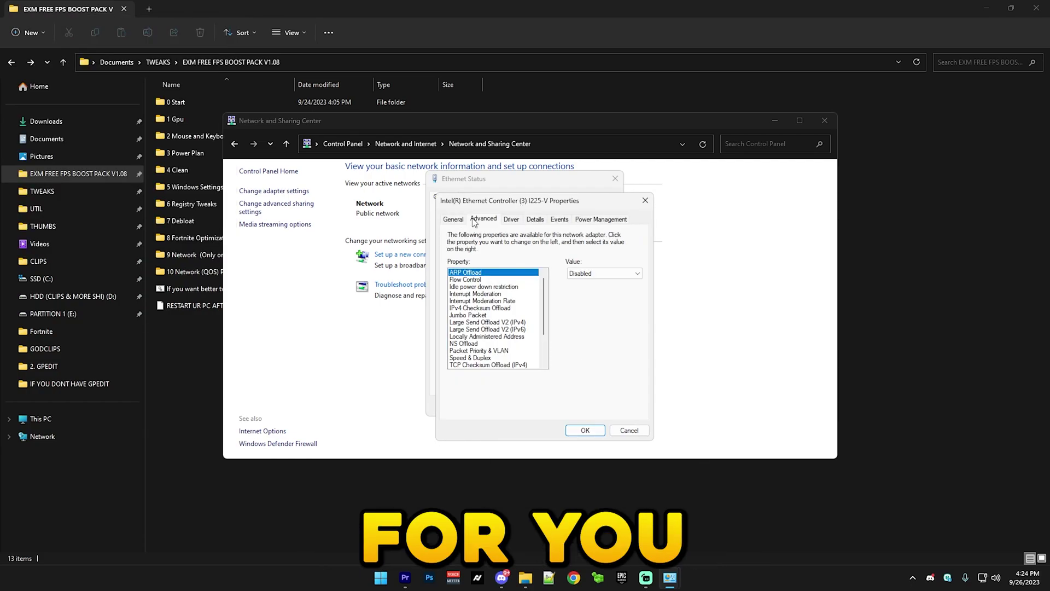
Step: Keep Idle power down restriction Disabled and set Speed & Duplex to 2.5 Gbps Full Duplex
click(468, 286)
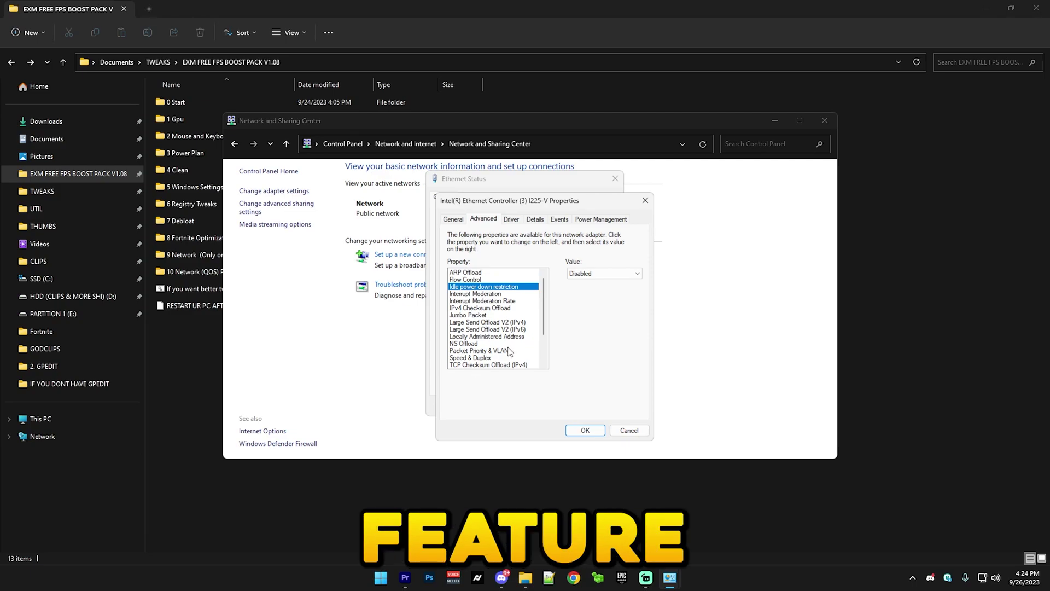
scroll(489, 342, down, 1)
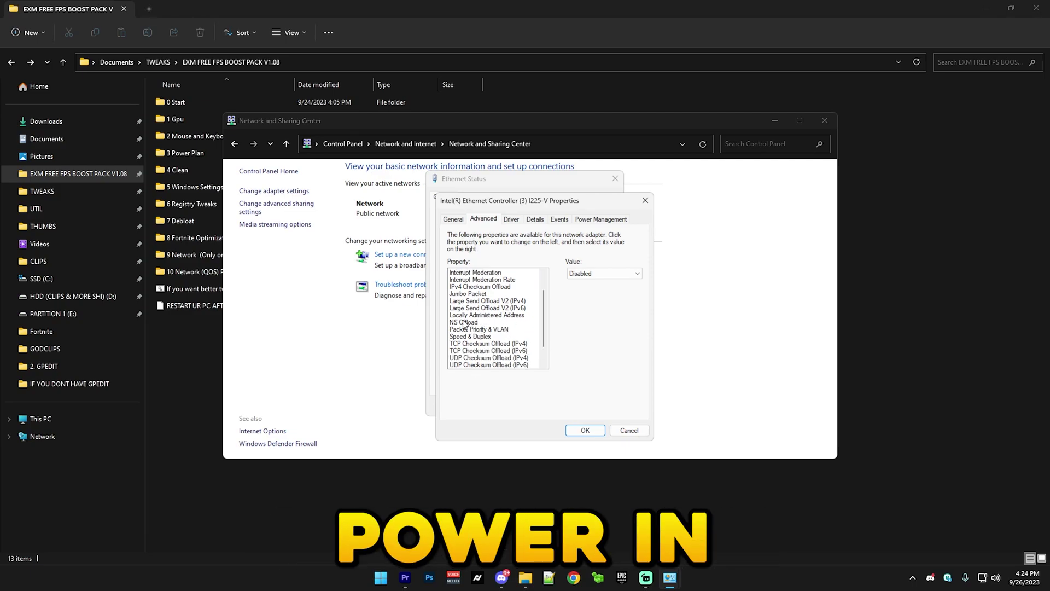
scroll(466, 323, up, 1)
click(604, 273)
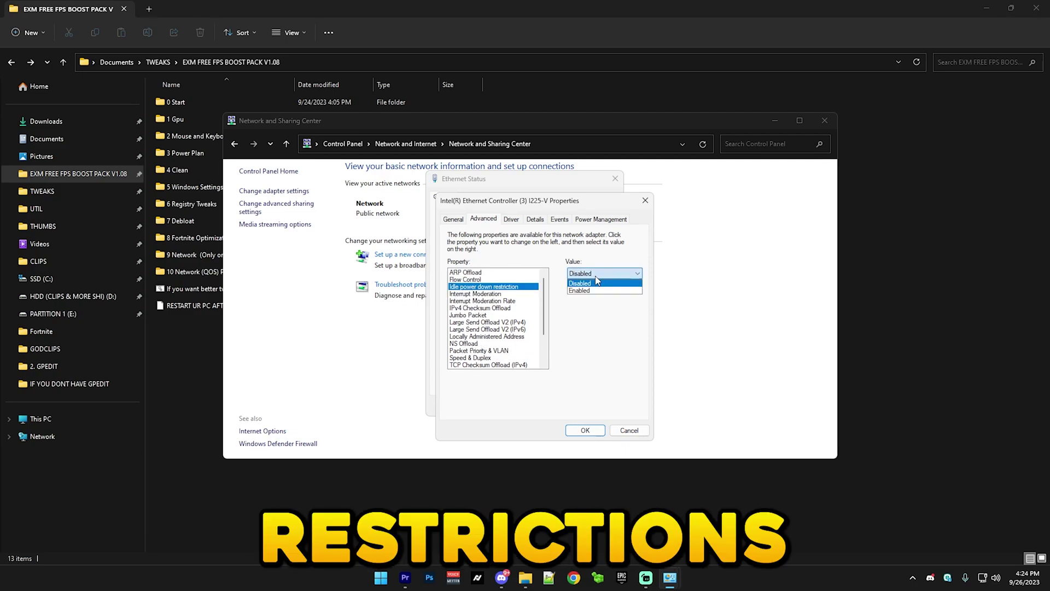
click(581, 281)
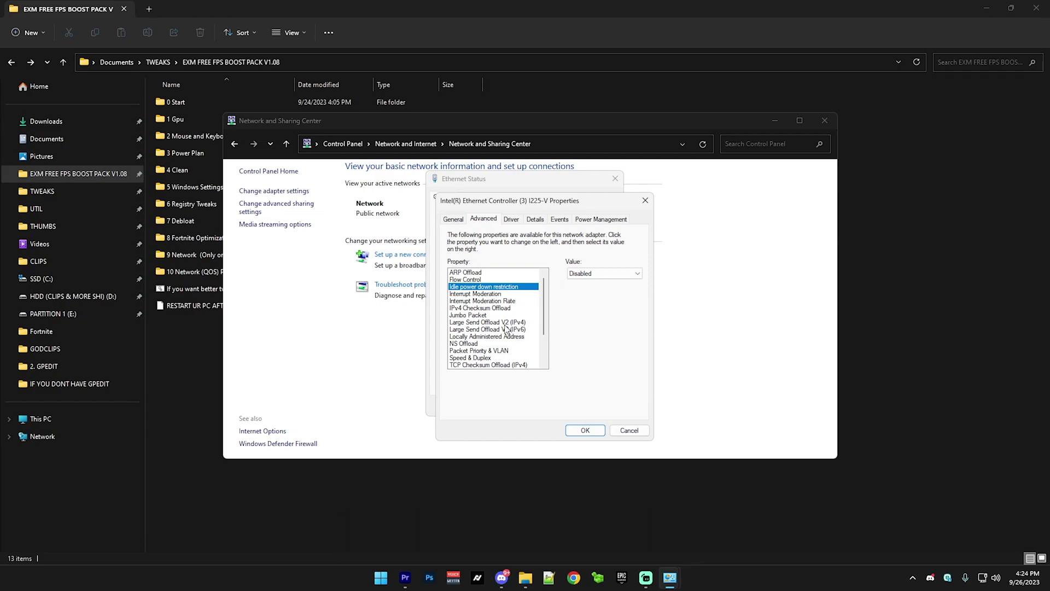
scroll(500, 336, down, 2)
click(459, 358)
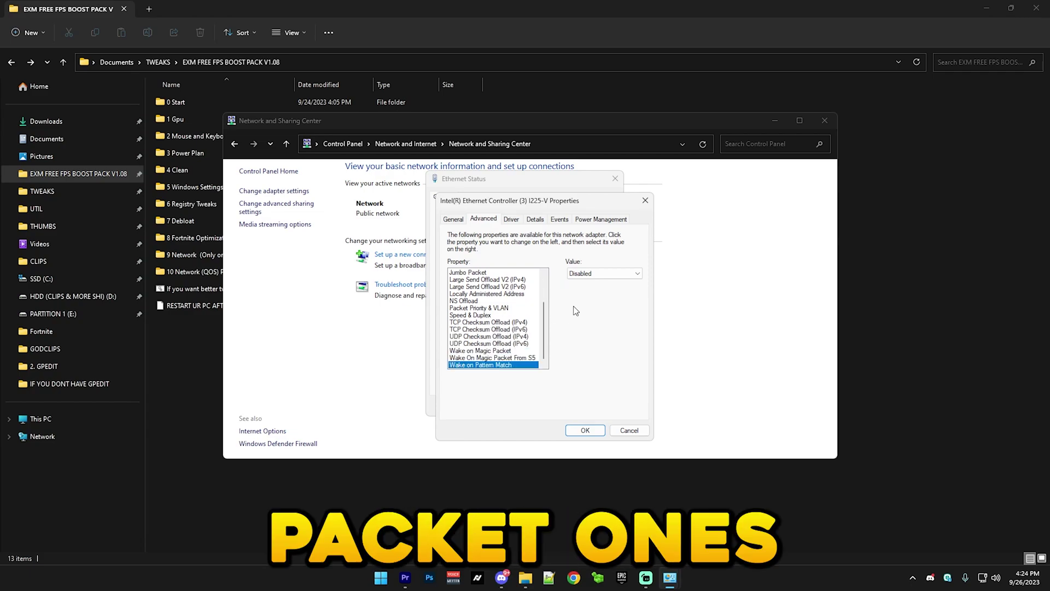
scroll(454, 363, up, 1)
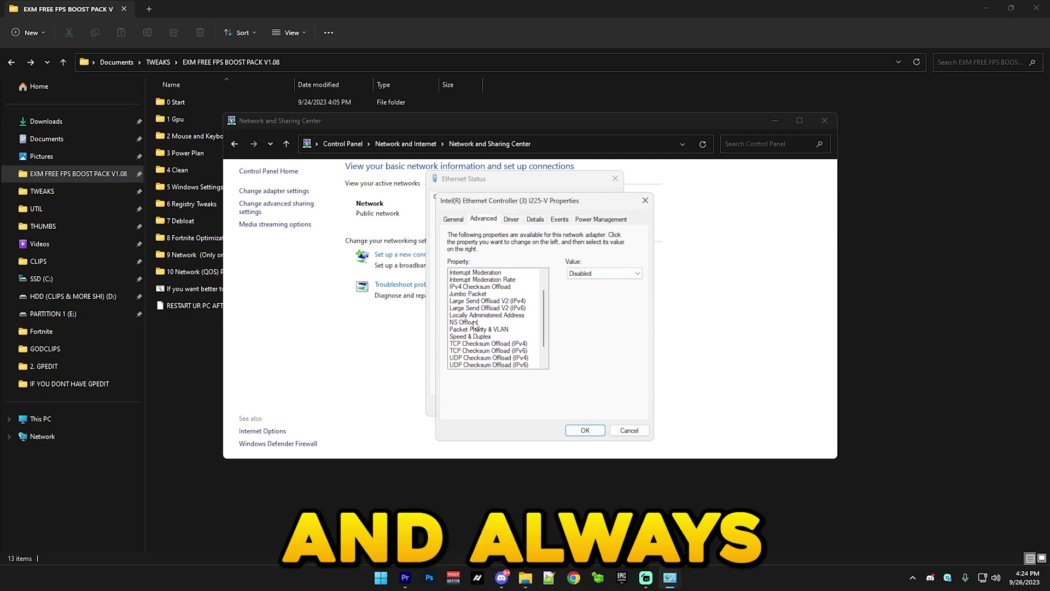
scroll(466, 324, up, 1)
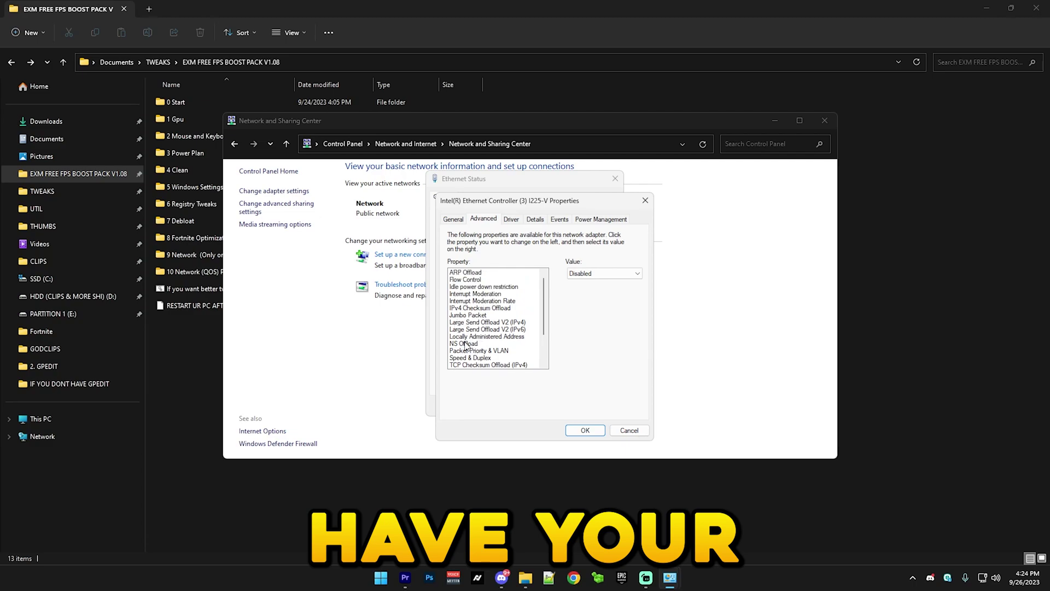
scroll(465, 317, down, 1)
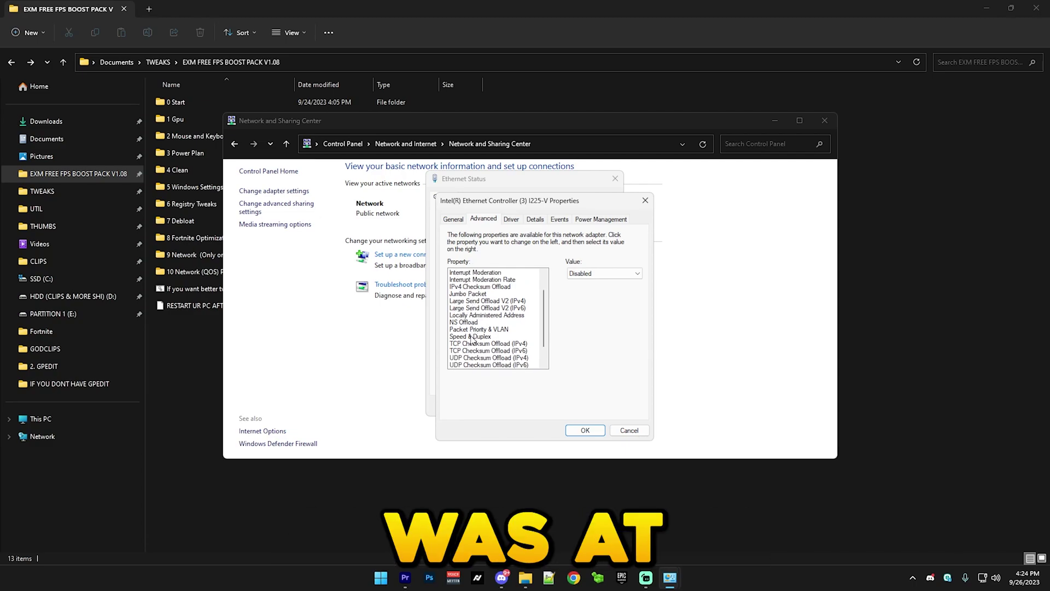
click(605, 273)
click(586, 335)
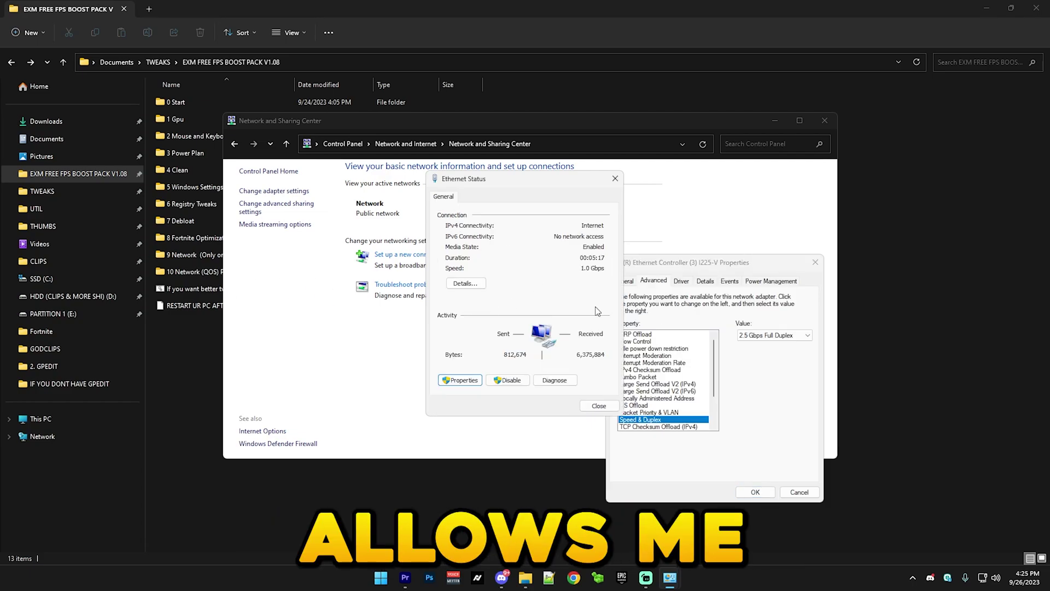
Step: Check Jumbo Packet is Disabled, confirm the adapter settings, and close the Ethernet status window
click(675, 265)
drag(711, 262, 432, 208)
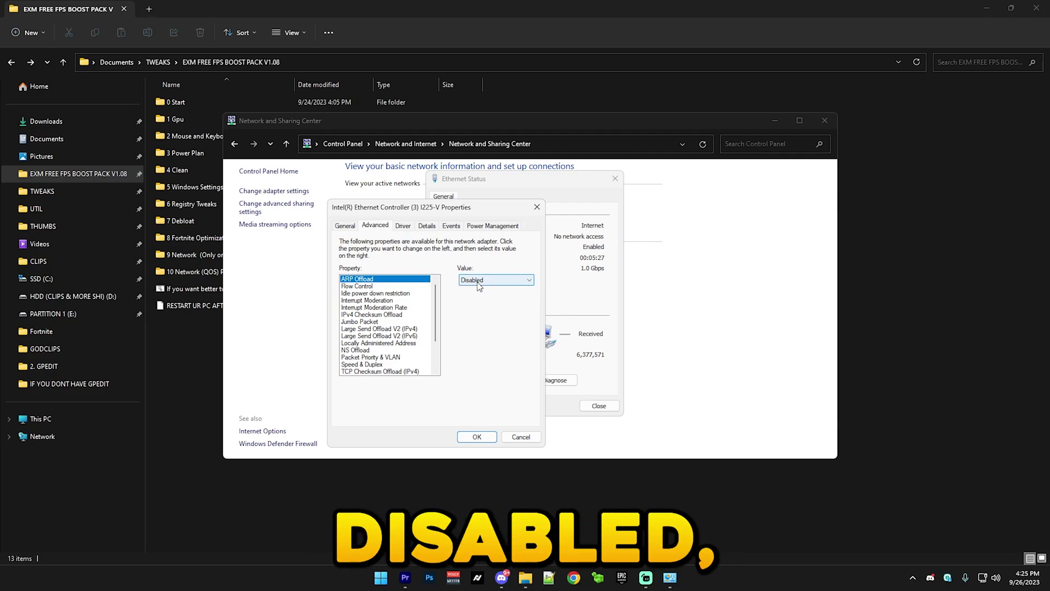
click(359, 321)
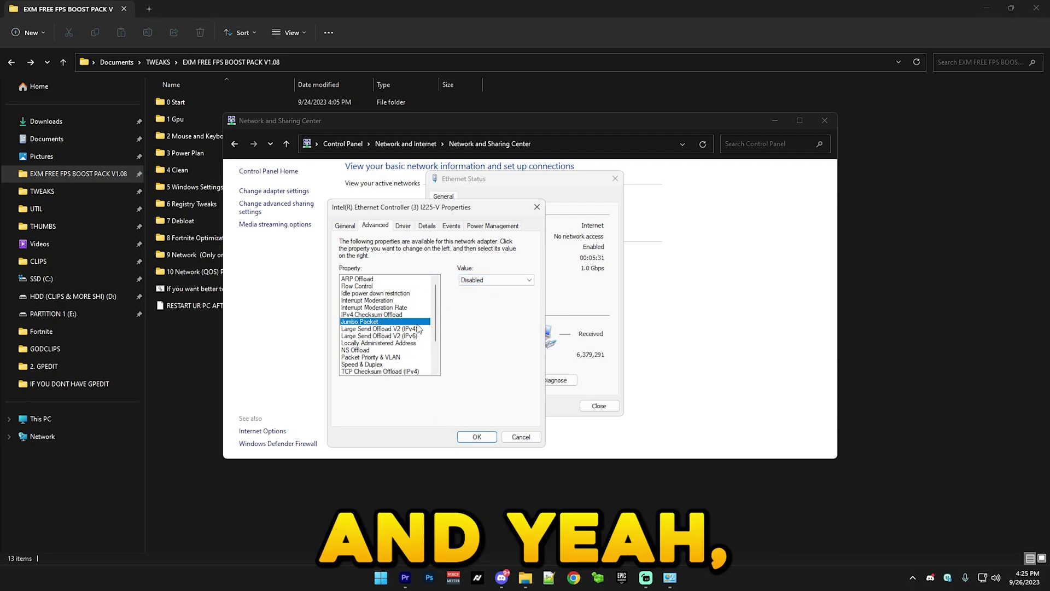
click(477, 437)
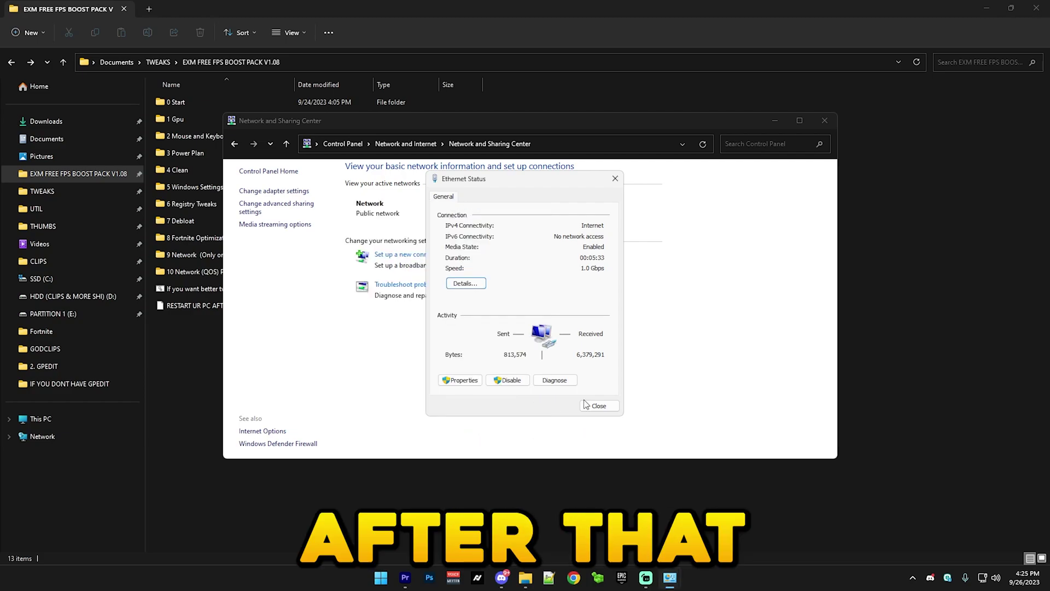
click(590, 405)
Step: Close Network and Sharing Center and open the 10 Network (QOS) Priority For Games folder
click(824, 122)
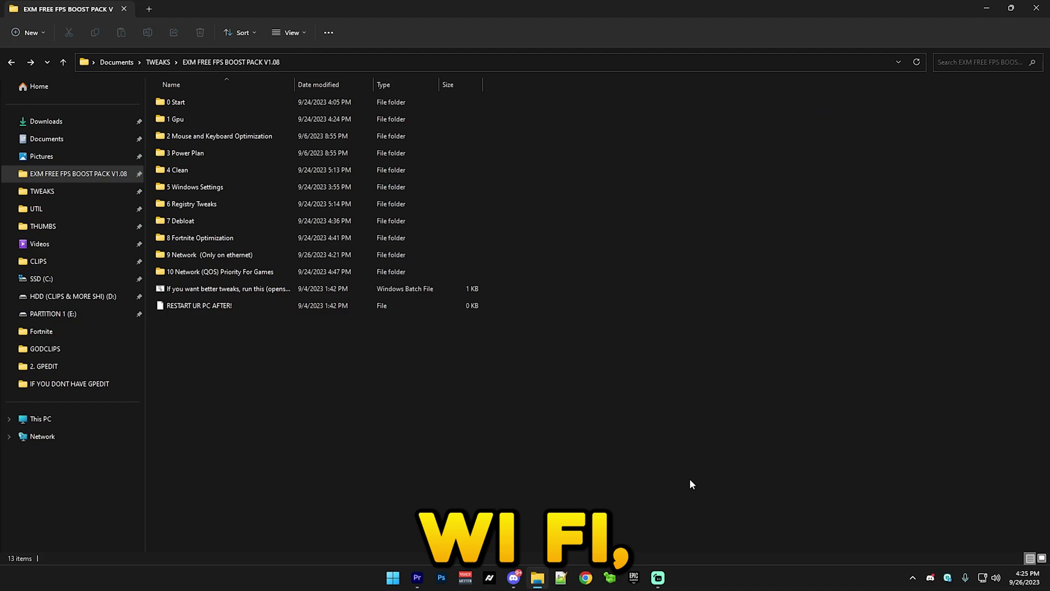
drag(684, 449, 328, 344)
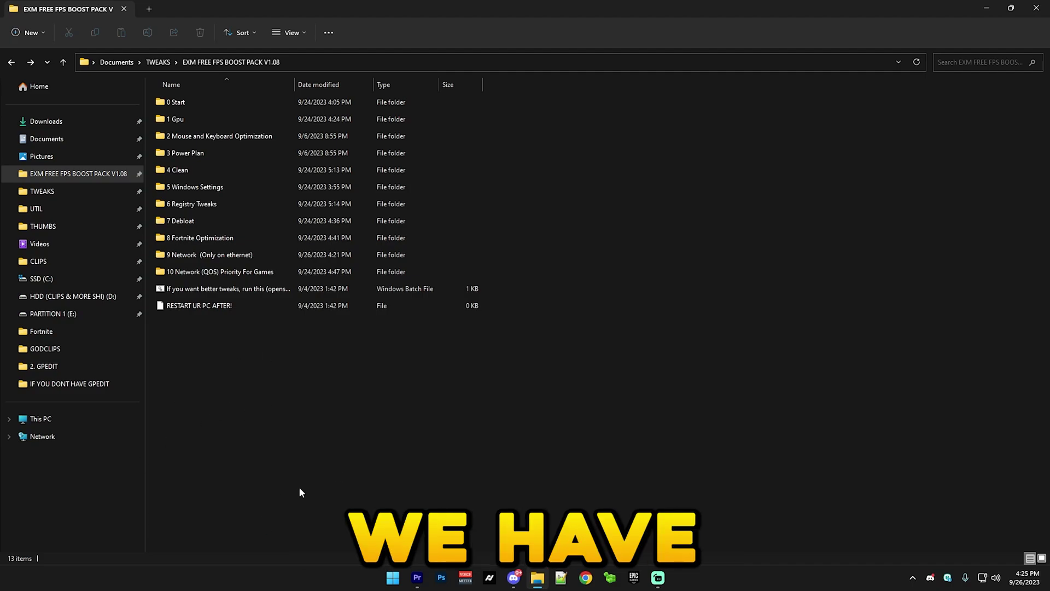
double_click(189, 277)
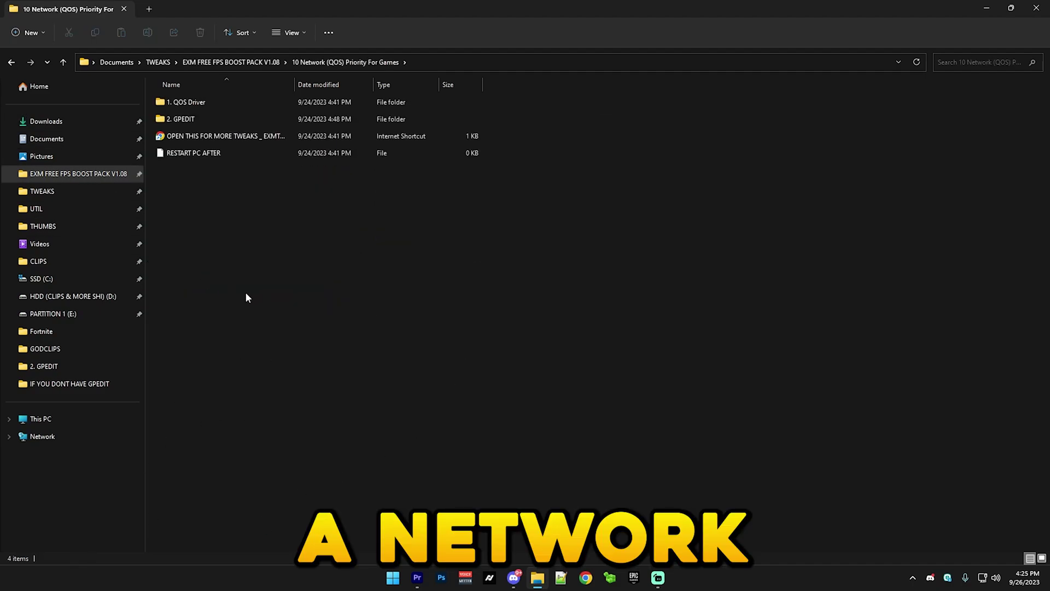
click(11, 62)
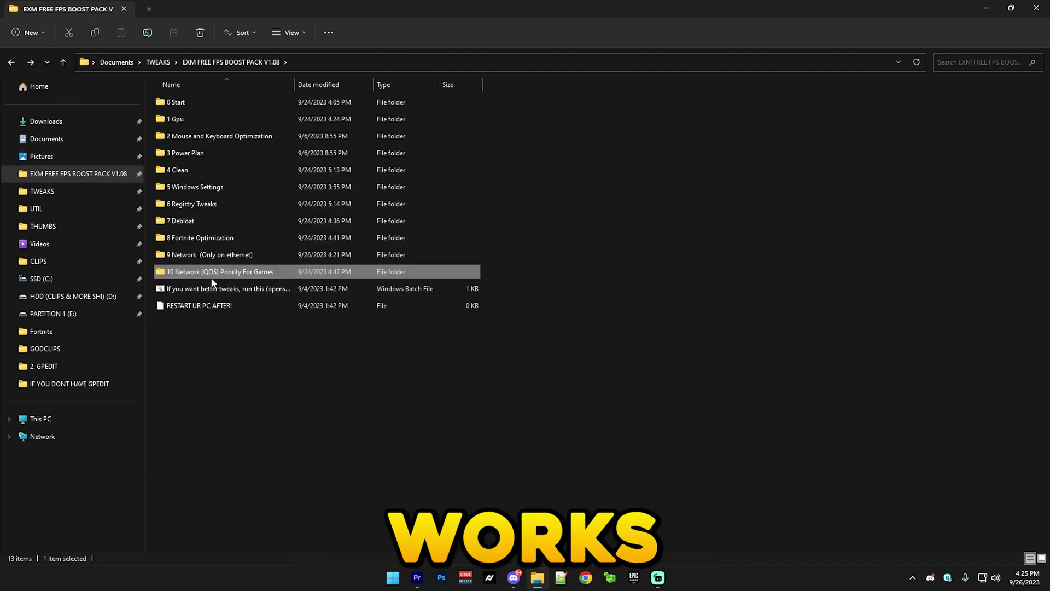
double_click(223, 272)
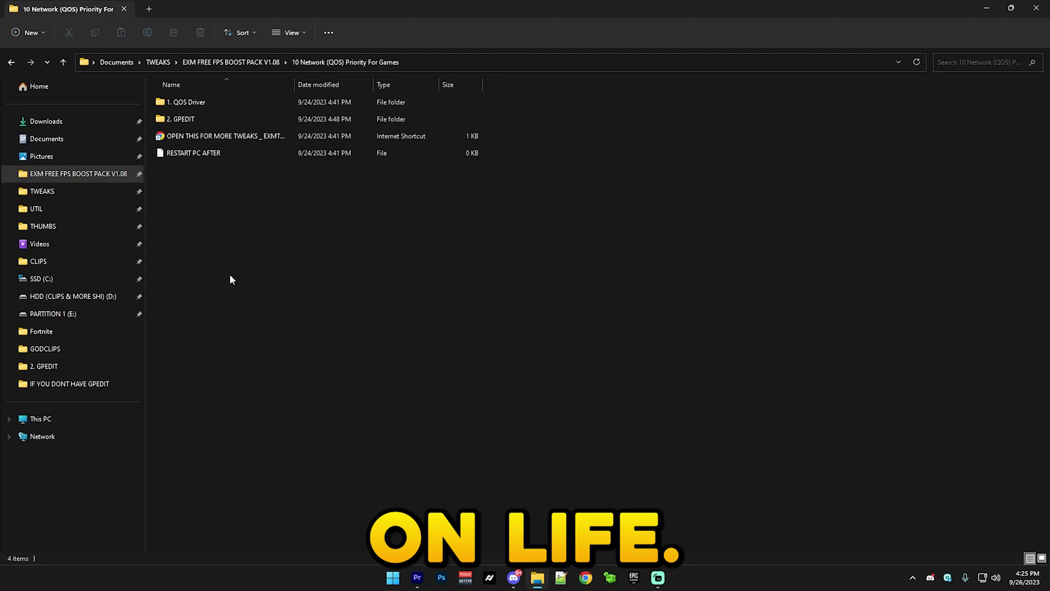
Step: Run Enable QOS Driver.bat from the 1. QOS Driver folder until it completes successfully
double_click(181, 102)
double_click(202, 110)
click(528, 38)
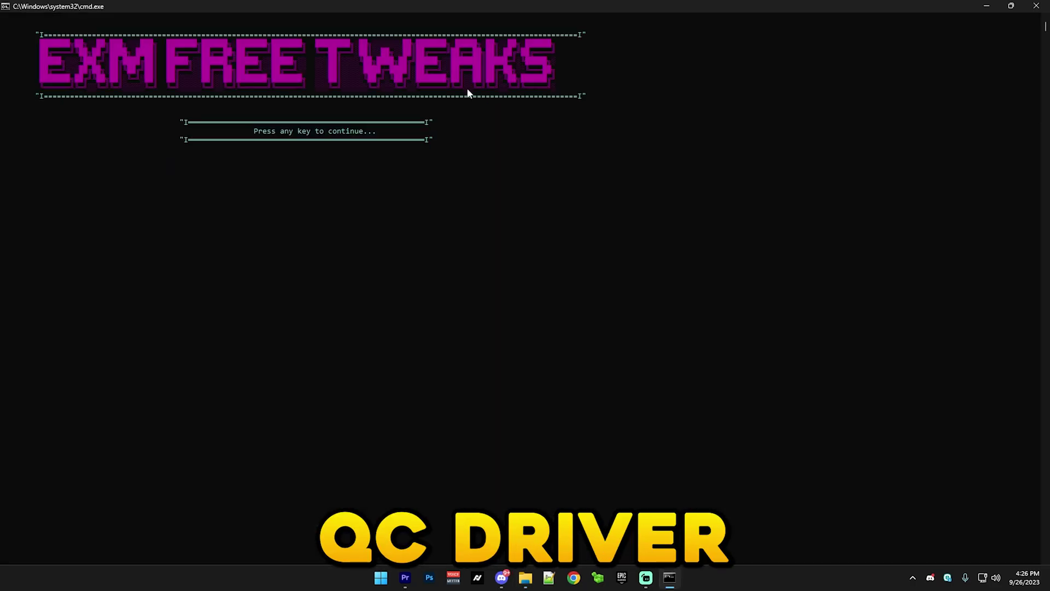
key(Return)
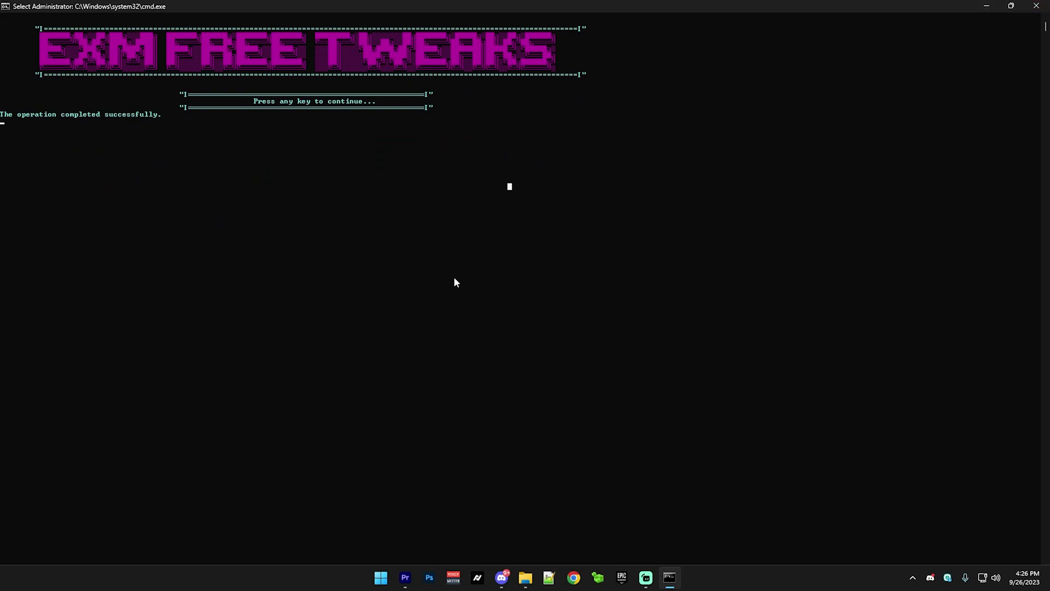
key(Return)
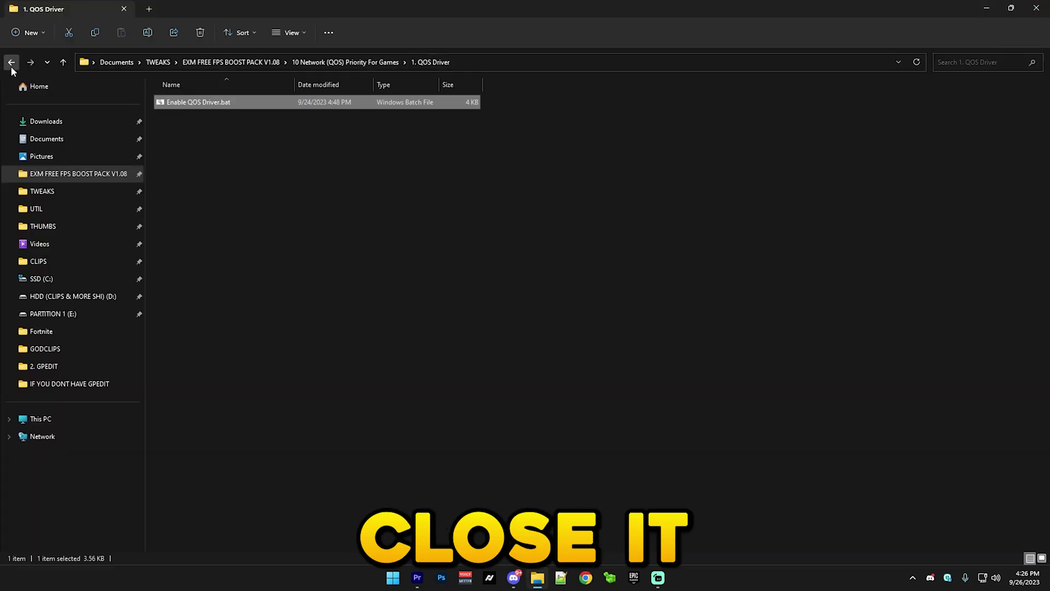
Step: Test Open GPEDIT.bat in the 2. GPEDIT folder, then close the policy editor
key(alt+Left)
double_click(178, 119)
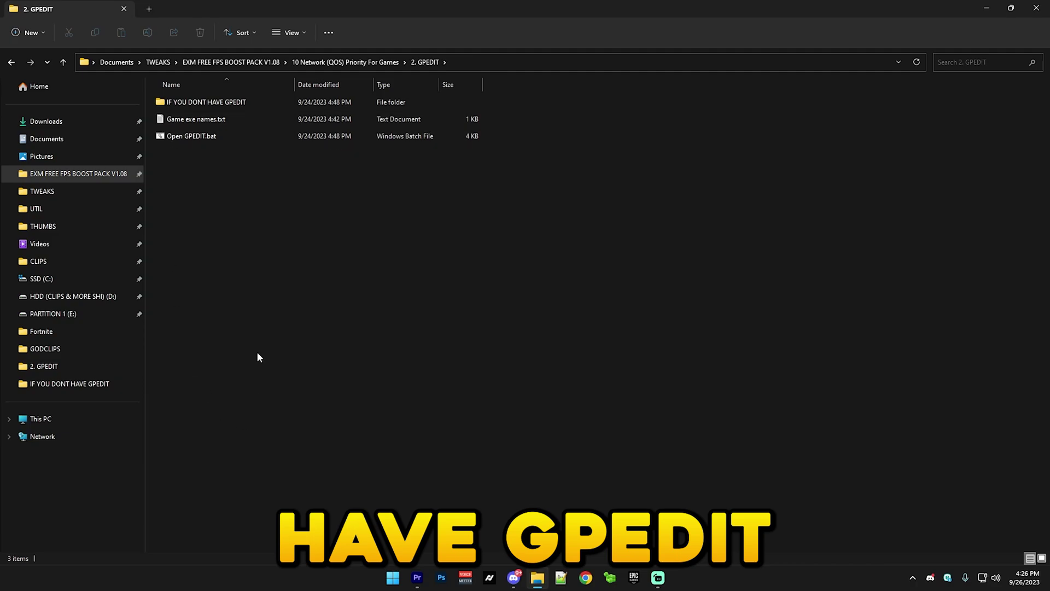
double_click(187, 137)
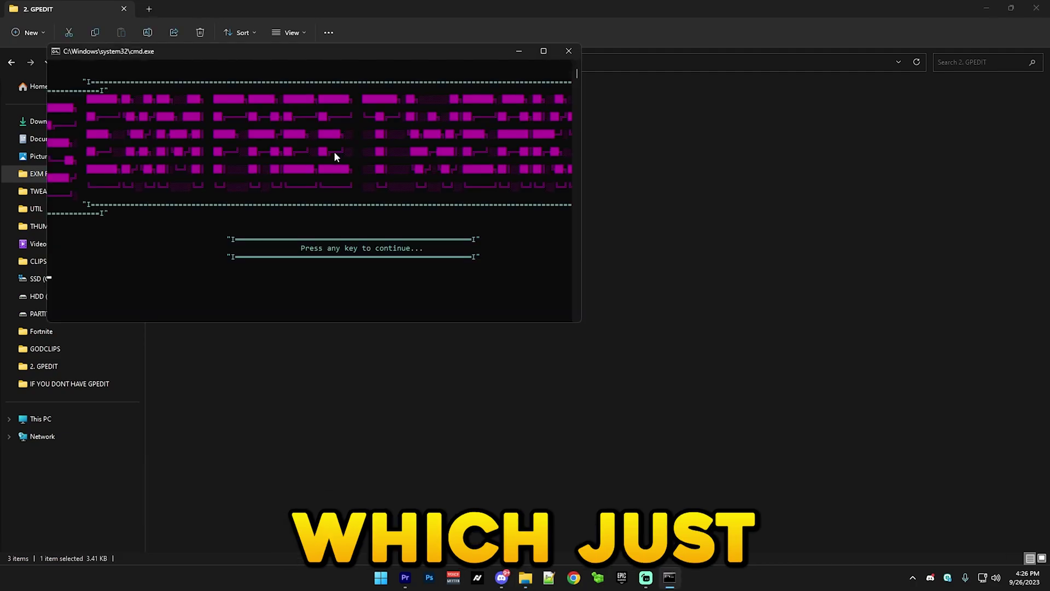
click(544, 52)
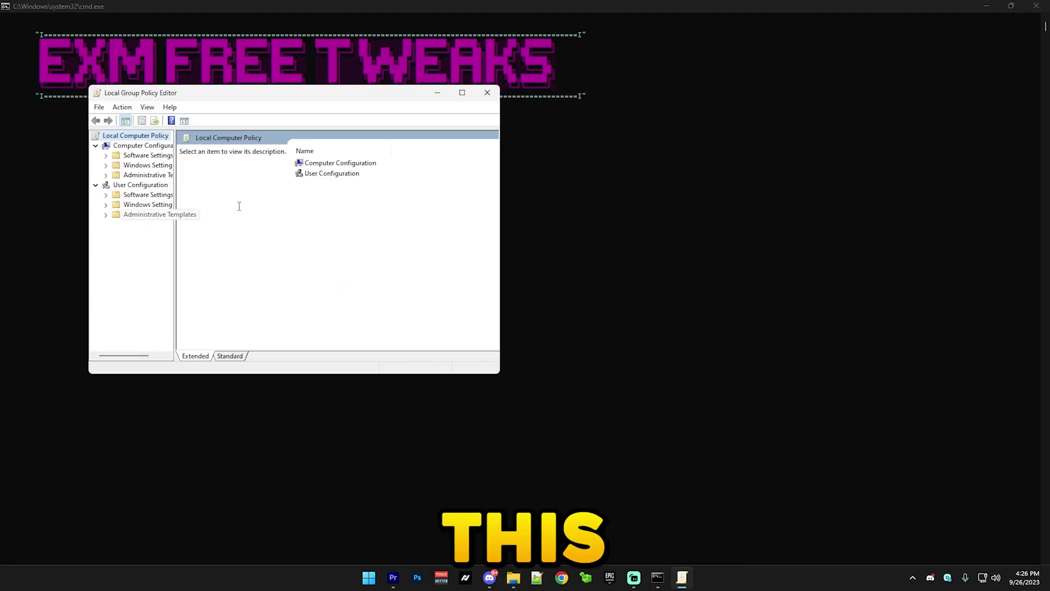
click(487, 92)
Step: Copy all the commands from Enable GPEDIT Commands.txt in the IF YOU DONT HAVE GPEDIT folder
click(1036, 5)
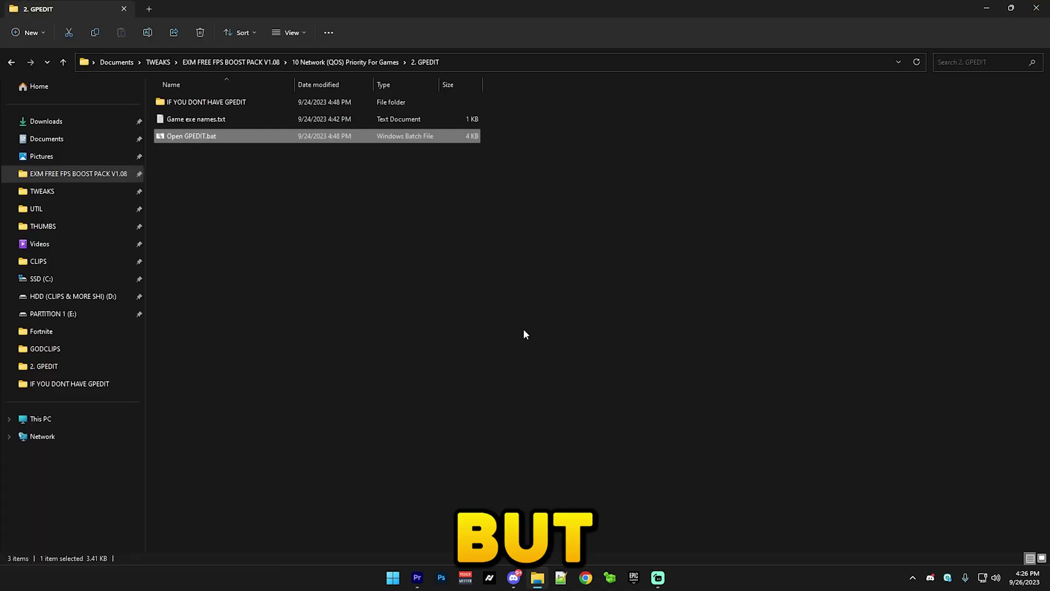
double_click(183, 103)
double_click(180, 120)
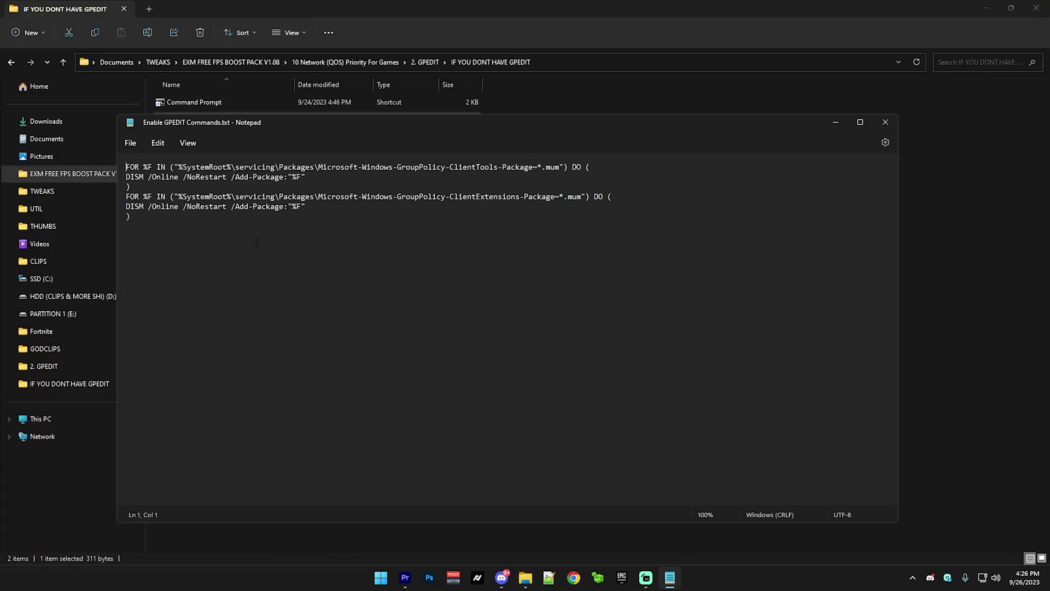
key(ctrl+a)
key(ctrl+c)
click(886, 122)
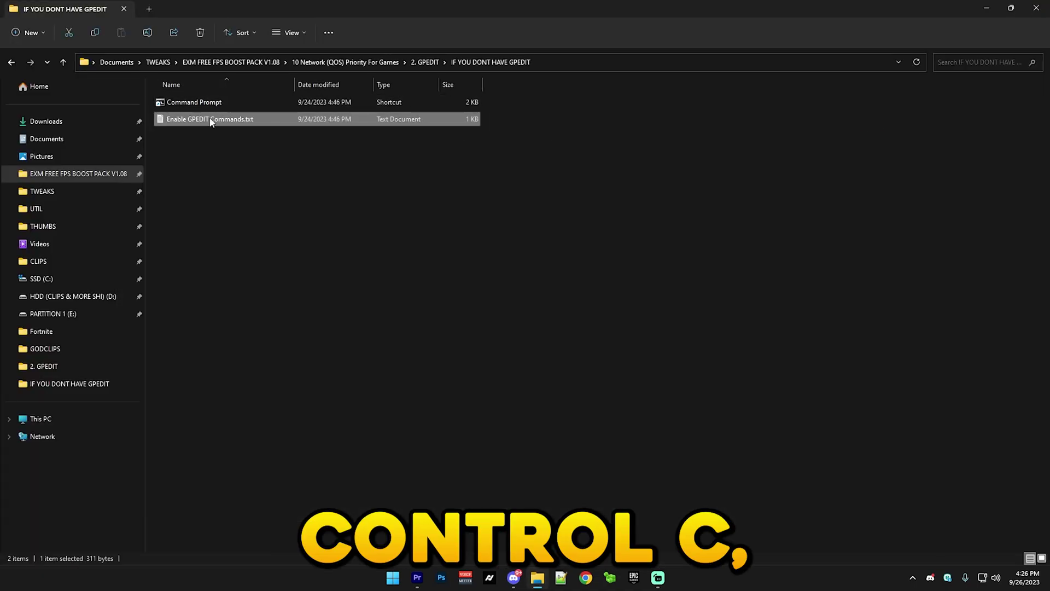
Step: Paste the commands into an administrator Command Prompt to start the DISM install, then return to 2. GPEDIT
right_click(189, 103)
click(242, 154)
key(ctrl+v)
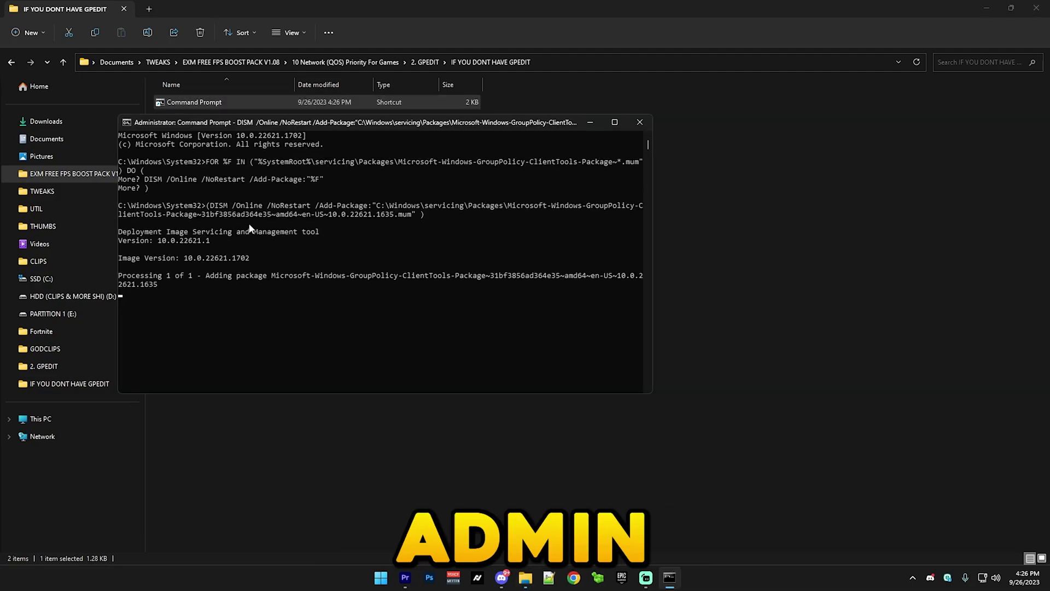
click(639, 122)
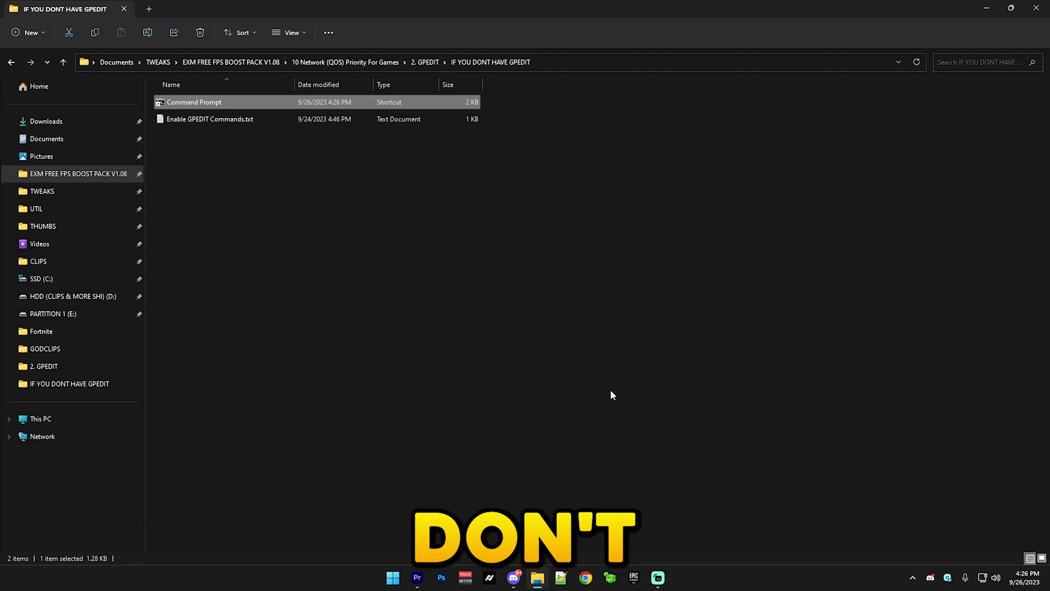
click(11, 61)
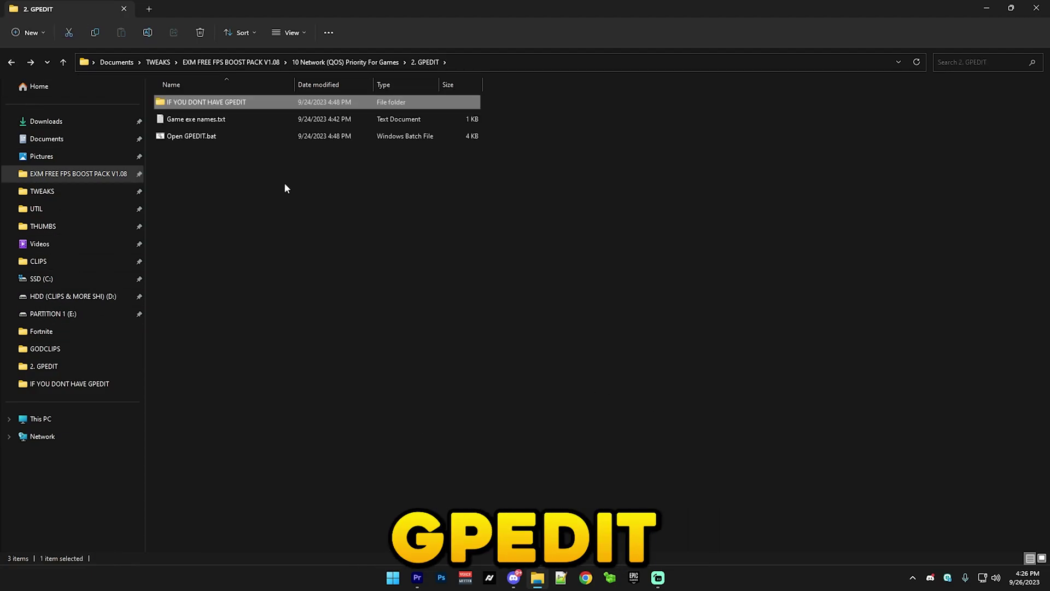
Step: Open the policy editor as administrator and delete the existing Fortnite policy under Policy-based QoS
right_click(185, 139)
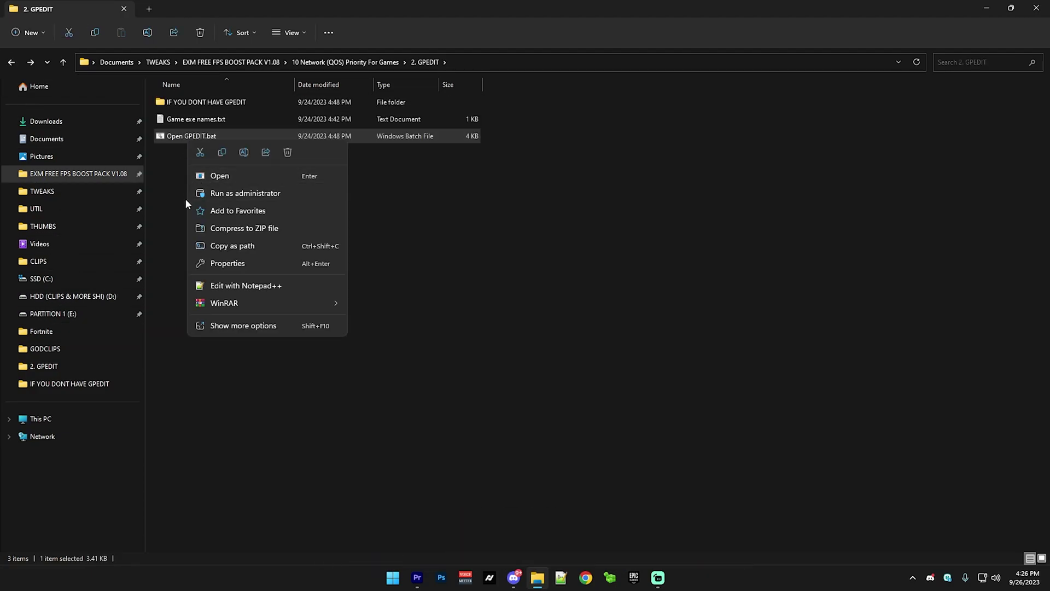
click(219, 193)
click(635, 136)
key(Return)
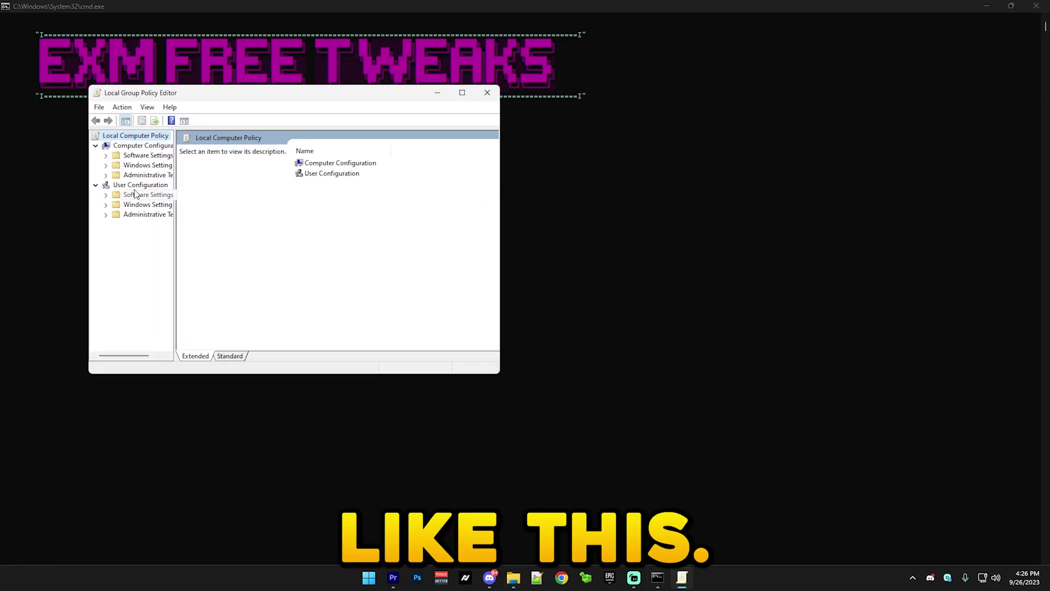
click(105, 165)
click(148, 214)
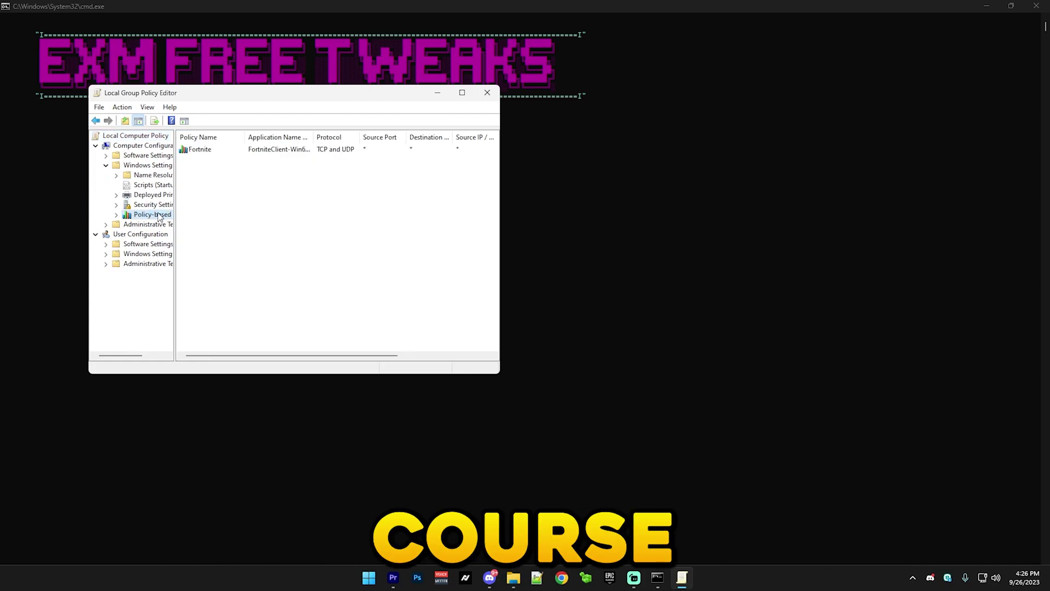
right_click(203, 151)
click(254, 155)
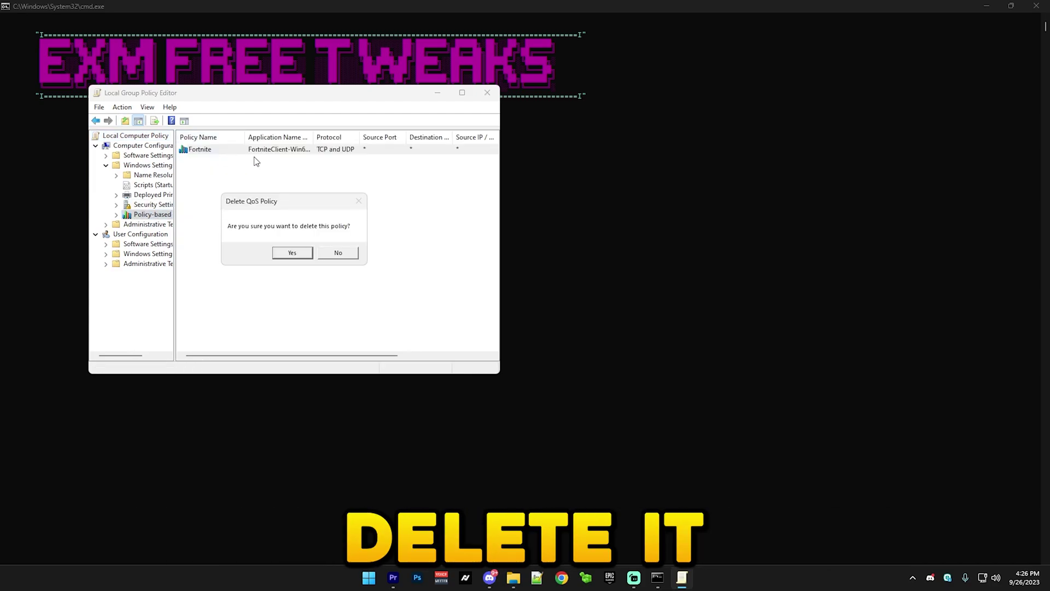
click(292, 252)
Step: Create a new QoS policy named Fortnite with DSCP 46, applying to a named executable
right_click(141, 217)
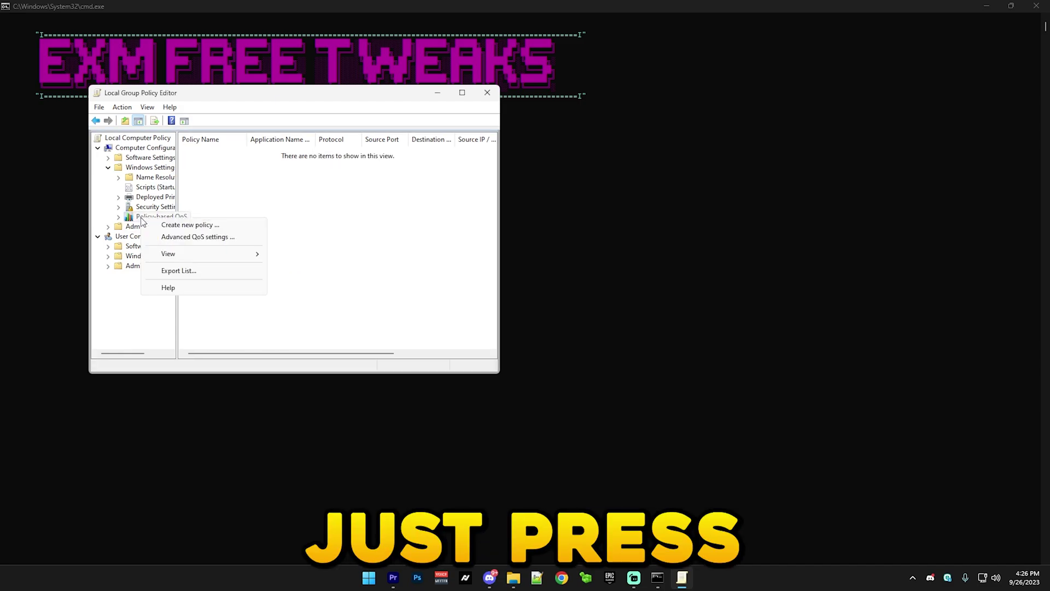
click(181, 225)
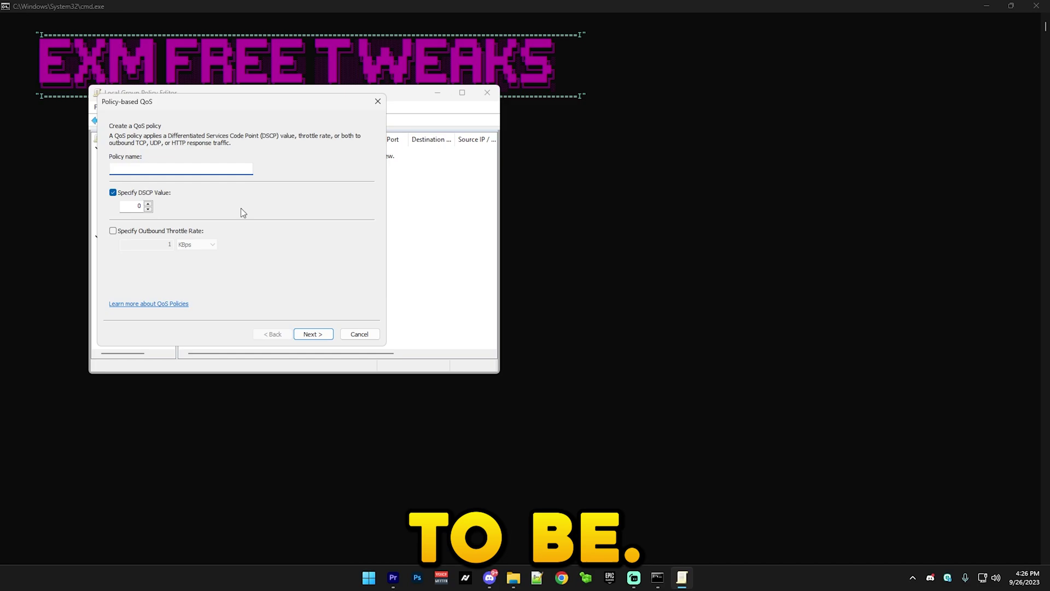
text(Fortnite)
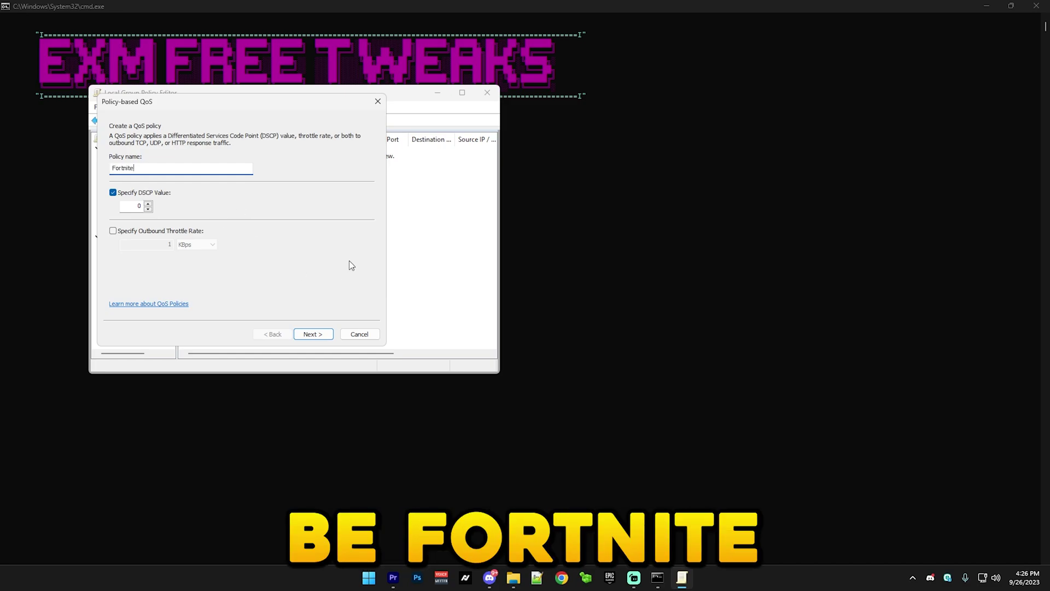
click(132, 202)
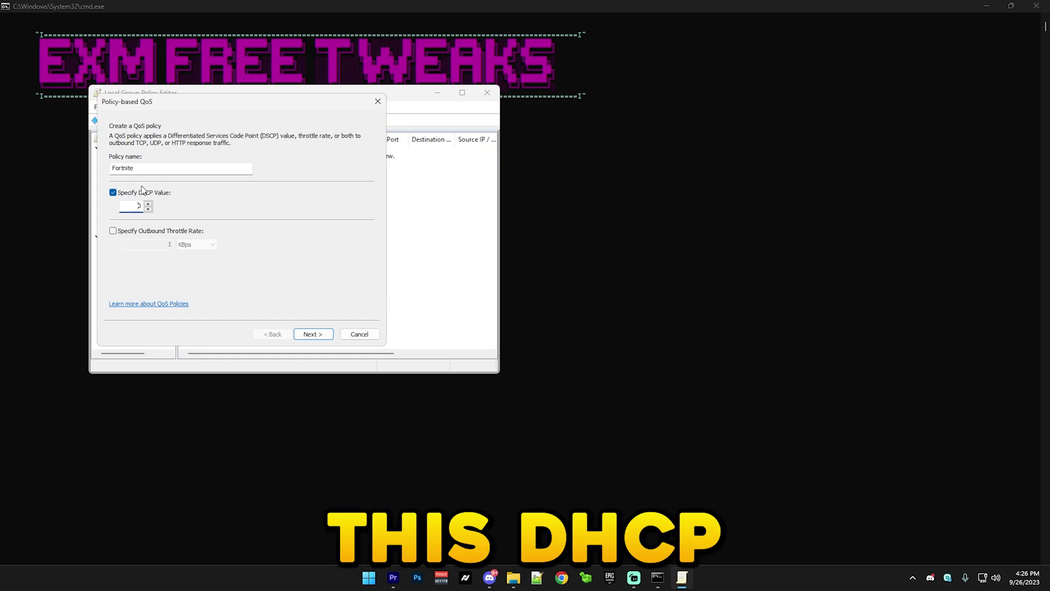
text(4)
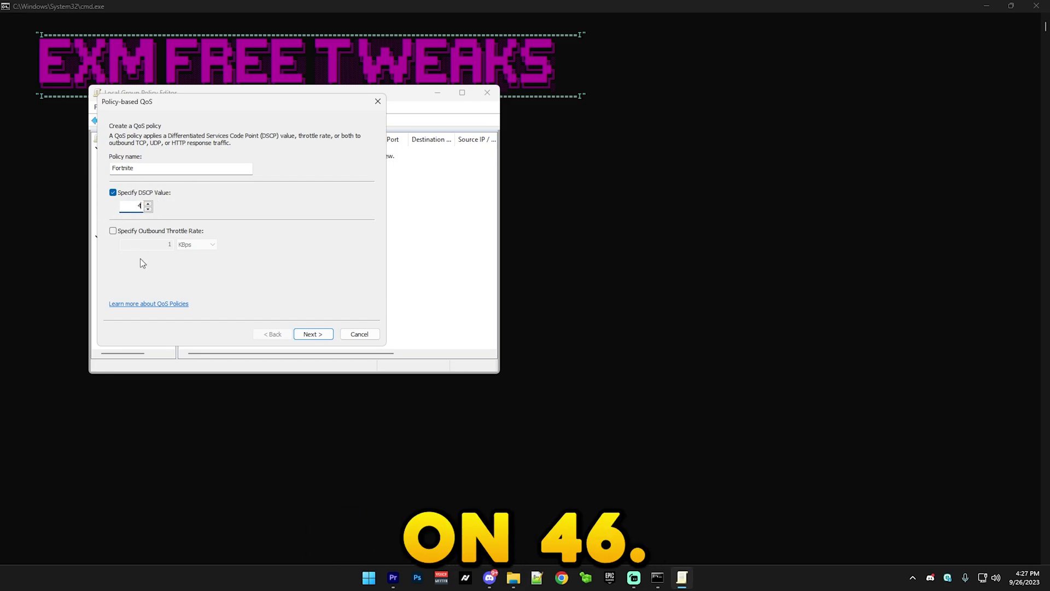
text(6)
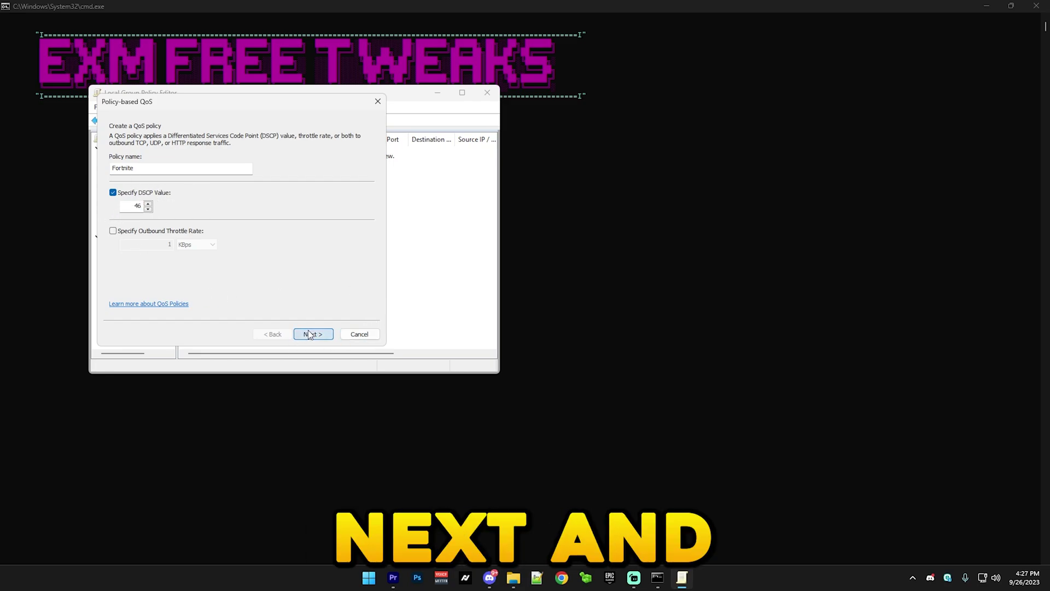
click(304, 335)
click(137, 151)
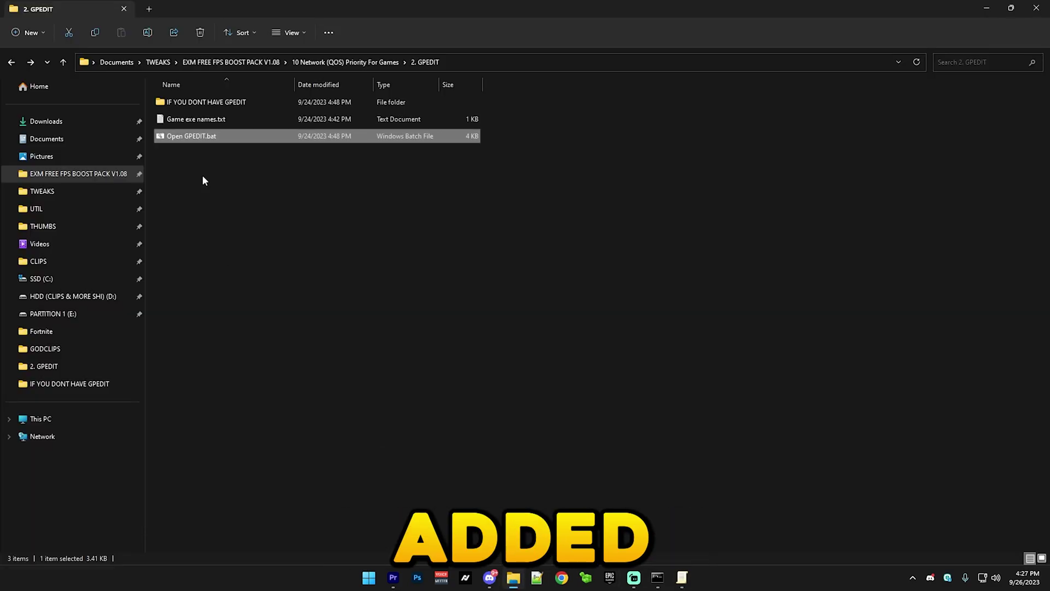
Step: Enter the FortniteClient executable name, copied from the Game exe names notes, into the policy
double_click(192, 117)
drag(251, 170, 130, 167)
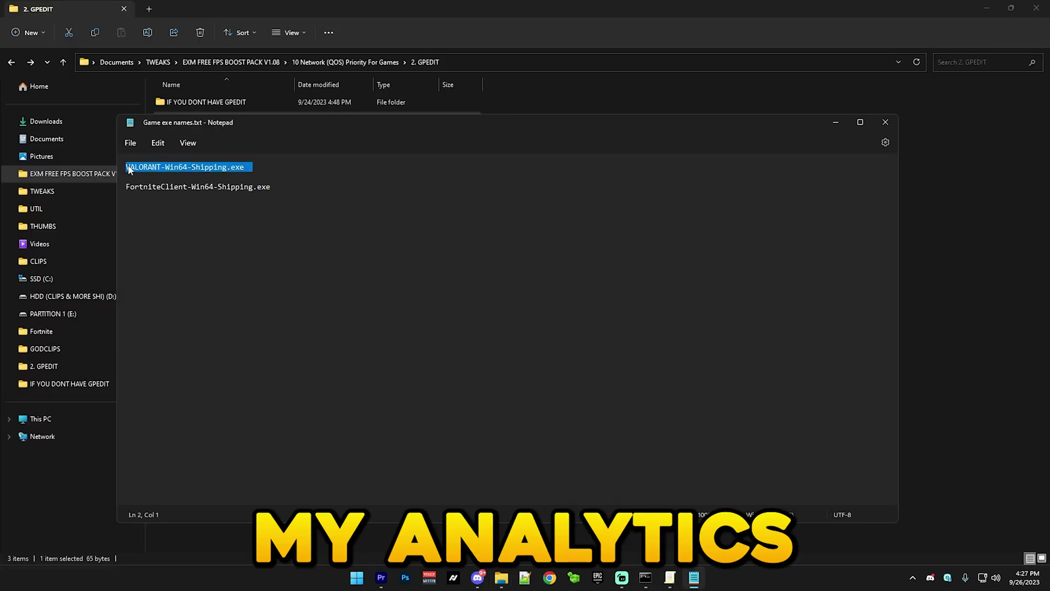
drag(279, 187, 125, 187)
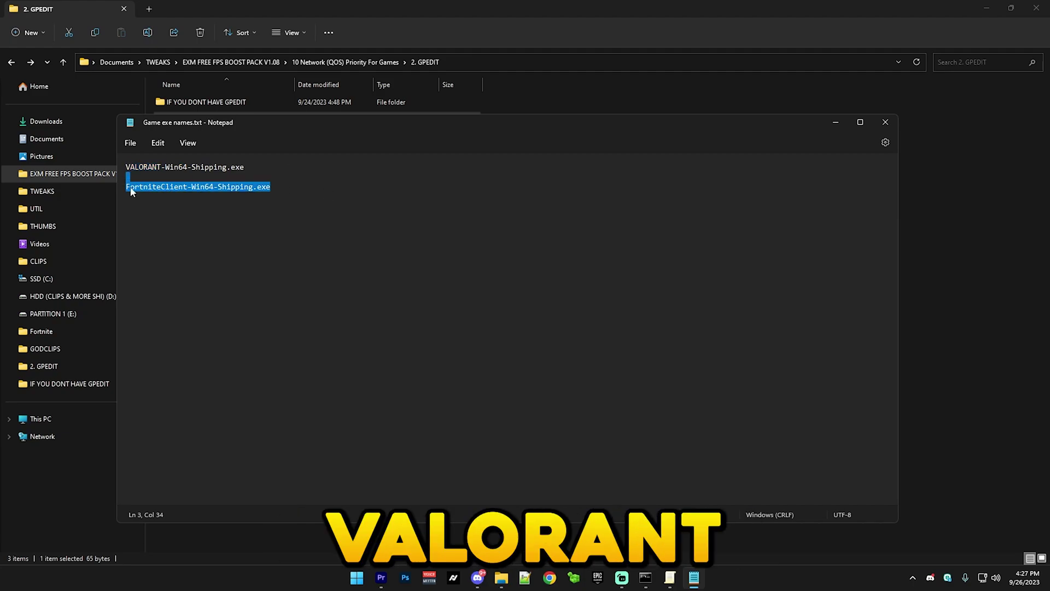
click(284, 189)
triple_click(284, 190)
key(ctrl+c)
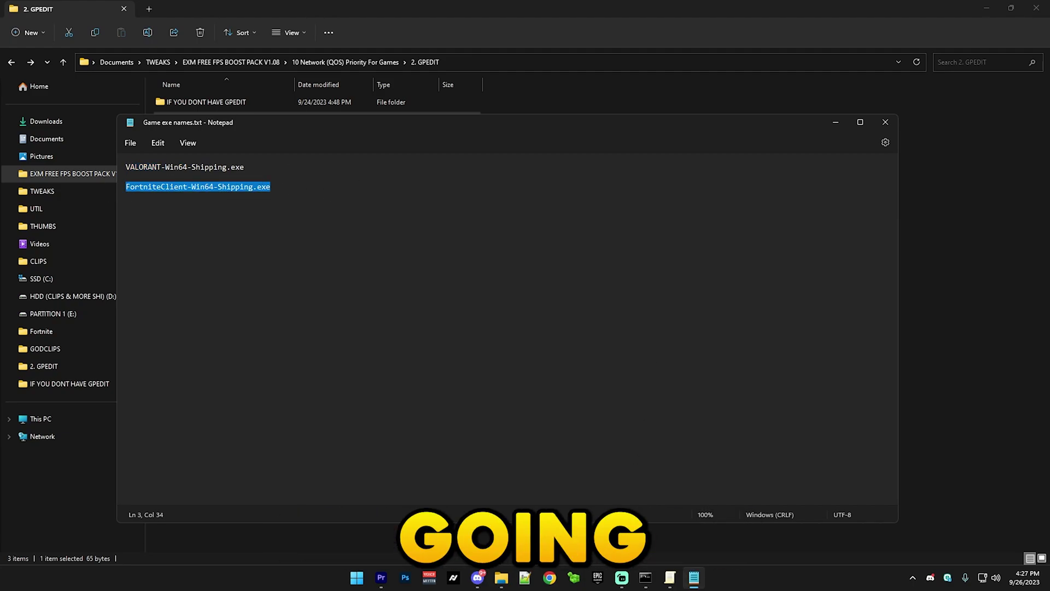
key(alt+Tab)
key(ctrl+v)
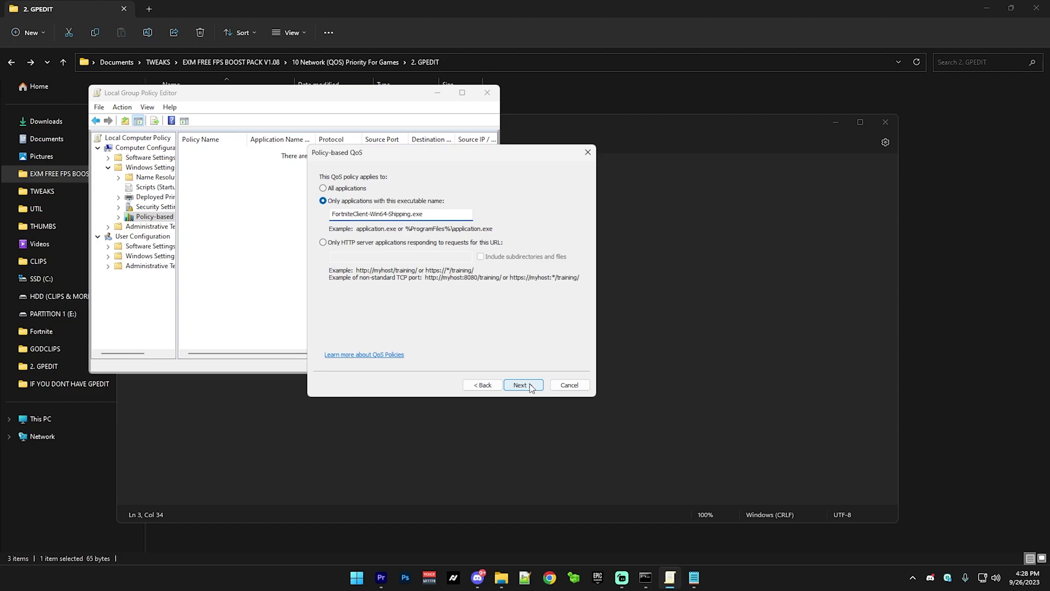
Step: Finish the Fortnite QoS policy so it covers both TCP and UDP
click(539, 384)
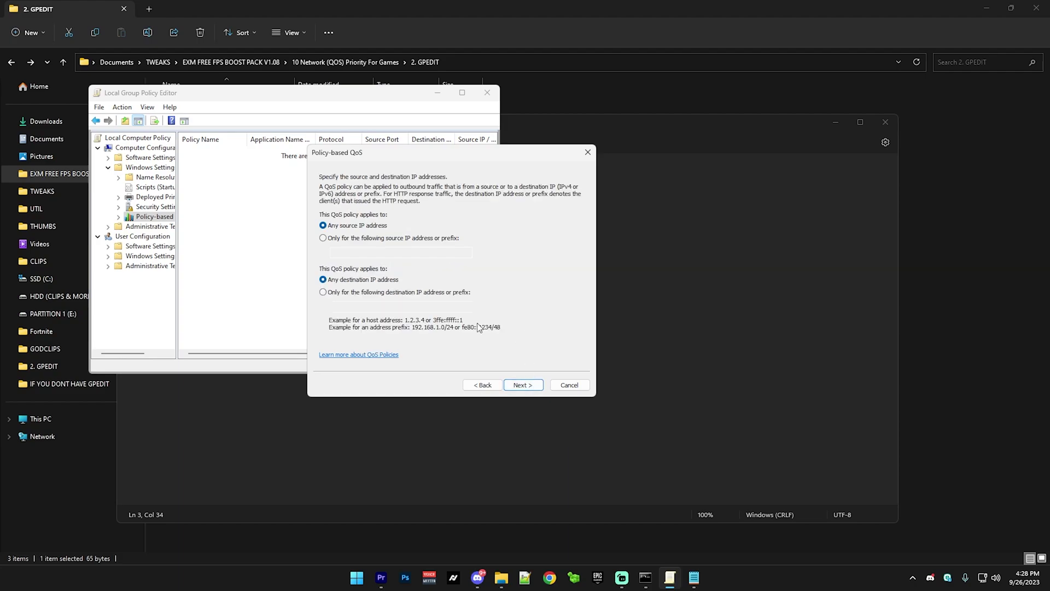
click(524, 384)
click(333, 221)
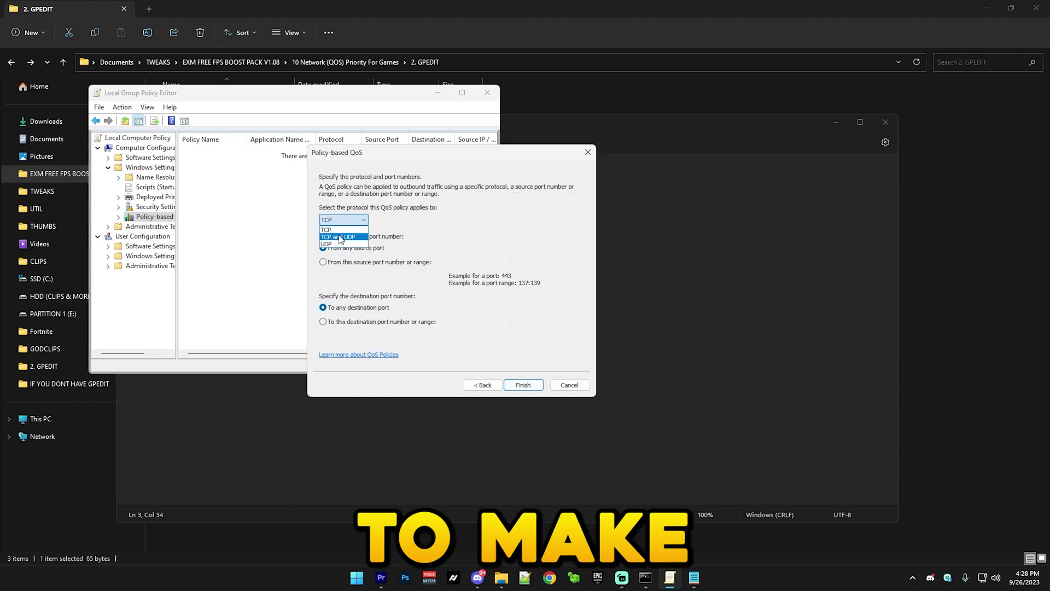
click(523, 386)
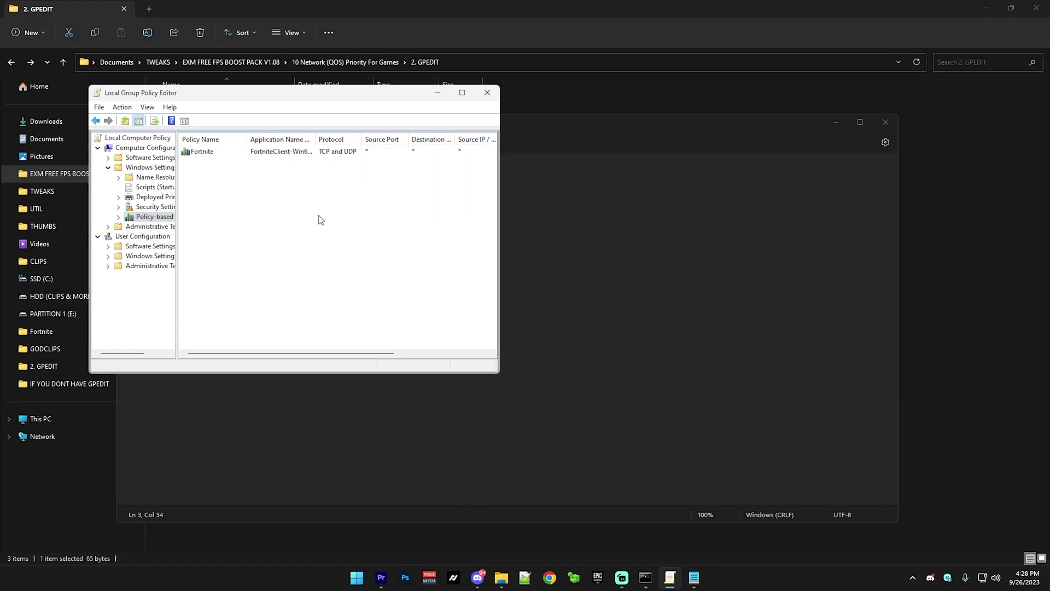
Step: Export the QoS policy list, then close the Group Policy Editor and the exe names notes
click(216, 152)
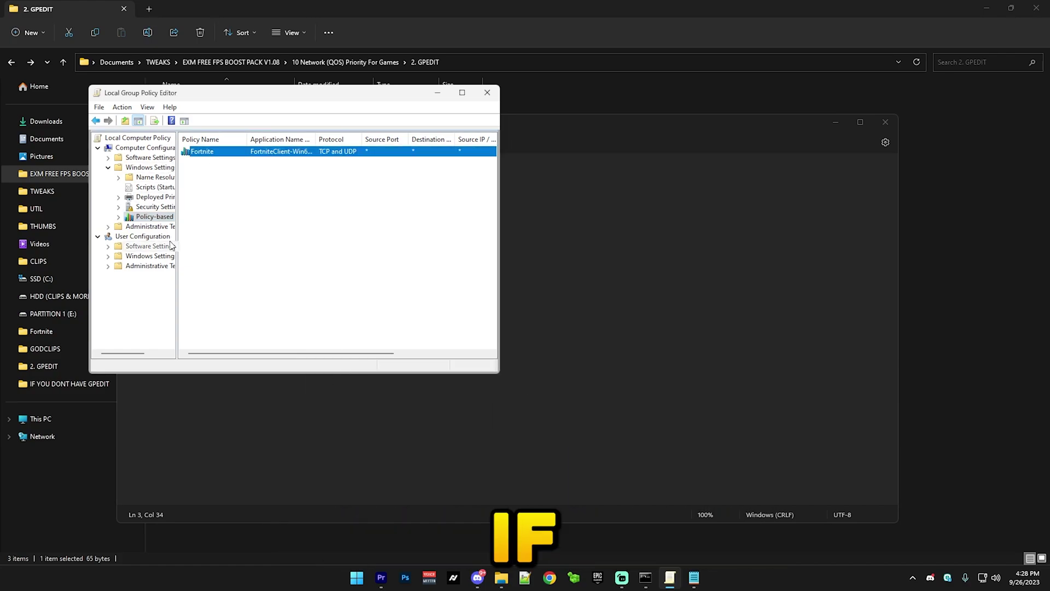
right_click(219, 186)
click(233, 192)
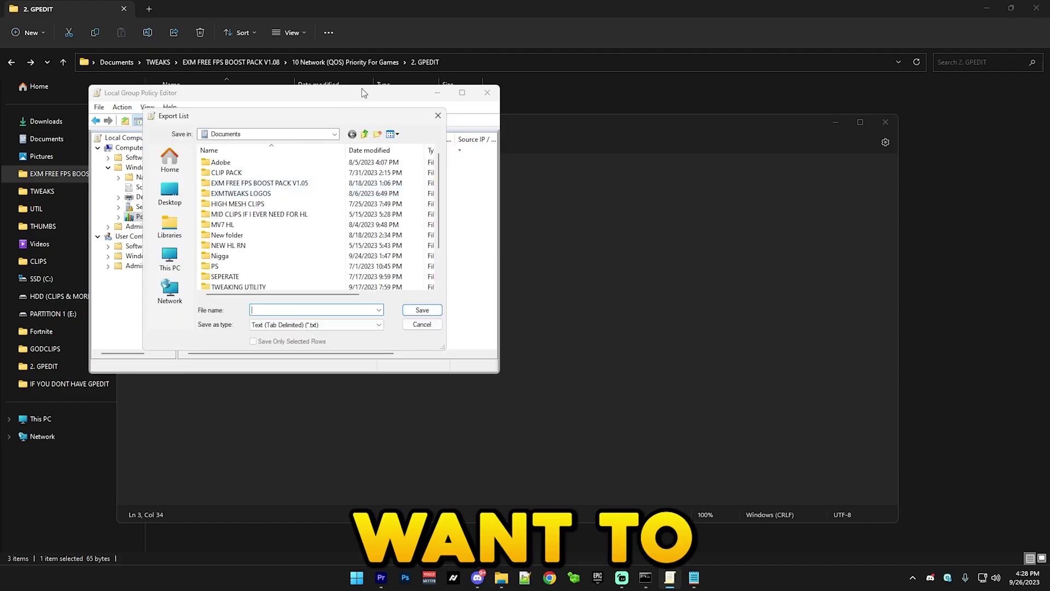
click(439, 115)
right_click(236, 154)
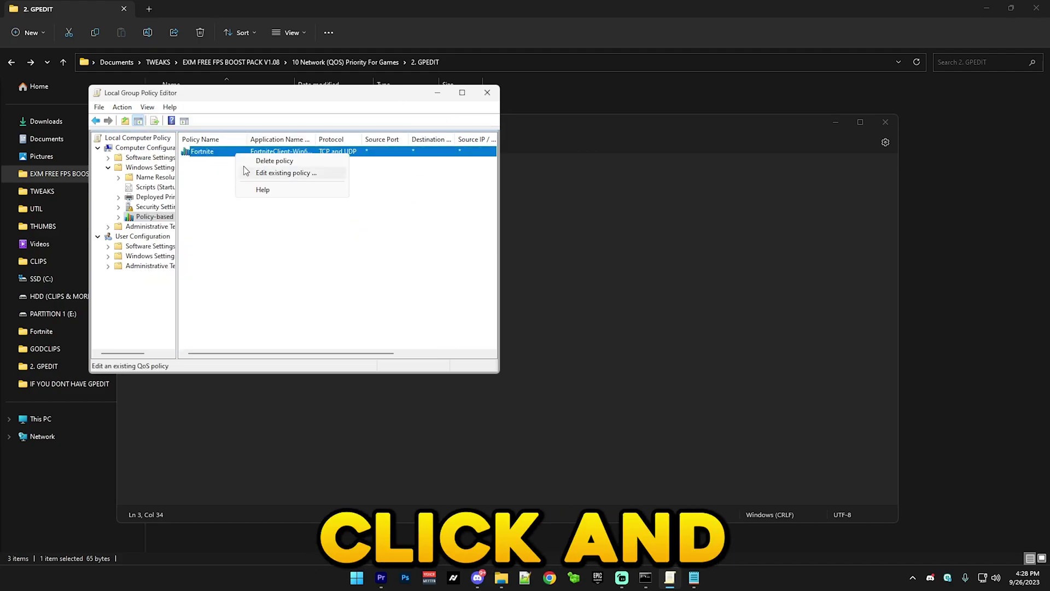
click(305, 261)
click(487, 93)
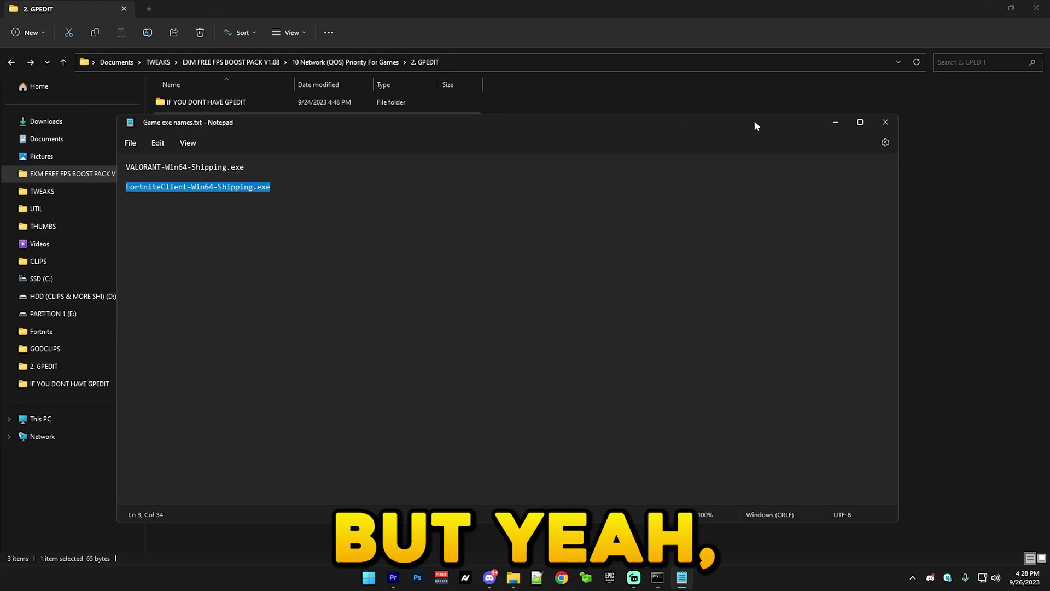
click(892, 122)
Step: Navigate back up to the EXM FREE FPS BOOST PACK V1.08 folder
click(11, 62)
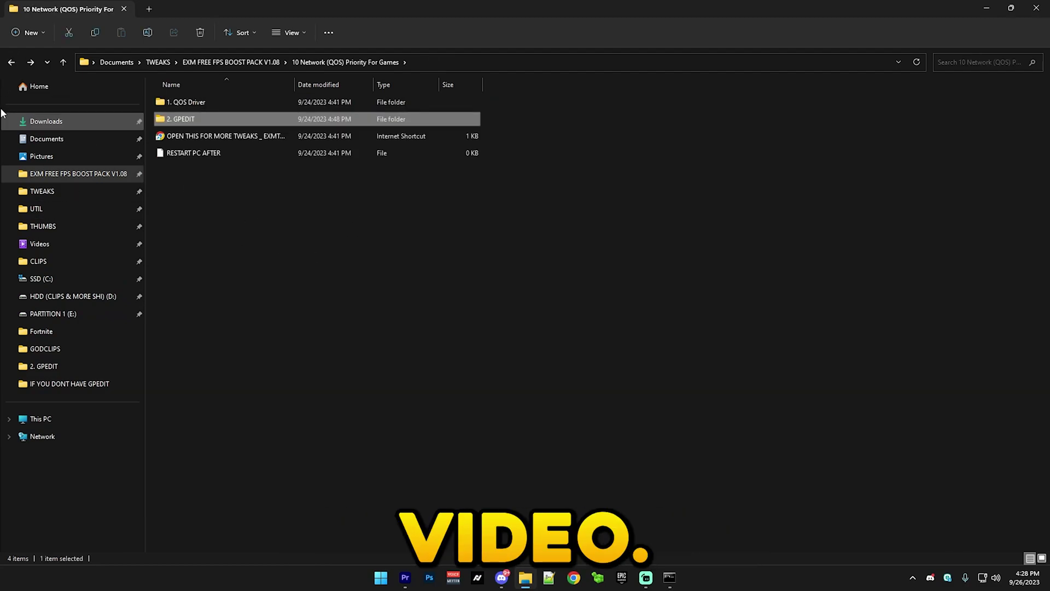
click(11, 62)
click(362, 459)
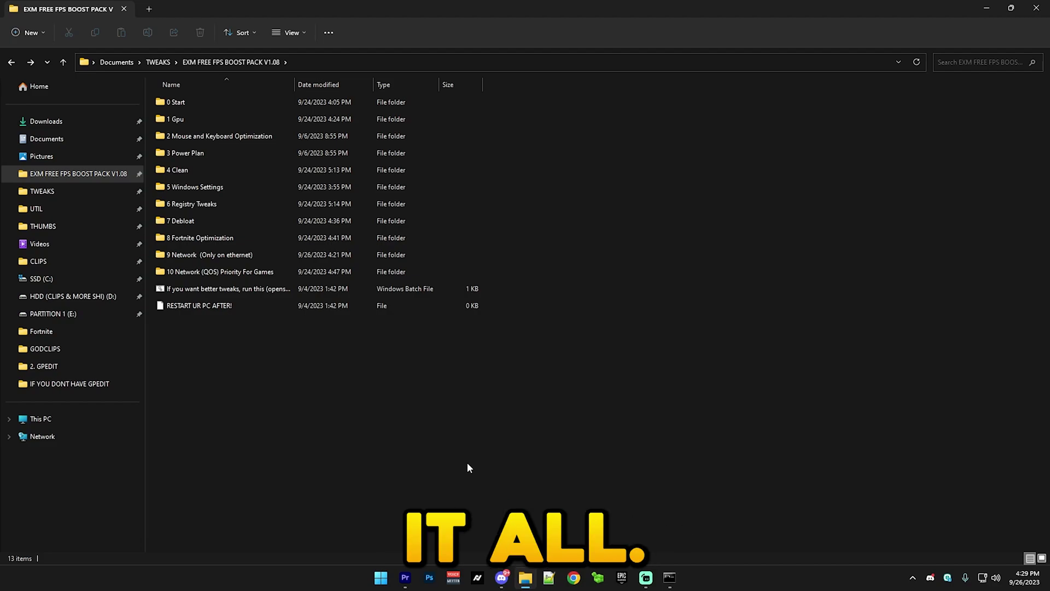
Step: Run the 'If you want better tweaks' batch file as administrator, allowing the unrecognised script to run anyway
click(245, 288)
right_click(245, 291)
click(385, 347)
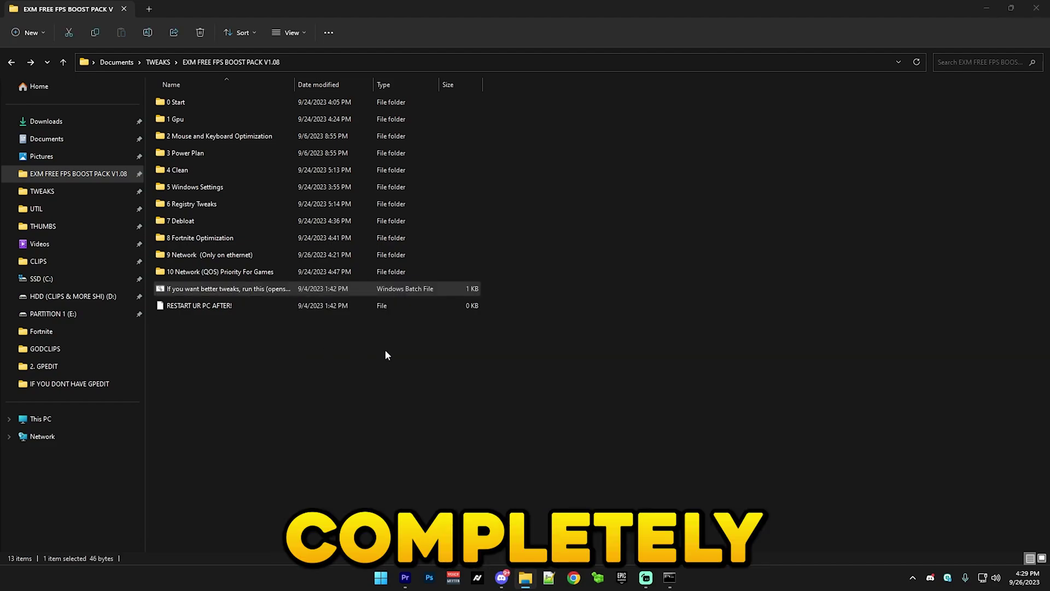
click(416, 208)
click(561, 387)
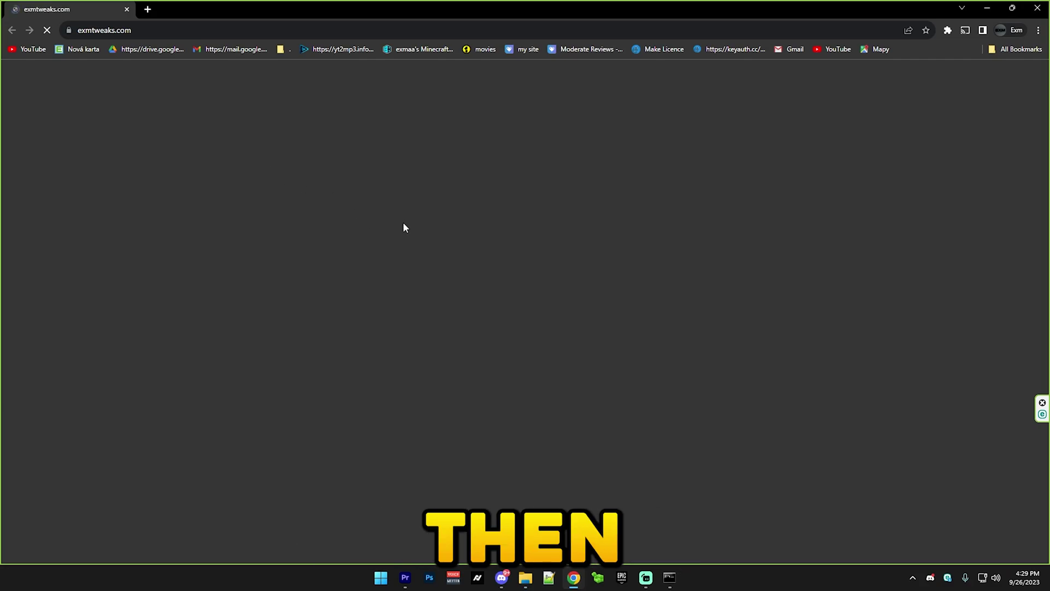
scroll(624, 419, down, 15)
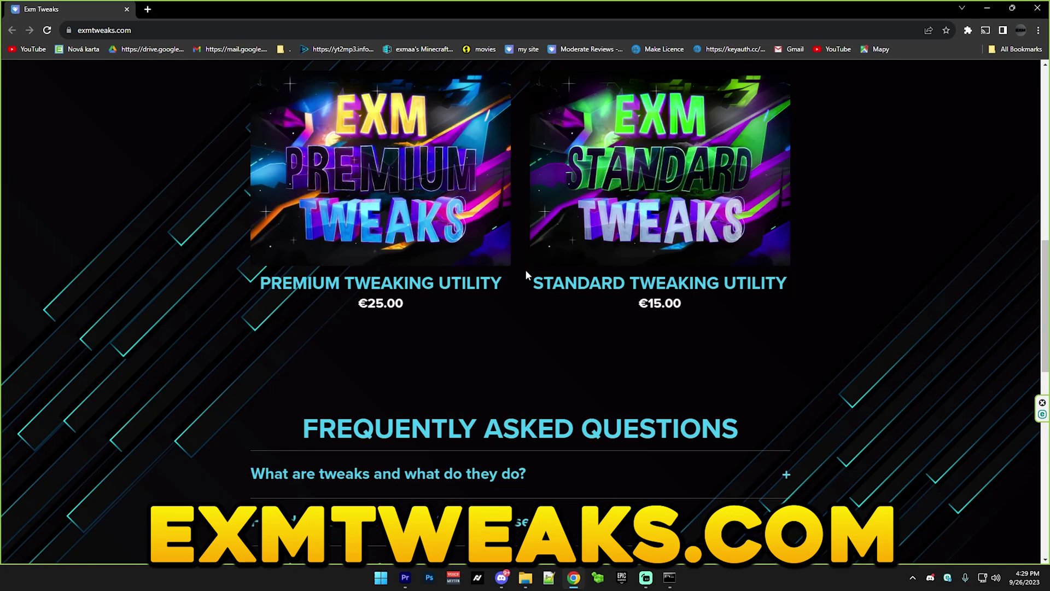
scroll(623, 419, up, 6)
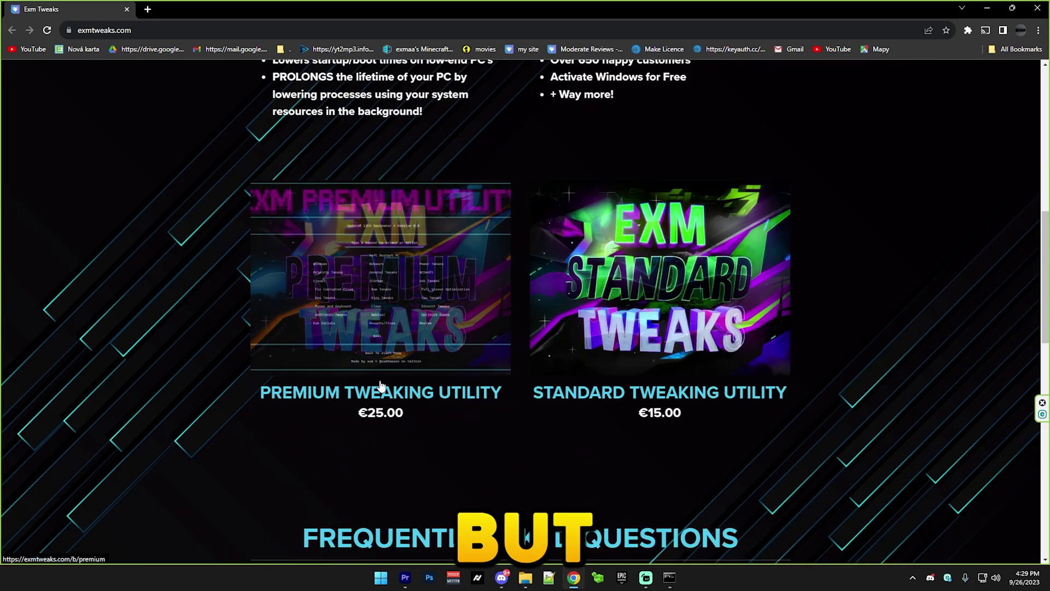
scroll(508, 295, up, 3)
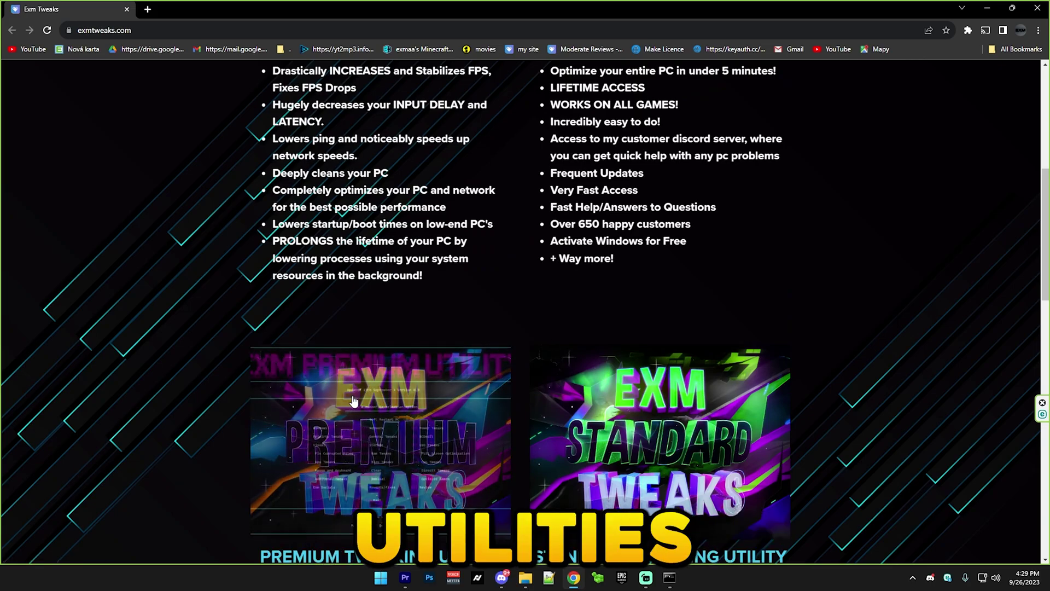
scroll(143, 334, up, 4)
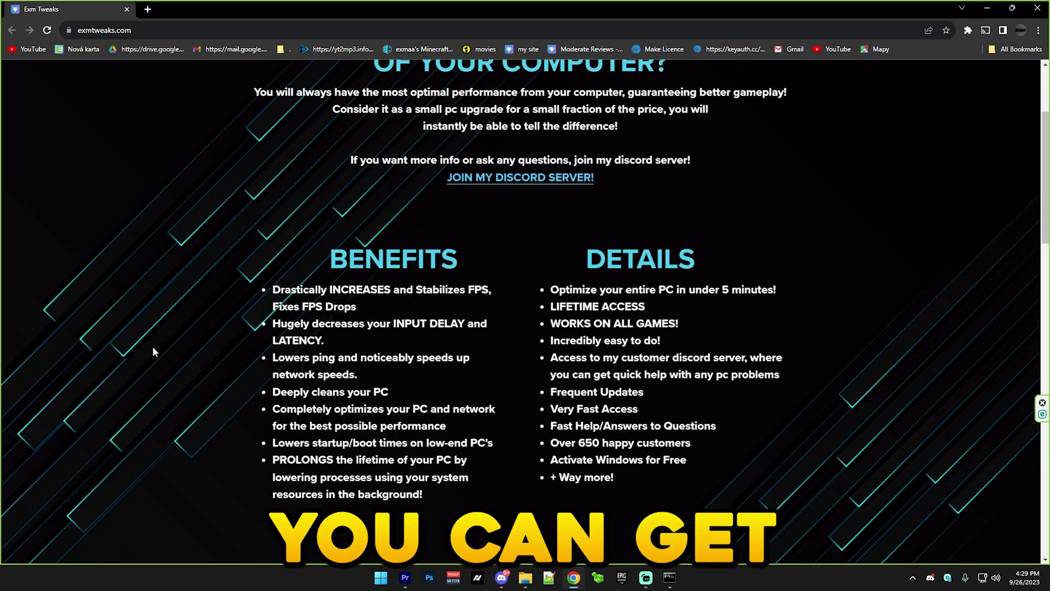
drag(256, 297, 687, 444)
click(688, 444)
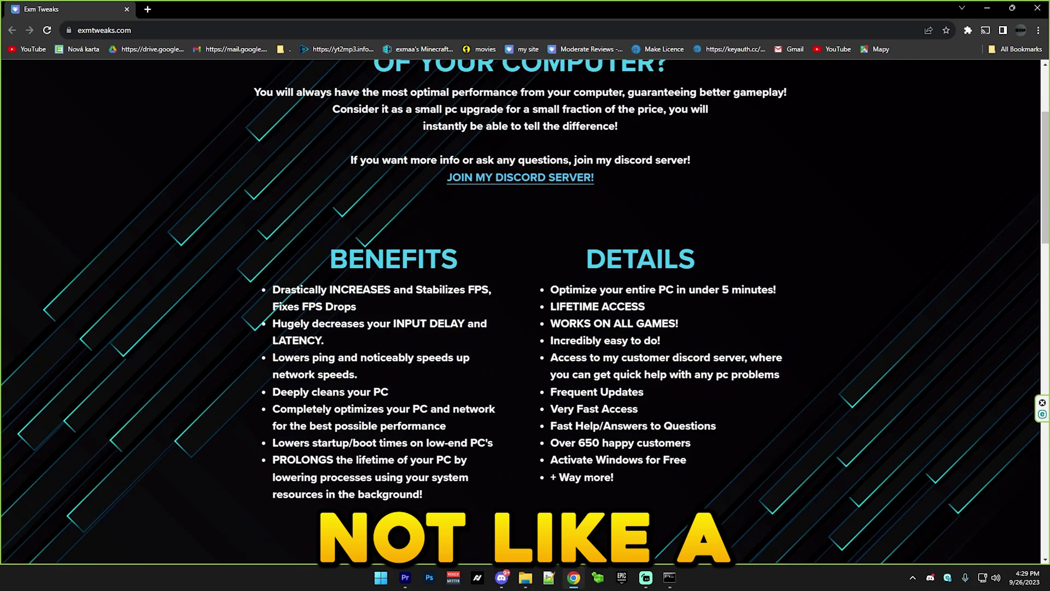
drag(623, 484, 348, 283)
click(959, 409)
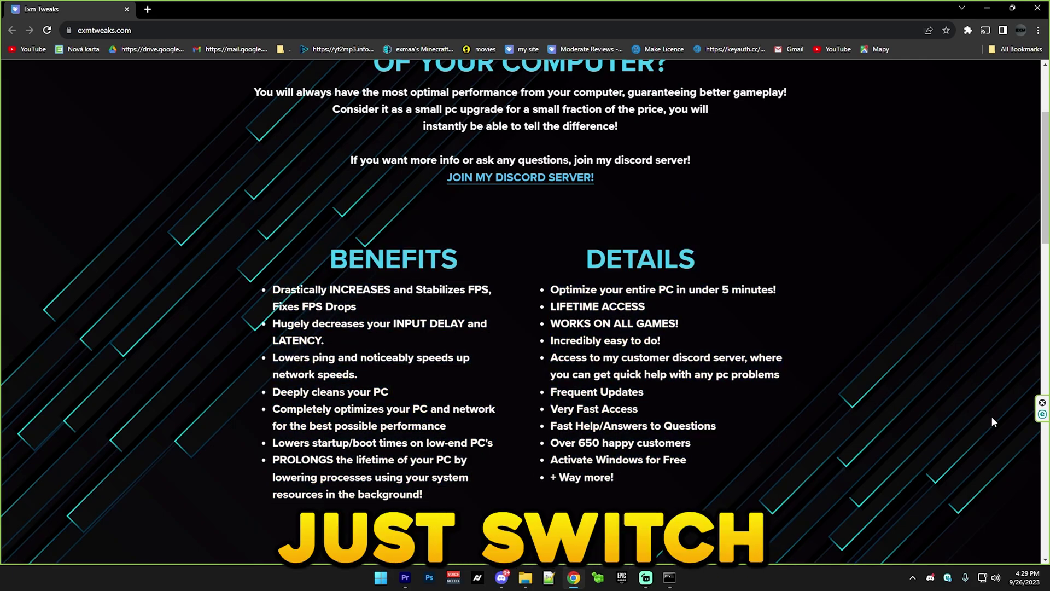
scroll(481, 388, up, 3)
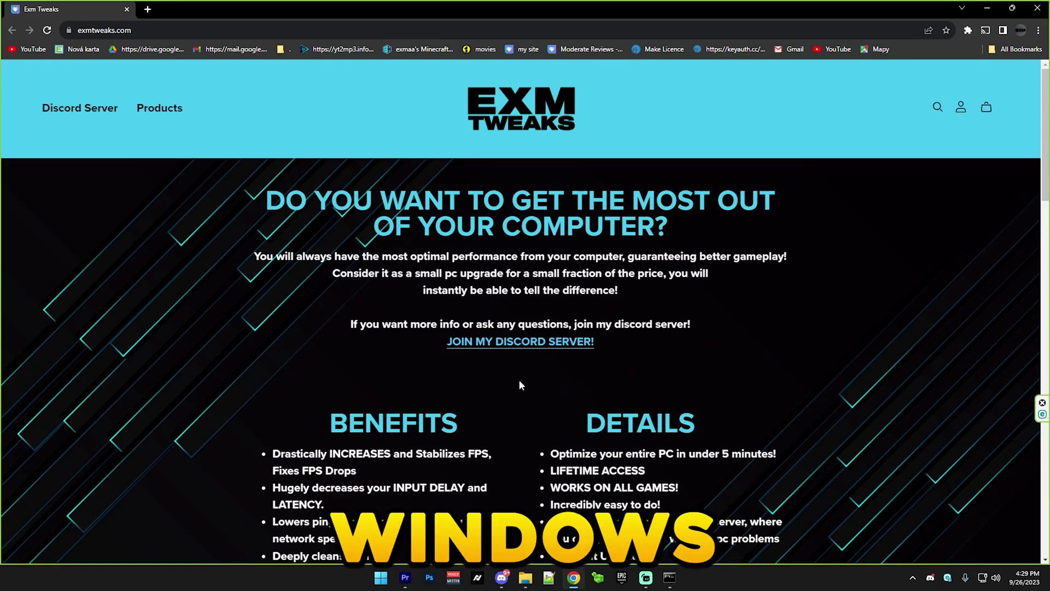
scroll(445, 382, down, 7)
scroll(147, 281, up, 2)
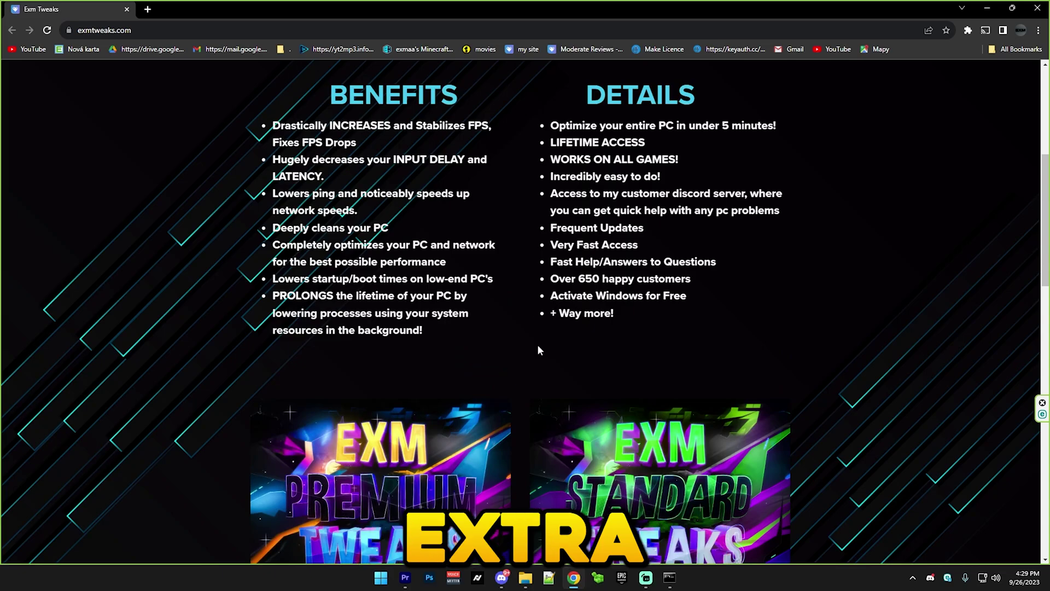
drag(540, 347, 201, 245)
click(201, 245)
scroll(193, 287, up, 5)
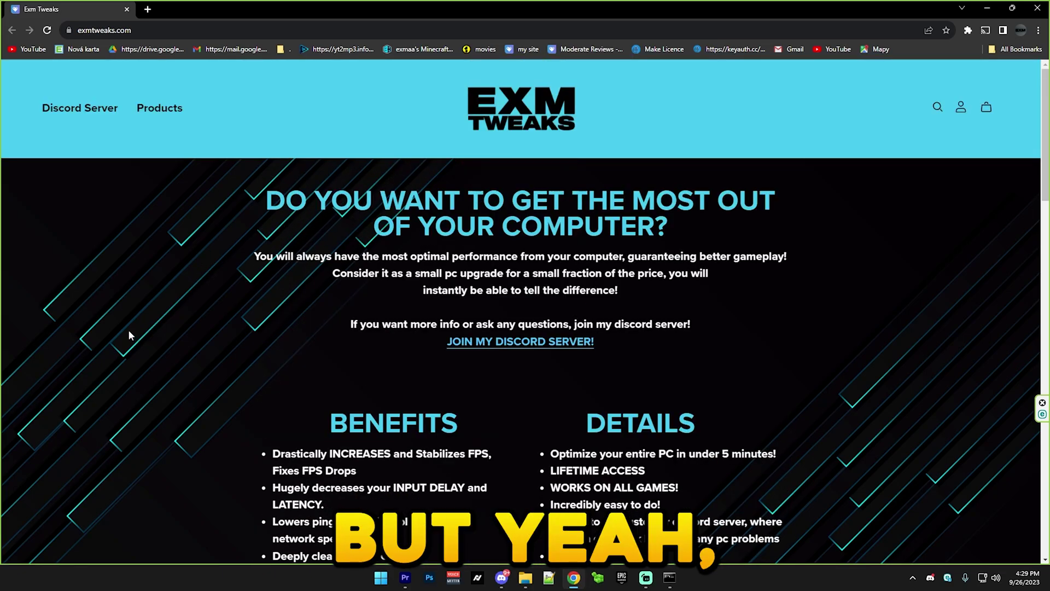
scroll(188, 315, down, 4)
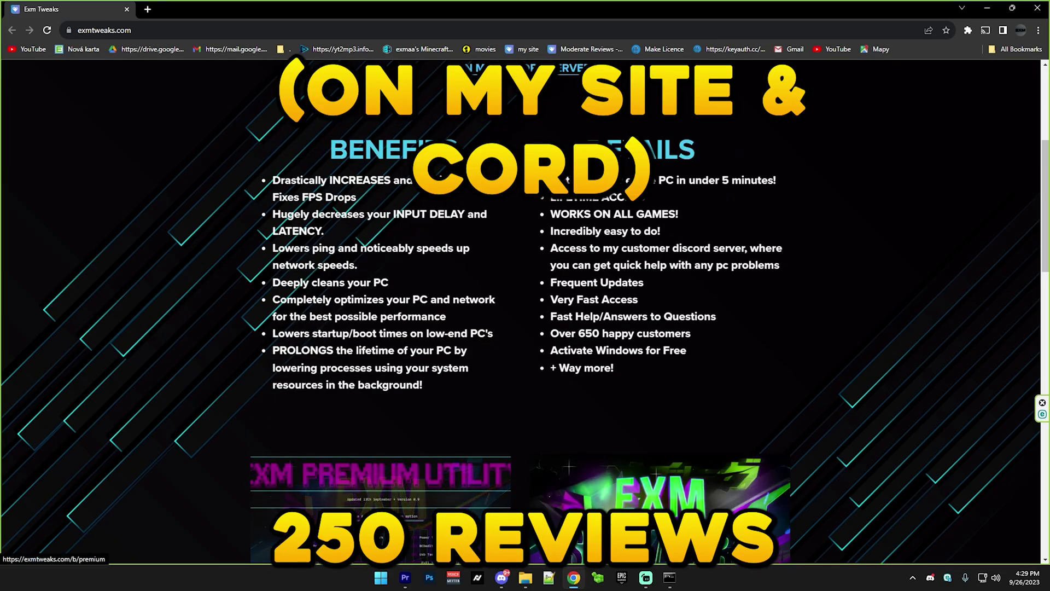
Step: Open the Premium Tweaking Utility product page and read through its details and Payhip note
click(234, 510)
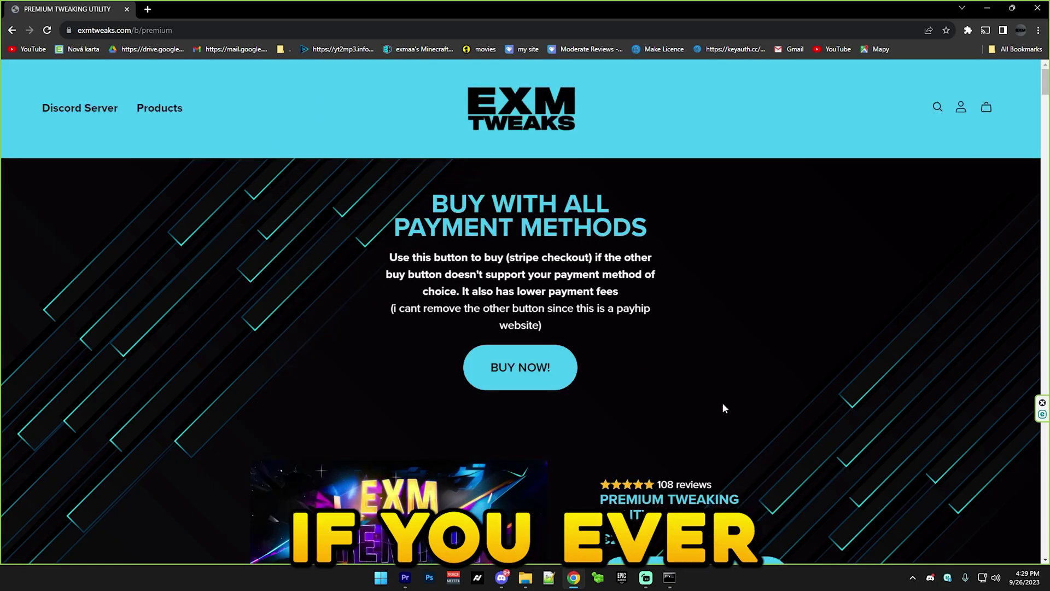
scroll(722, 405, down, 10)
scroll(312, 305, up, 12)
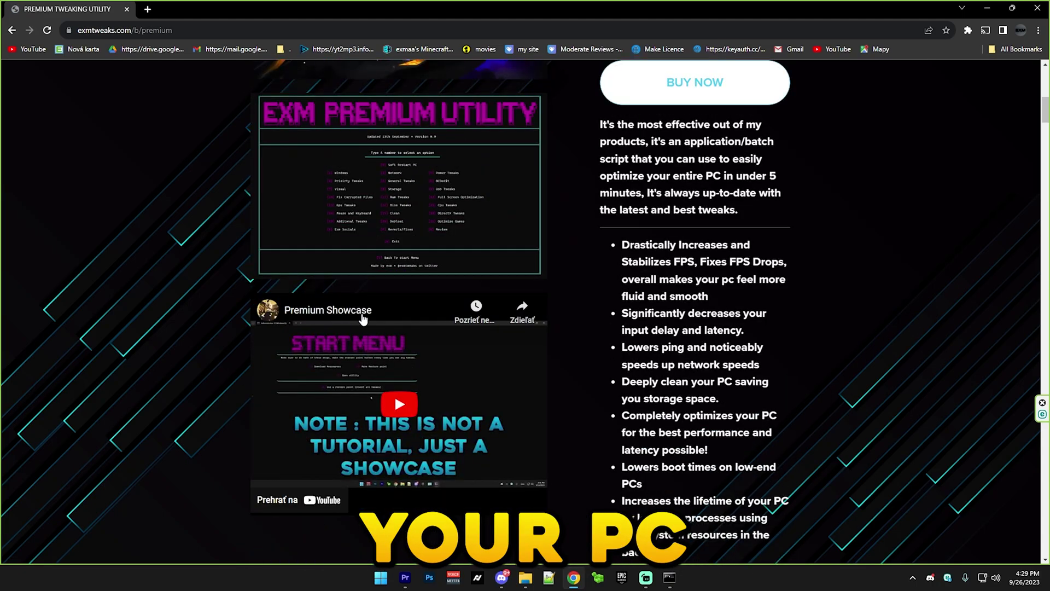
scroll(109, 358, up, 5)
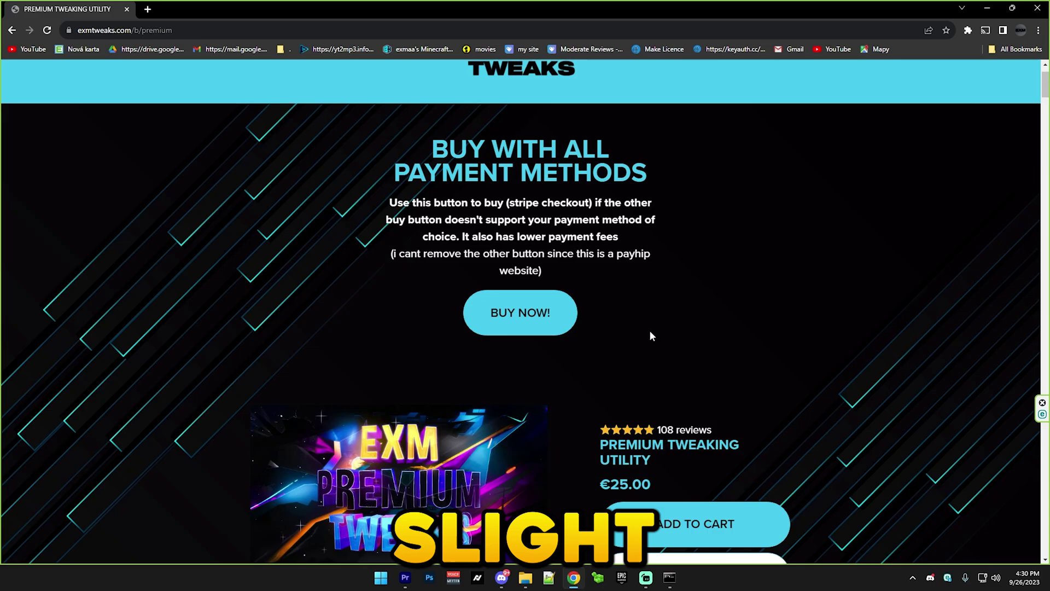
scroll(546, 379, down, 4)
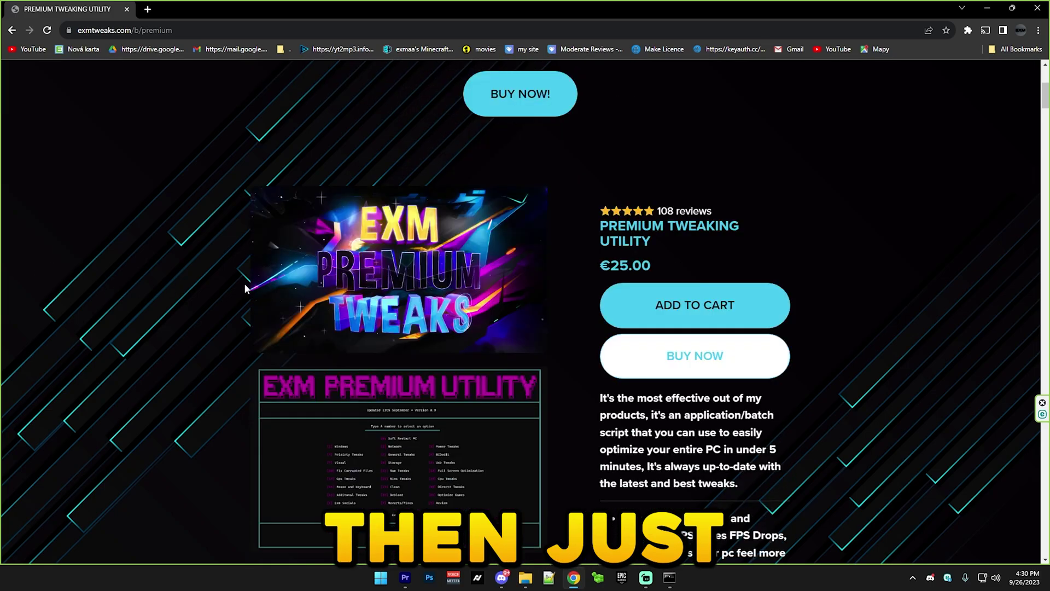
scroll(200, 297, up, 4)
scroll(136, 312, up, 1)
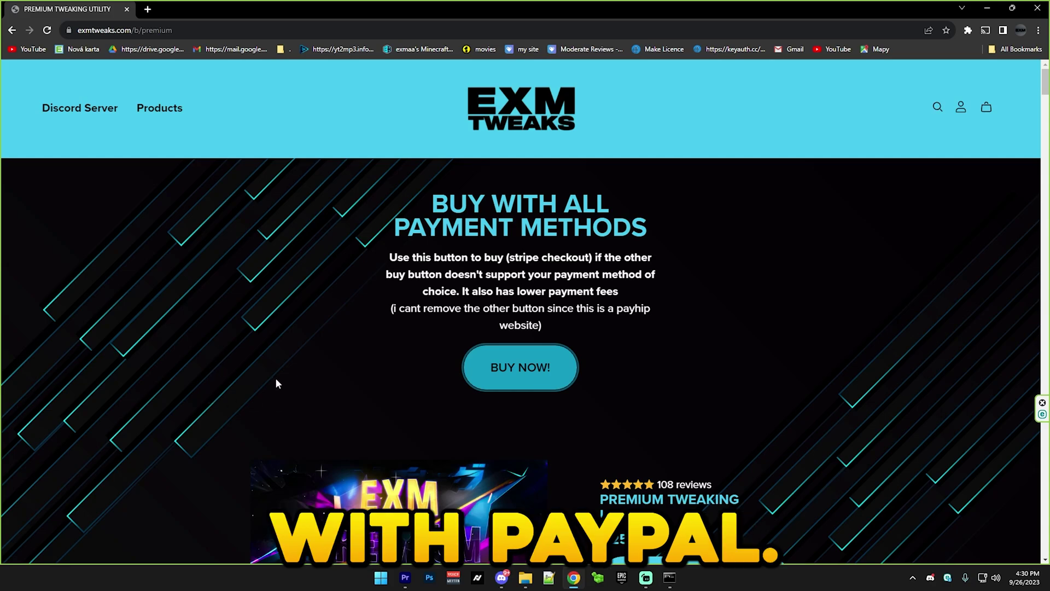
drag(370, 310, 629, 336)
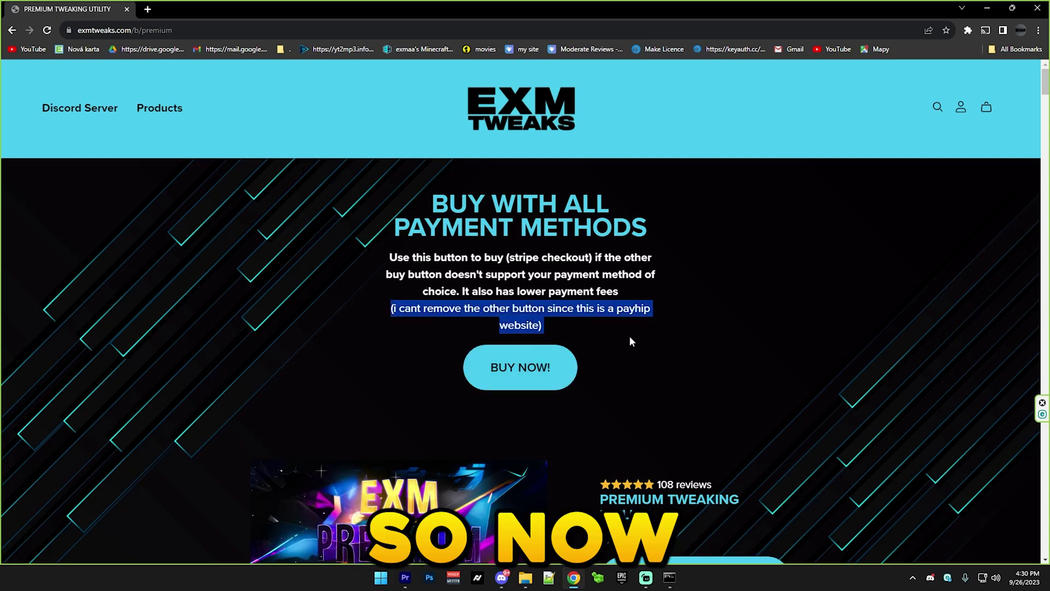
click(629, 336)
Step: Preview the €25.00 checkout, switching between PayPal and Card, then close it
click(510, 386)
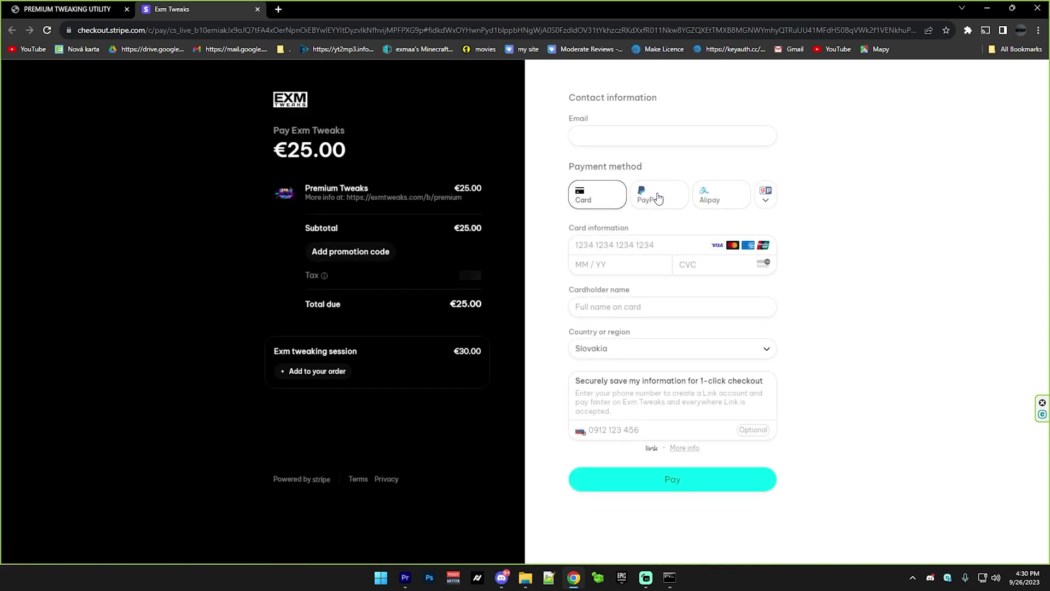
click(637, 194)
click(590, 195)
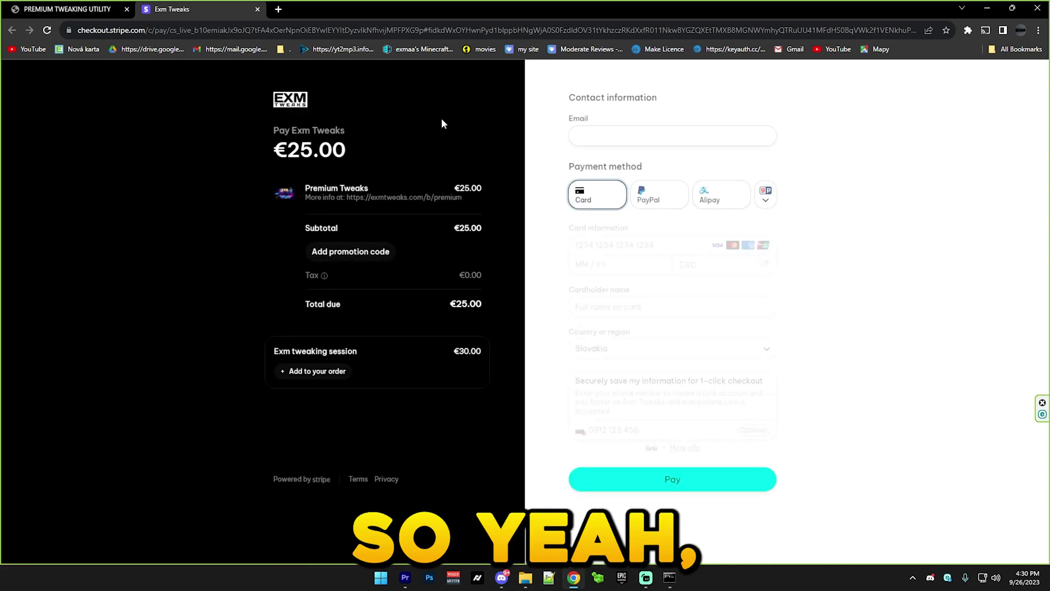
click(257, 9)
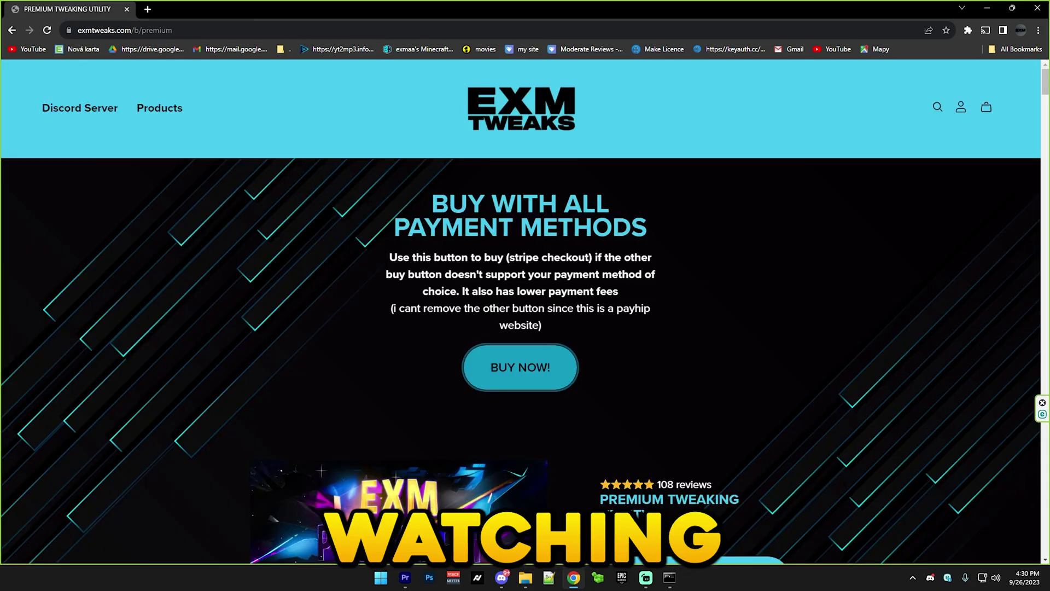